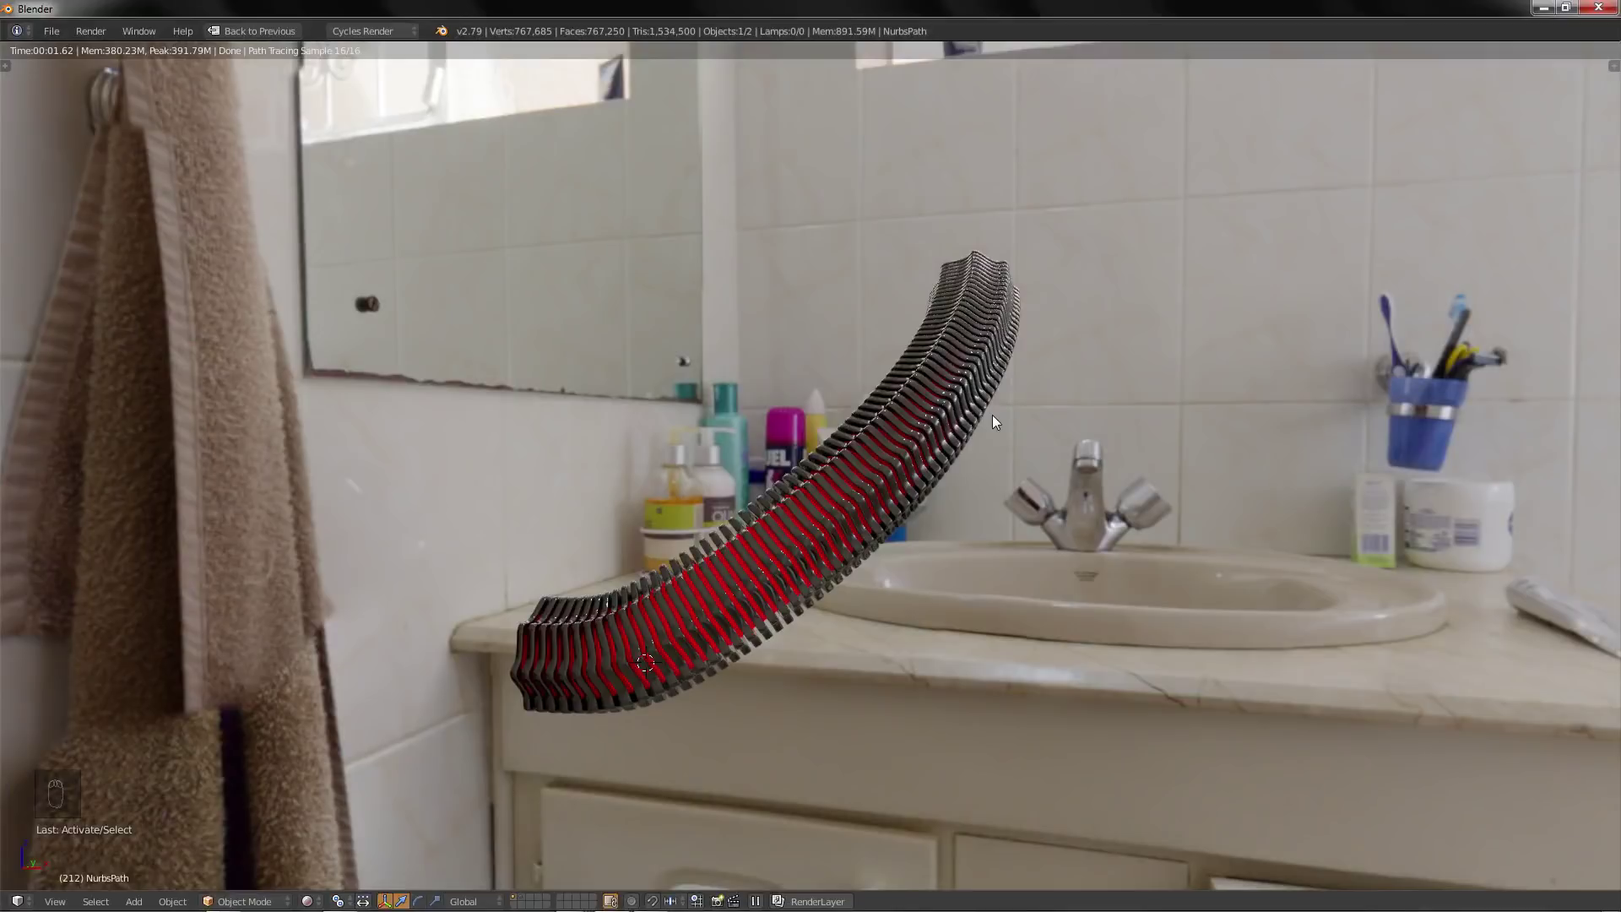
Leave the full-screen rendered view for solid shading and delete all the tube objects on the visible layer
{"action": "middle_click_drag", "start_coordinate": [991, 413], "coordinate": [1003, 464]}
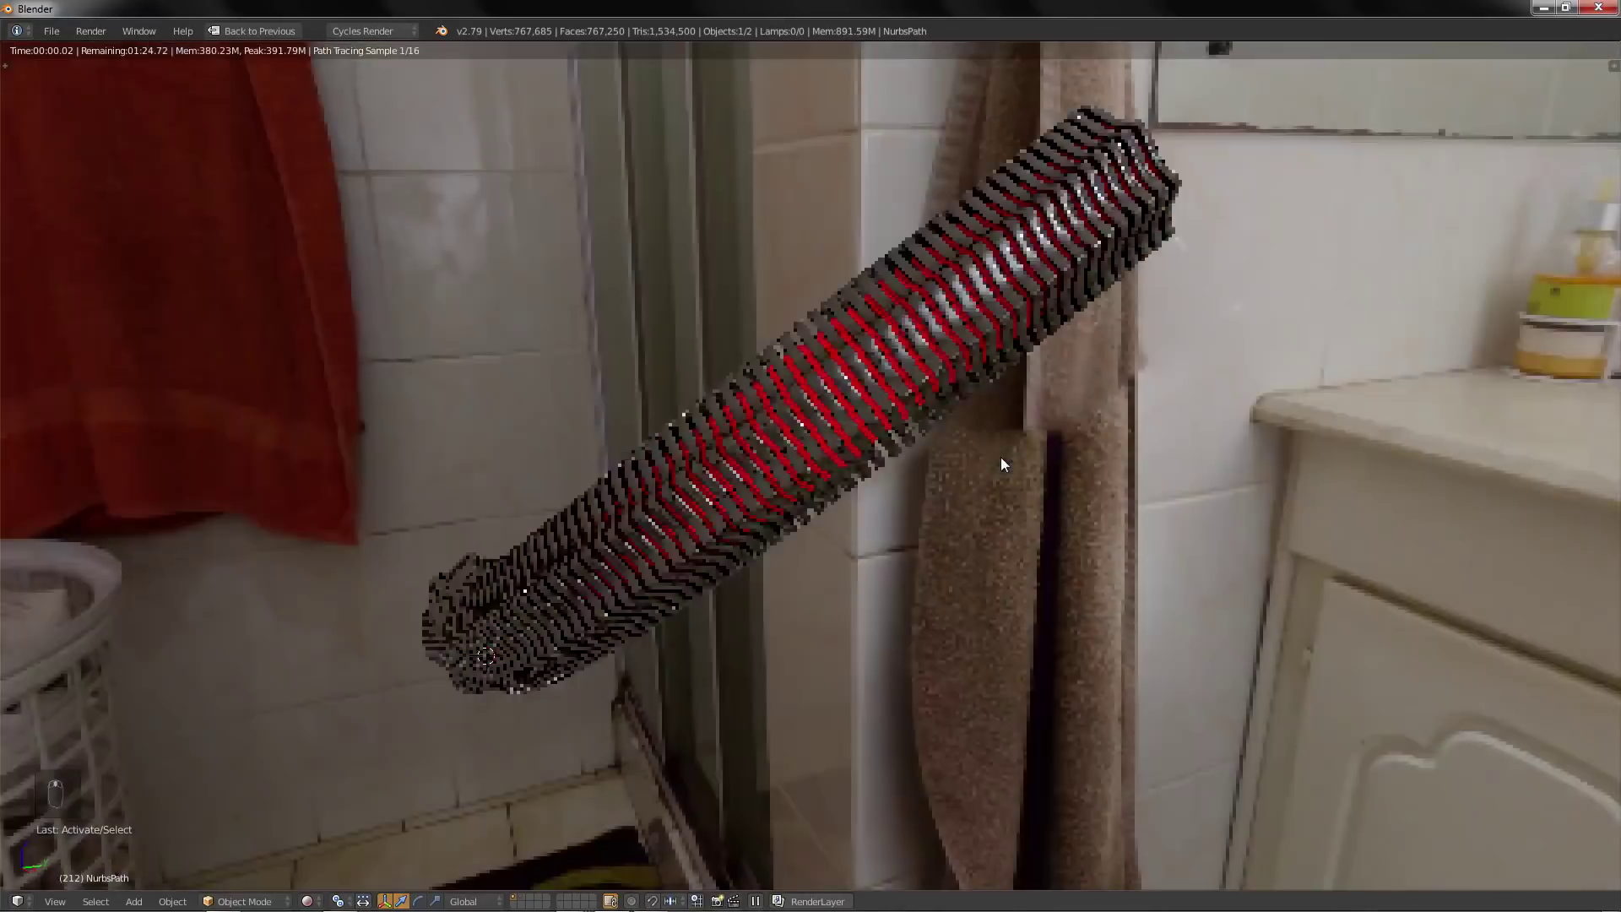
{"action": "key", "text": "shift+space"}
{"action": "key", "text": "shift+z"}
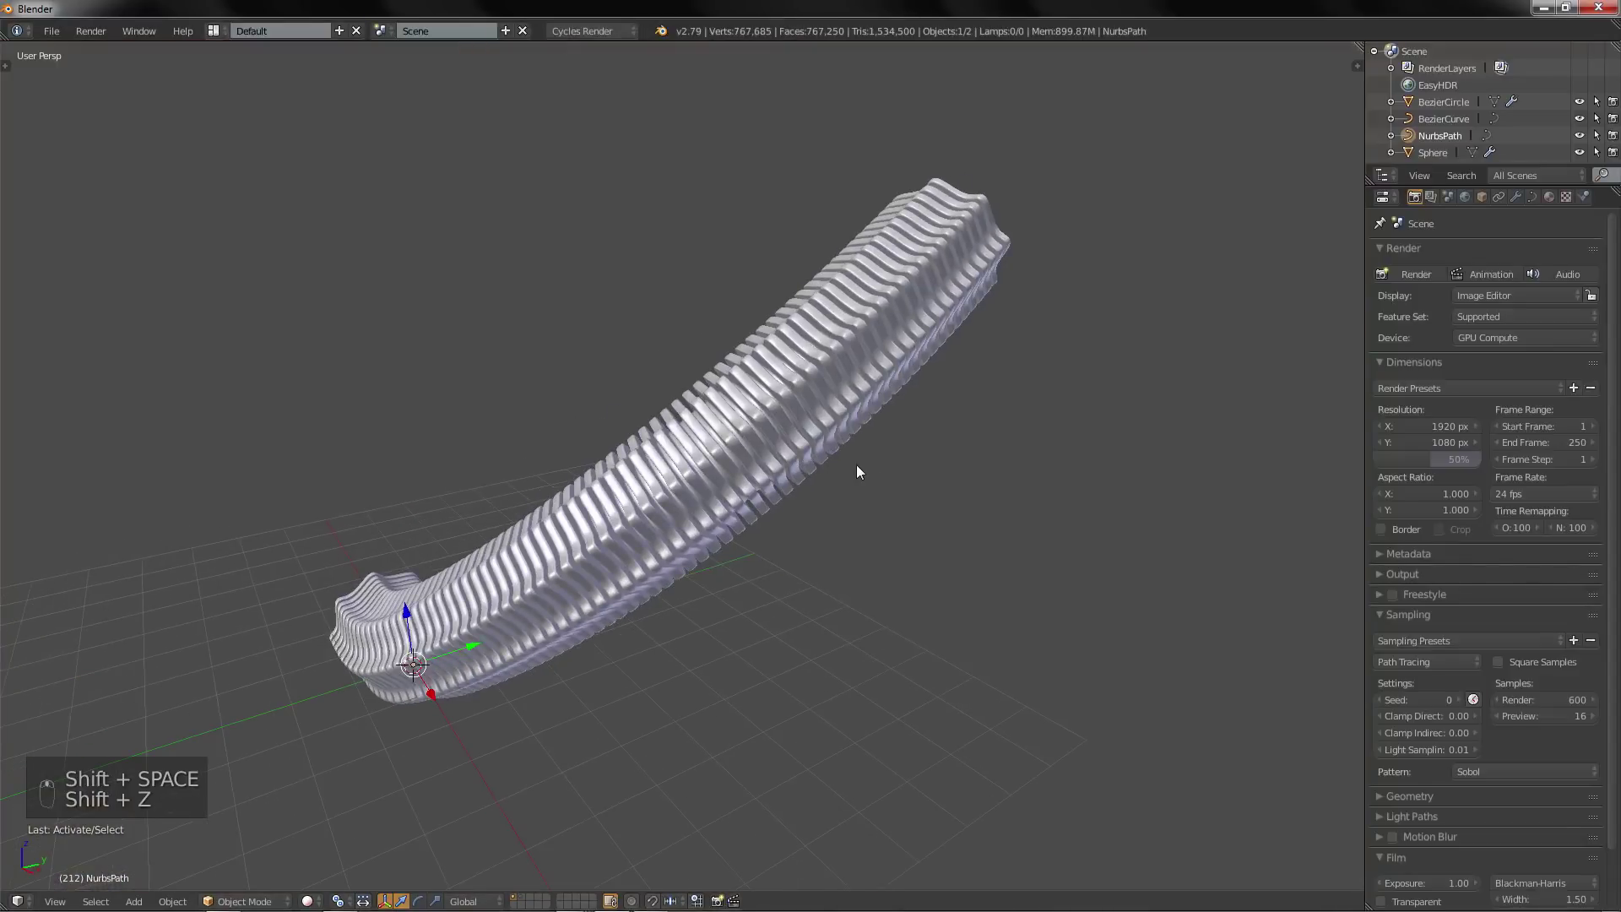
{"action": "key", "text": "a"}
{"action": "key", "text": "a"}
{"action": "key", "text": "a"}
{"action": "key", "text": "Delete"}
Add a Bezier circle at the origin, working in an orthographic view
{"action": "middle_click_drag", "start_coordinate": [856, 465], "coordinate": [783, 454]}
{"action": "key", "text": "KP_5"}
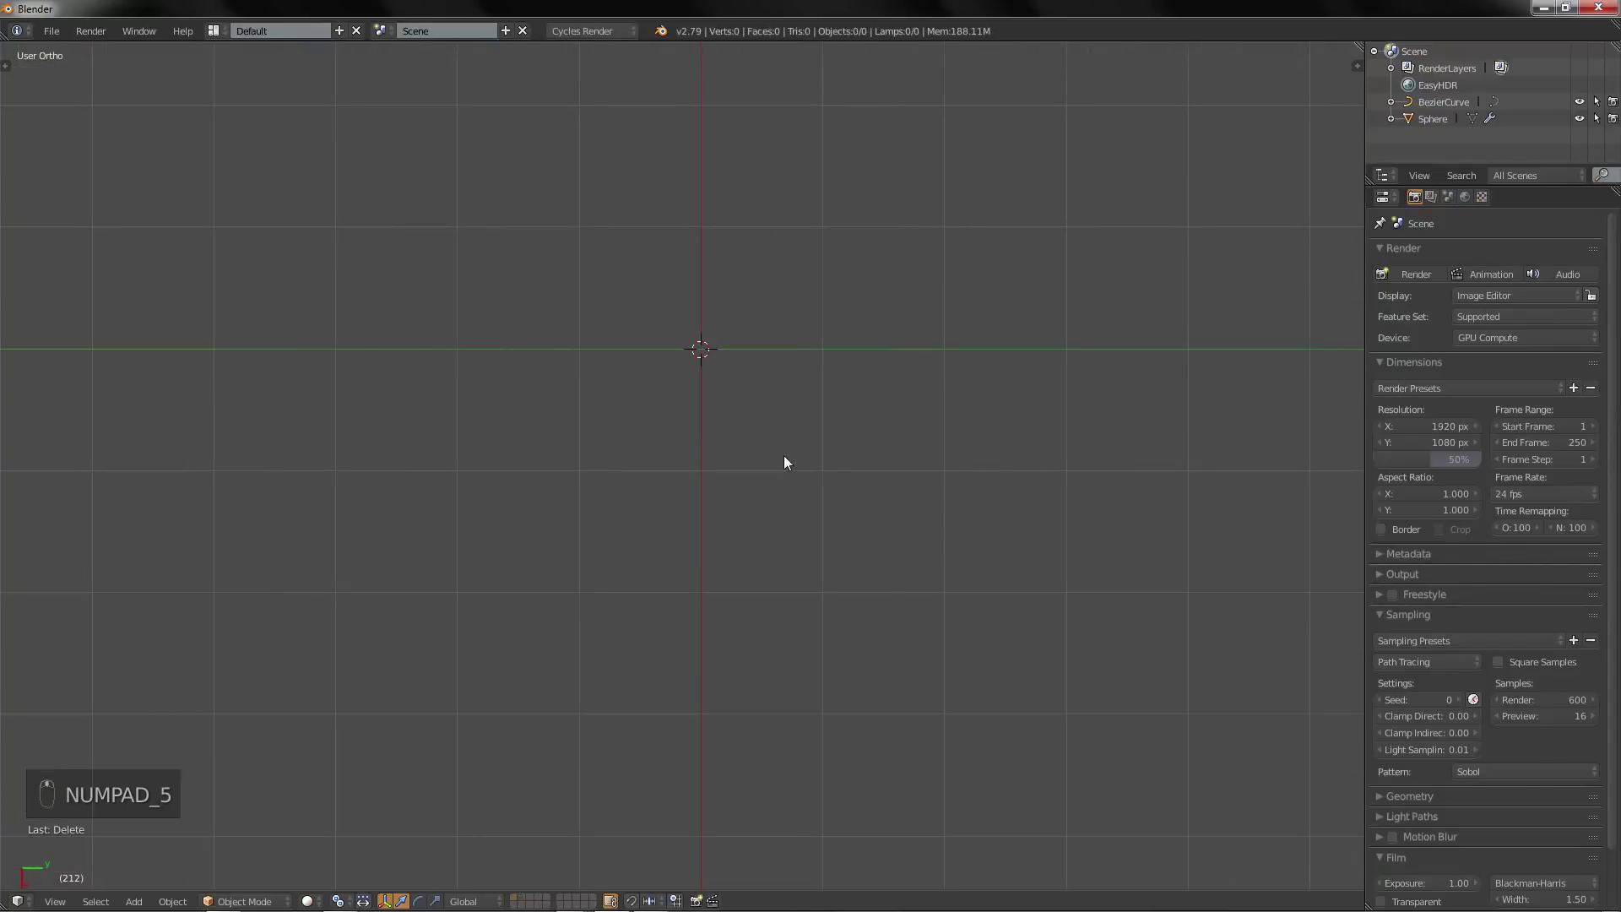
{"action": "middle_click_drag", "start_coordinate": [796, 169], "coordinate": [776, 337], "text": "shift"}
{"action": "key", "text": "shift+a"}
{"action": "mouse_move", "coordinate": [777, 336]}
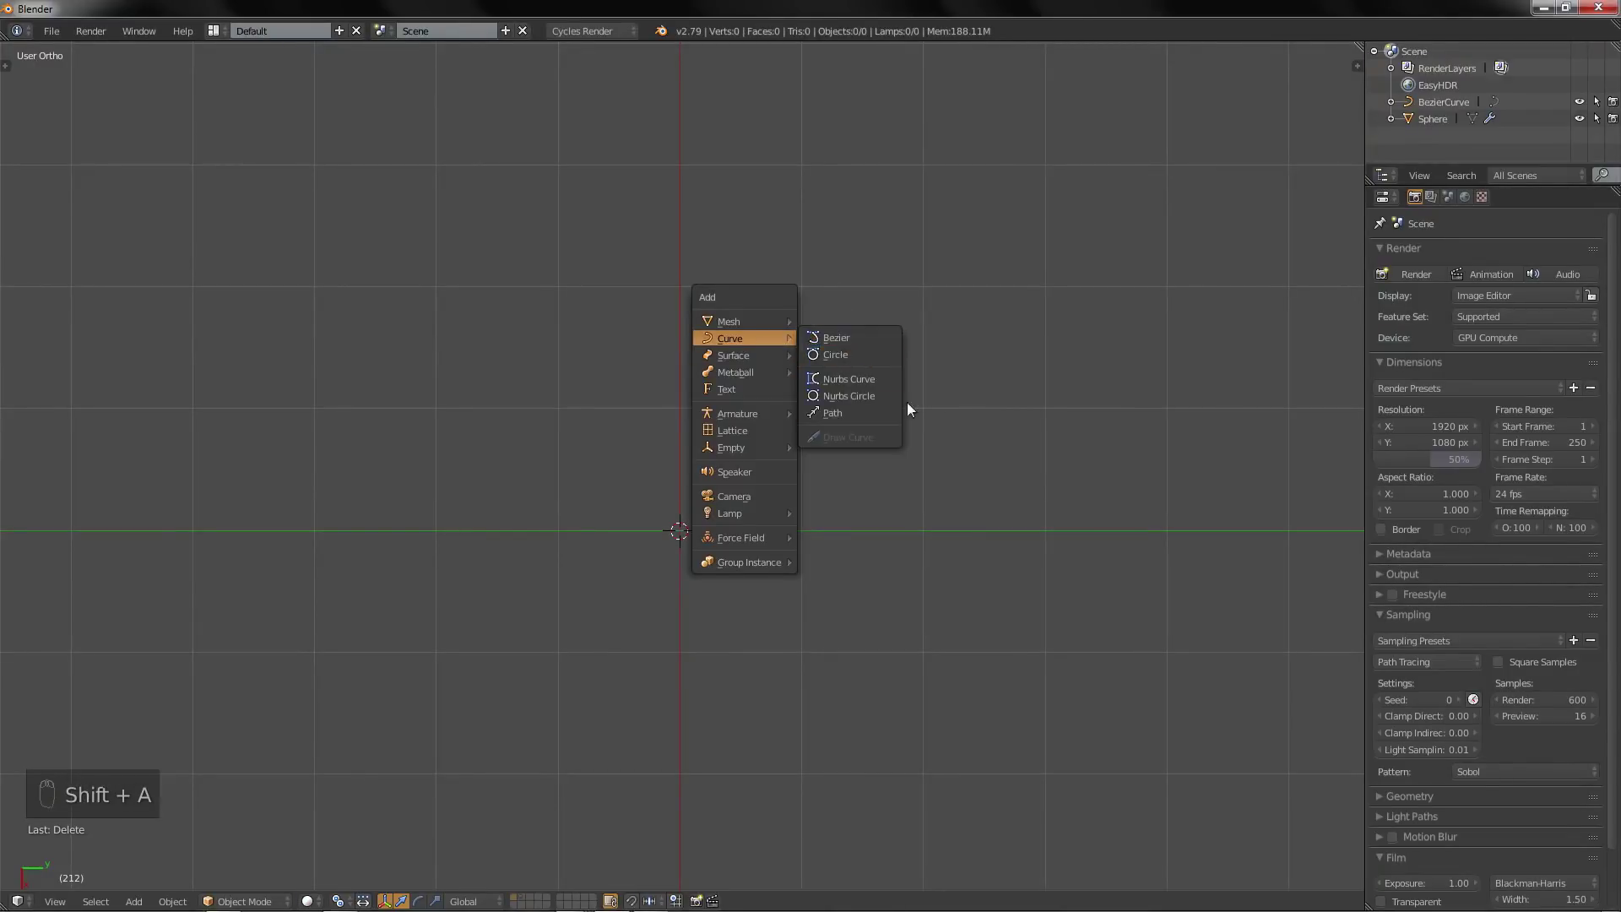
{"action": "left_click", "coordinate": [850, 355]}
{"action": "scroll", "coordinate": [782, 511], "scroll_direction": "up", "scroll_amount": 4}
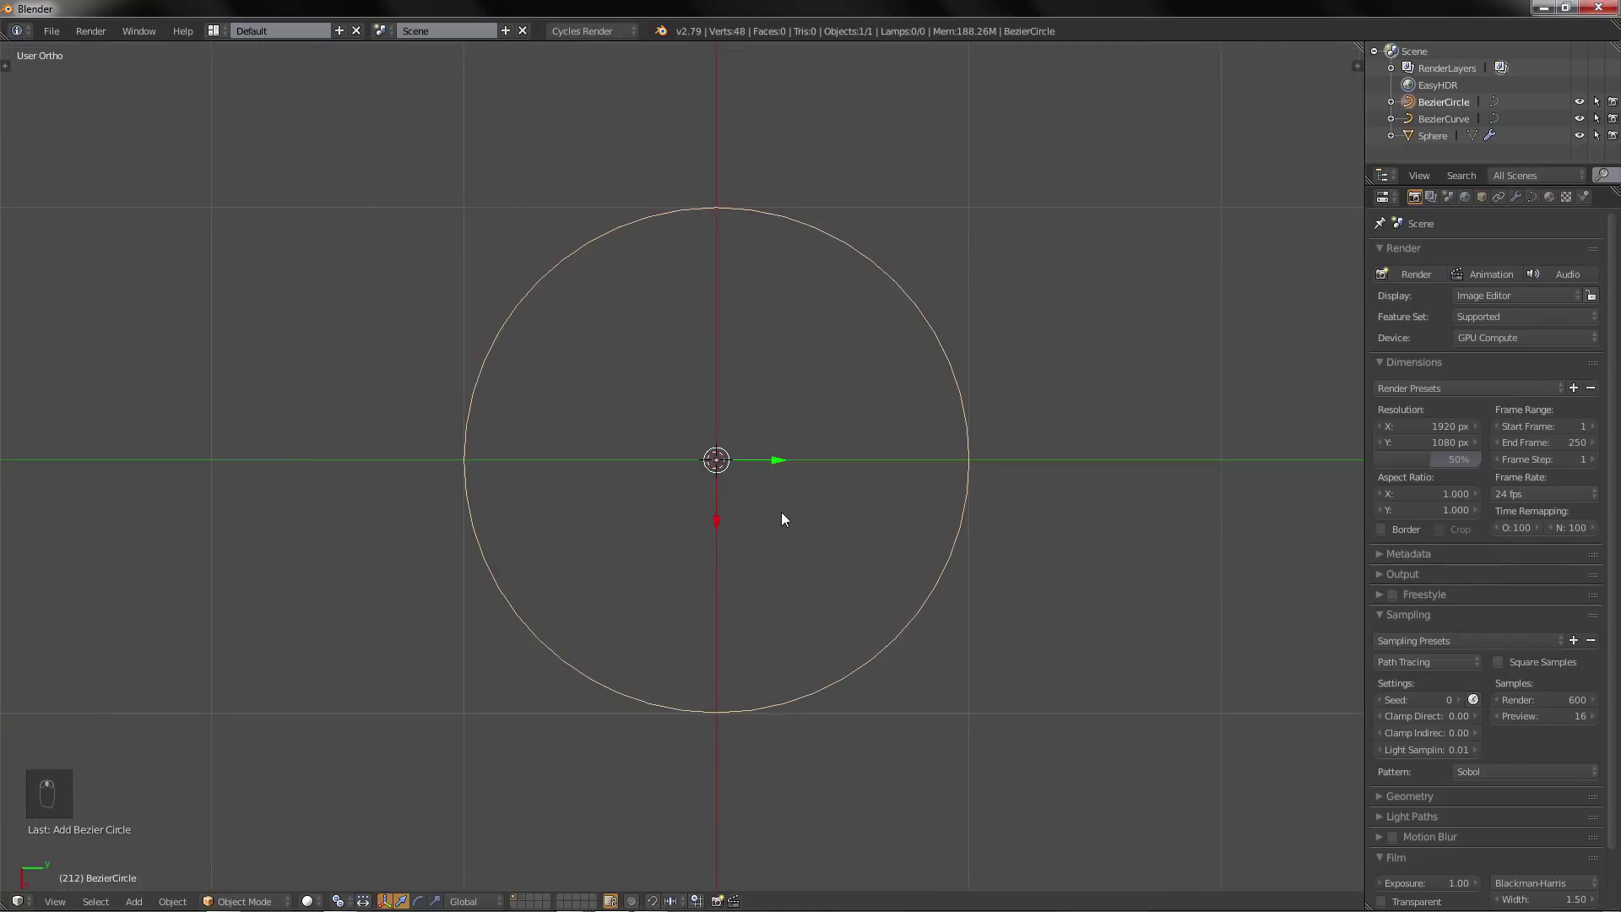
{"action": "middle_click_drag", "start_coordinate": [782, 512], "coordinate": [841, 525], "text": "shift"}
Enter edit mode on the circle, select all its control points and subdivide the curve once
{"action": "key", "text": "Tab"}
{"action": "key", "text": "a"}
{"action": "key", "text": "a"}
{"action": "key", "text": "a"}
{"action": "key", "text": "a"}
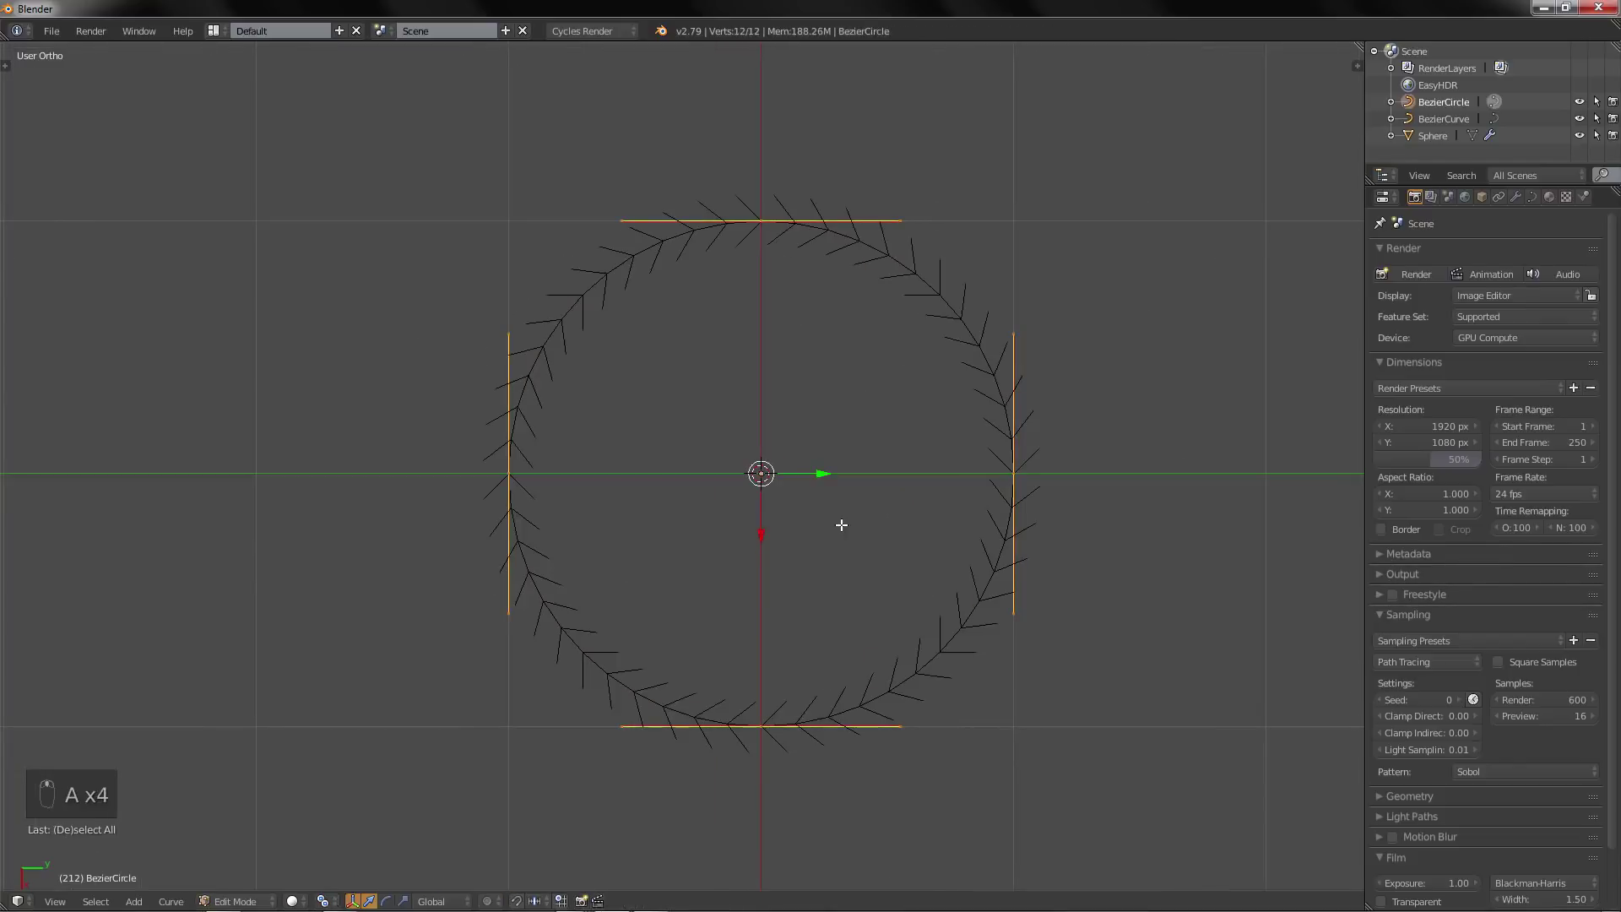
{"action": "key", "text": "w"}
{"action": "left_click", "coordinate": [813, 444]}
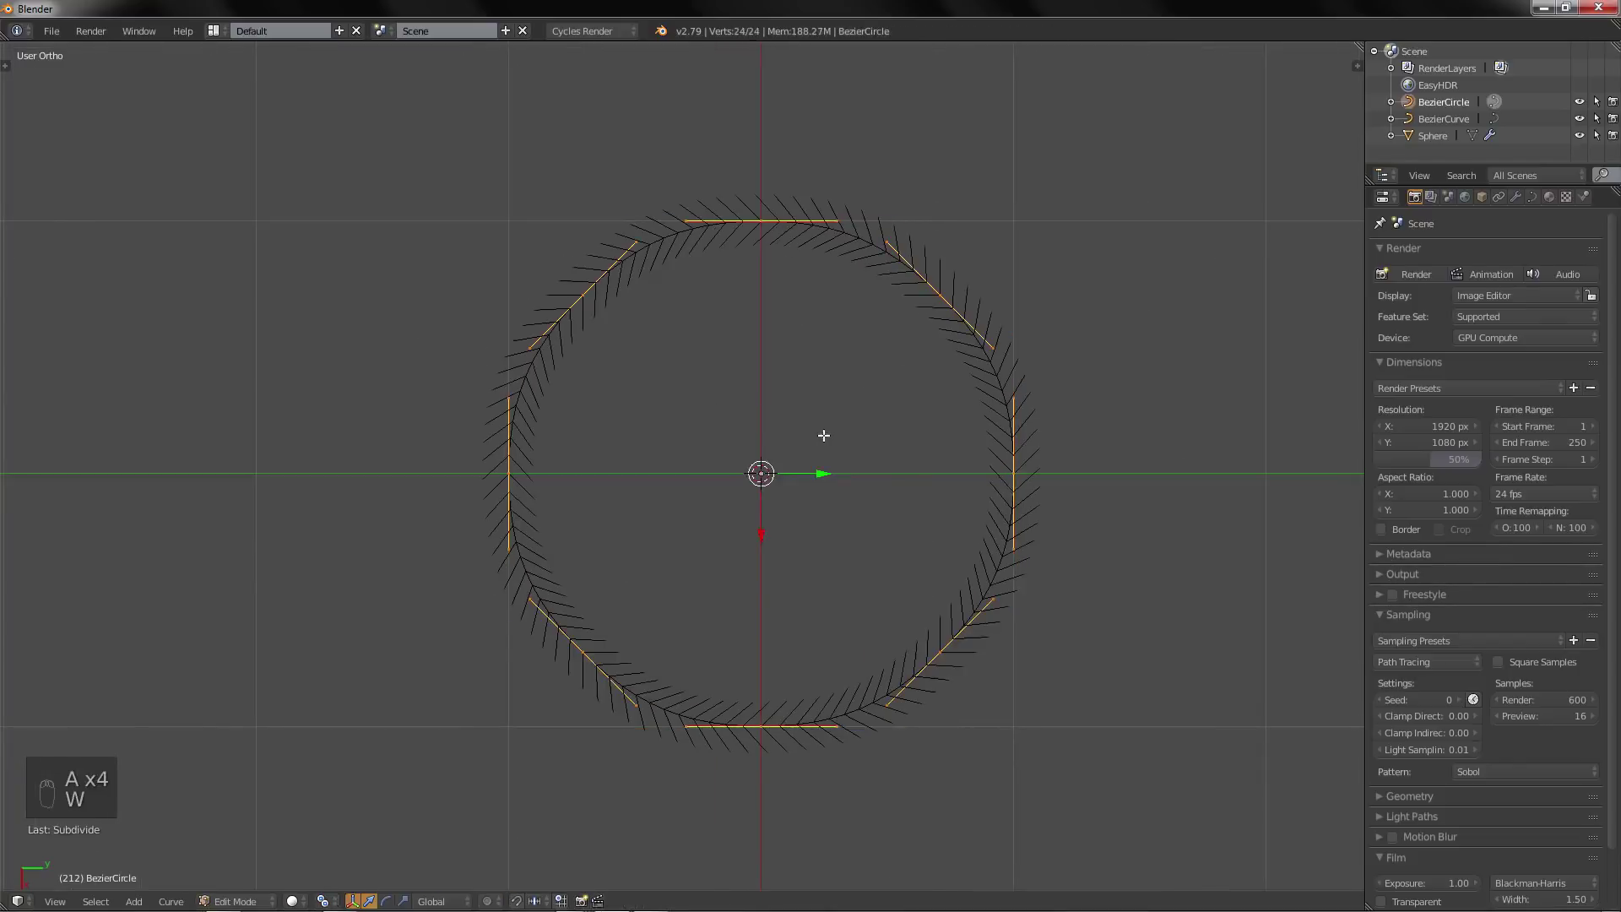
{"action": "scroll", "coordinate": [823, 435], "scroll_direction": "up", "scroll_amount": 1}
{"action": "right_click", "coordinate": [1049, 388]}
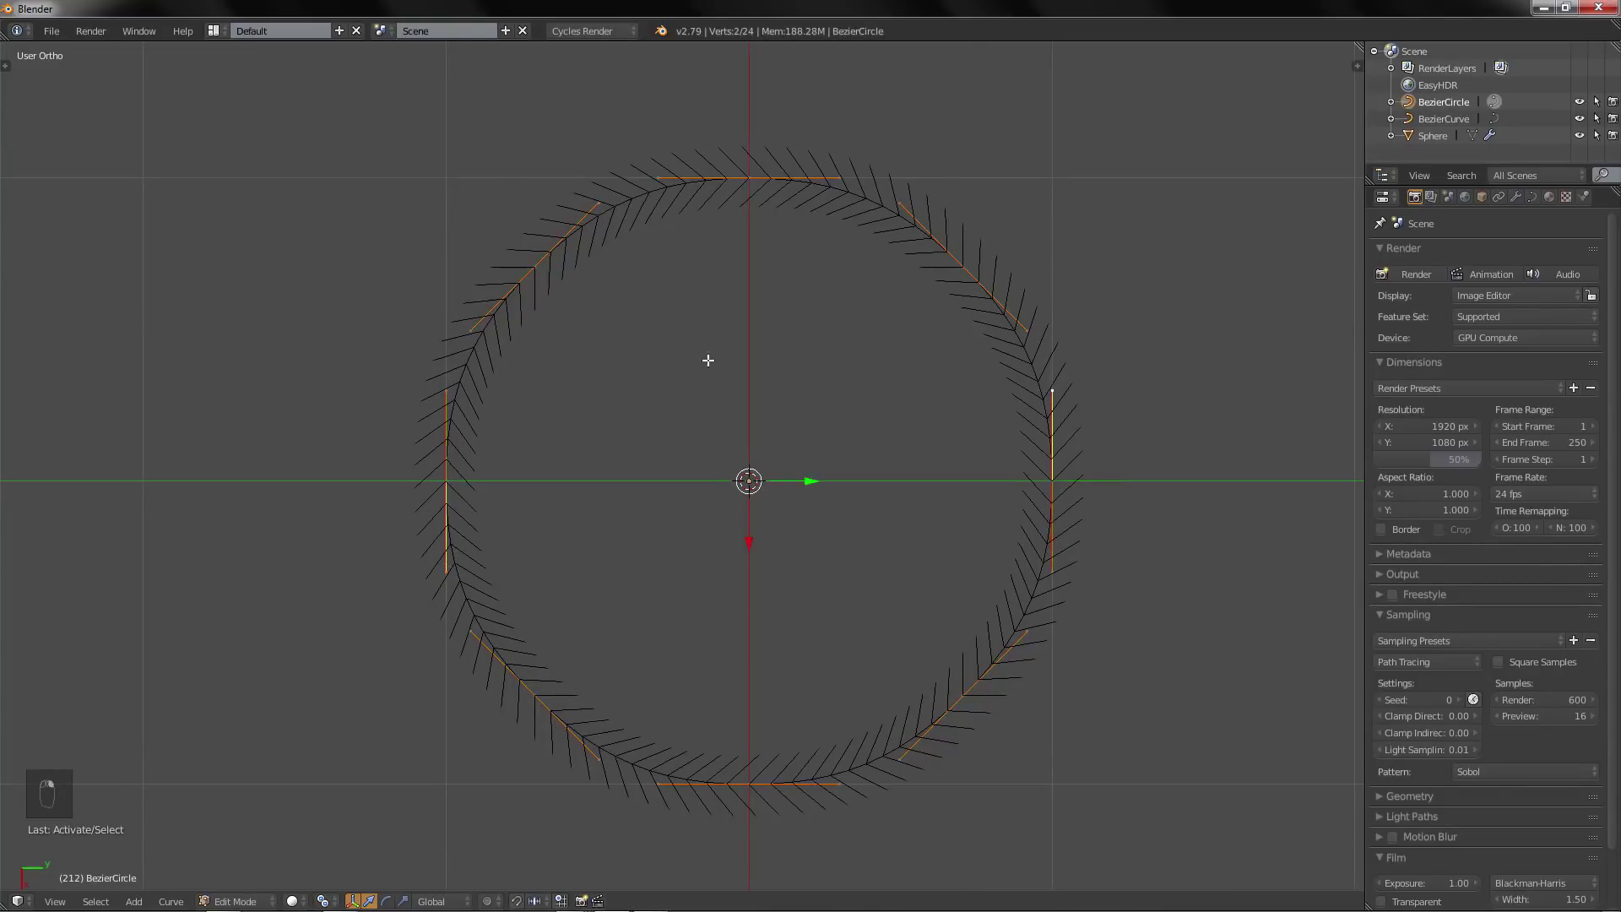
{"action": "key", "text": "r"}
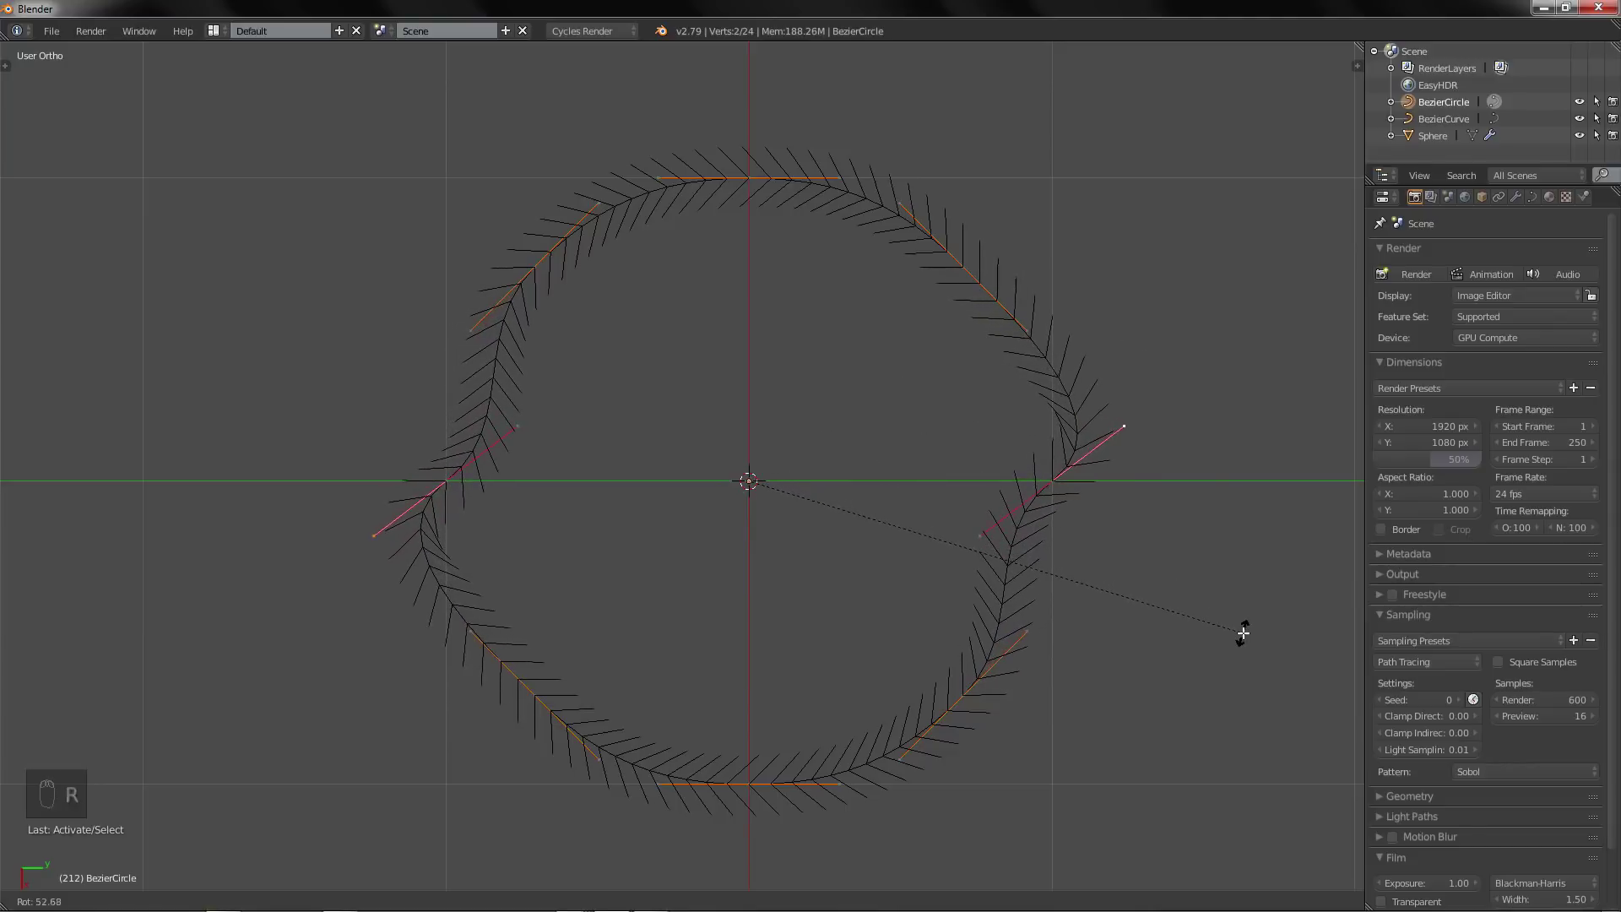
{"action": "key", "text": "Escape"}
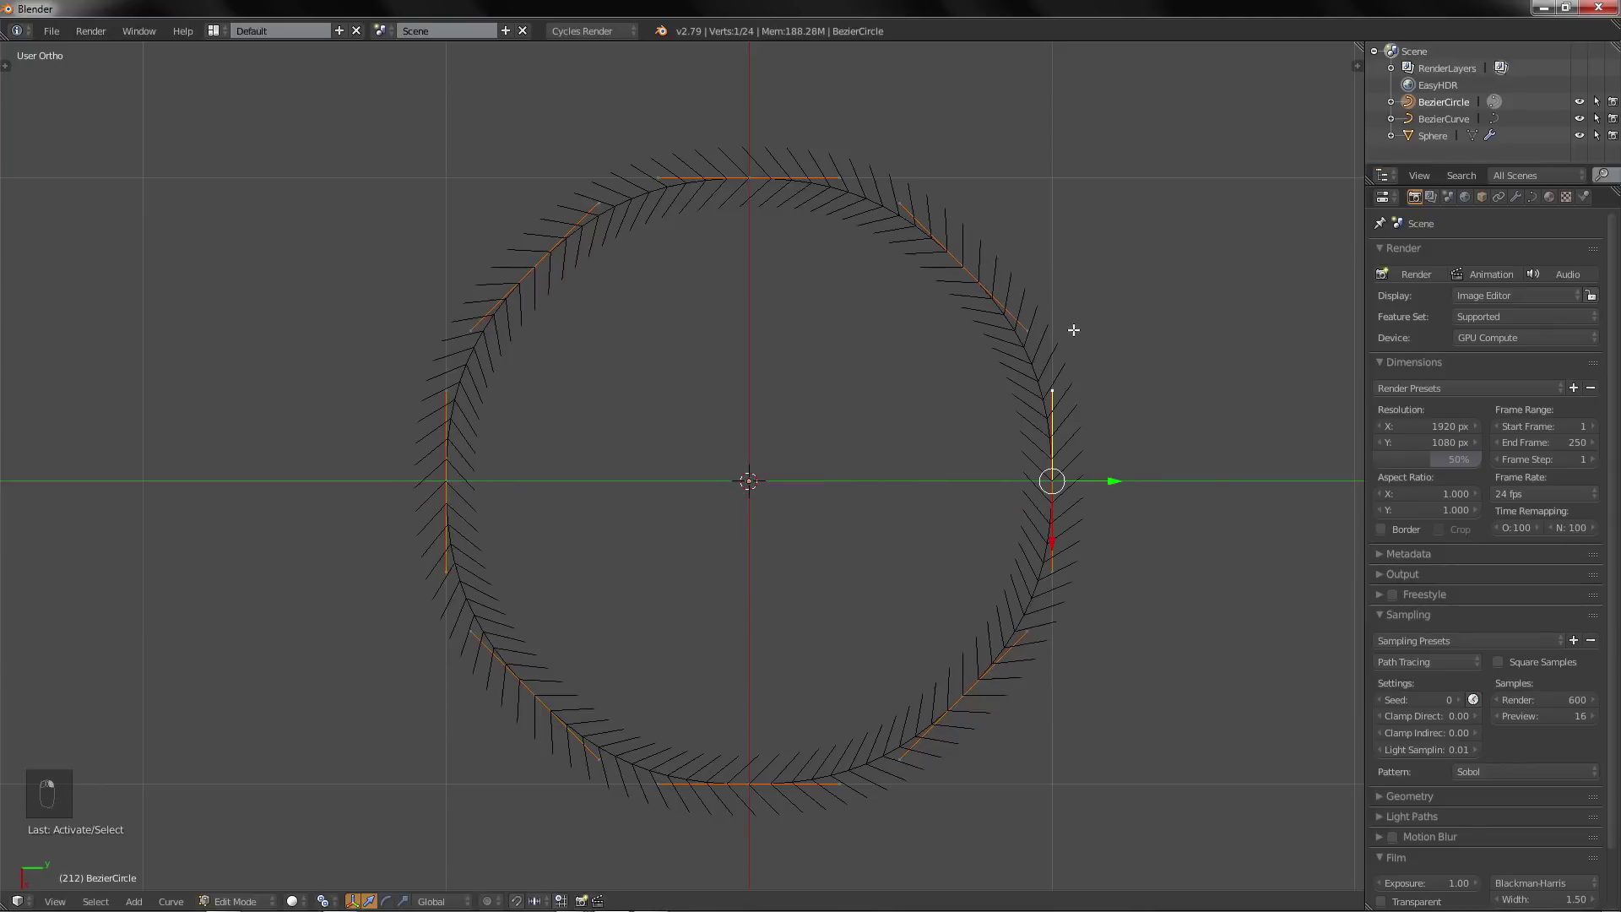
Rotate the handle on the circle's positive Y side by about 53° and repeat that rotation on each of the seven other handles
{"action": "key", "text": "r"}
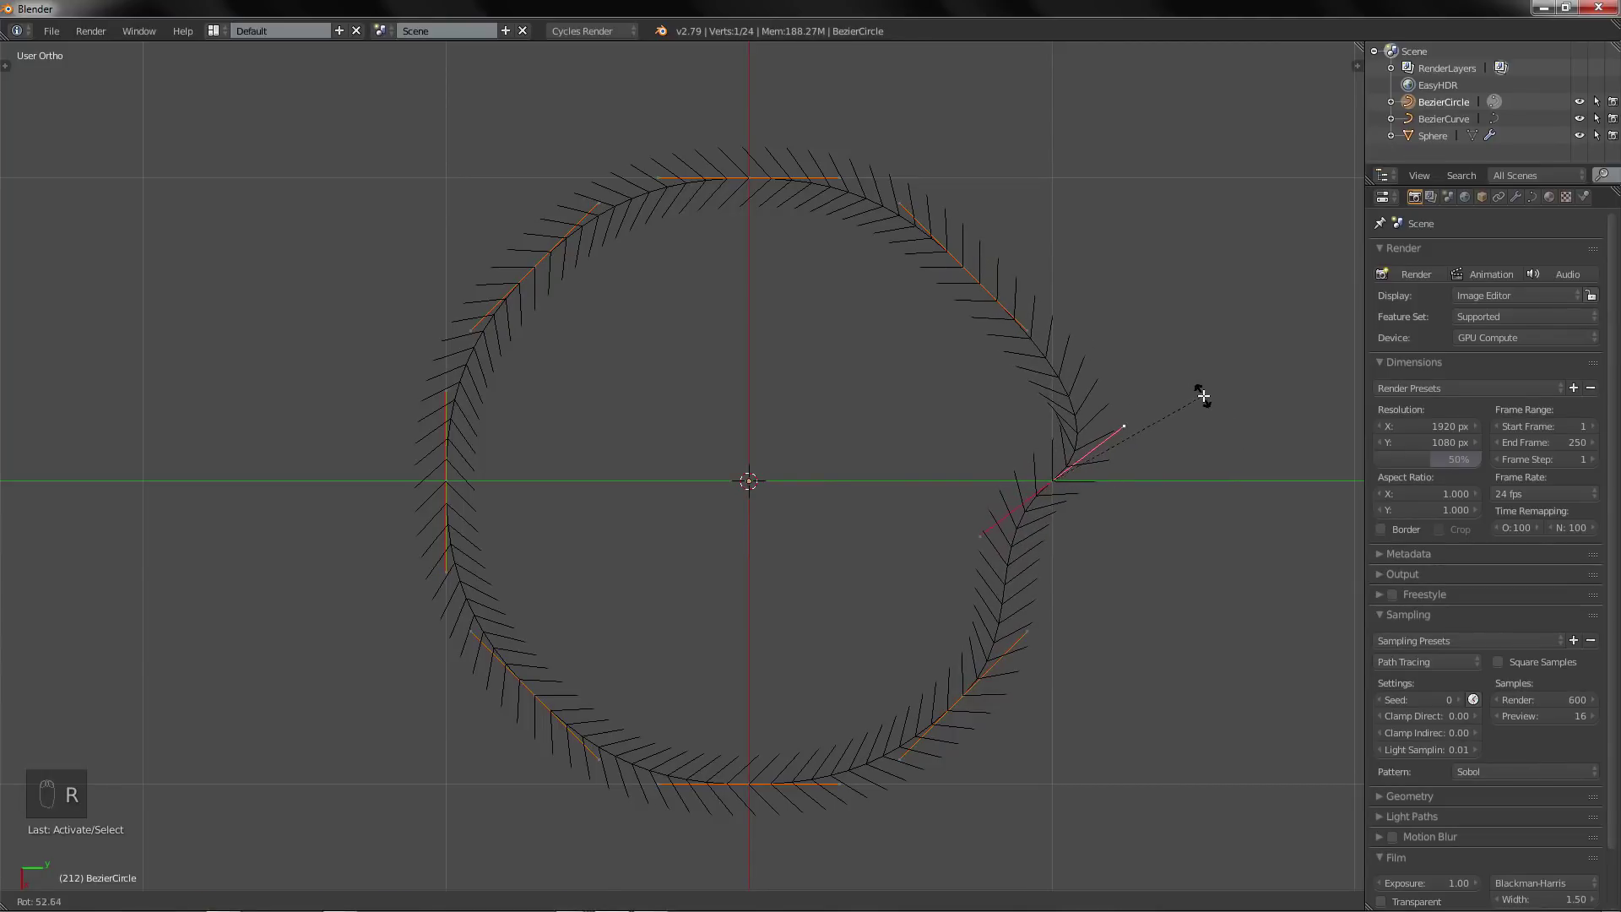
{"action": "left_click", "coordinate": [1203, 396]}
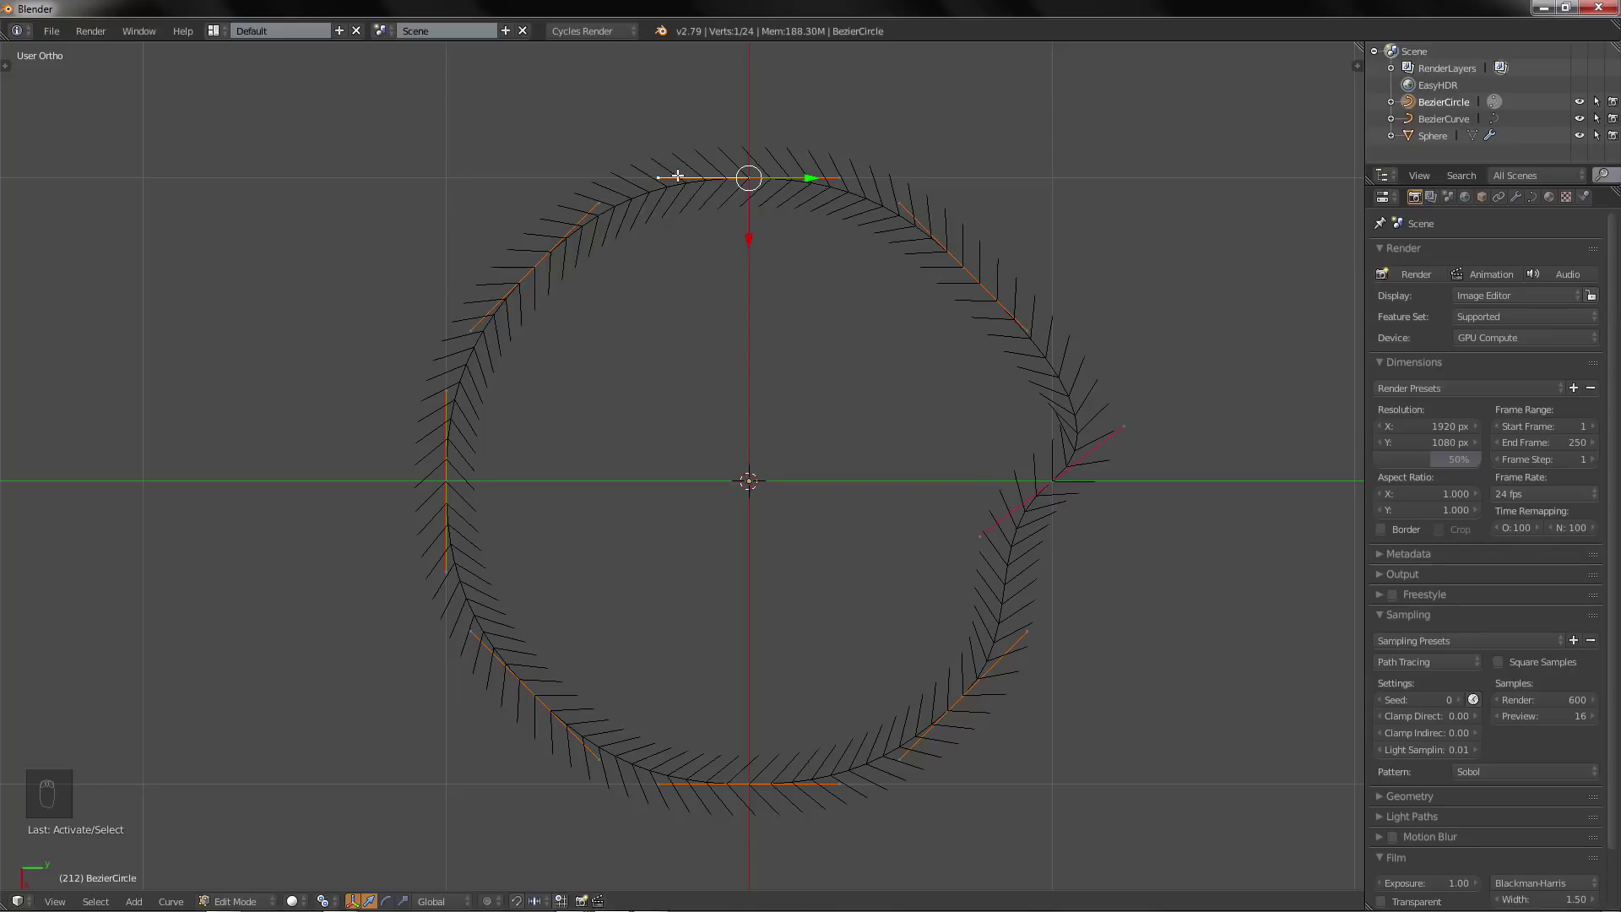
{"action": "key", "text": "shift+r"}
{"action": "right_click", "coordinate": [476, 347]}
{"action": "key", "text": "shift+r"}
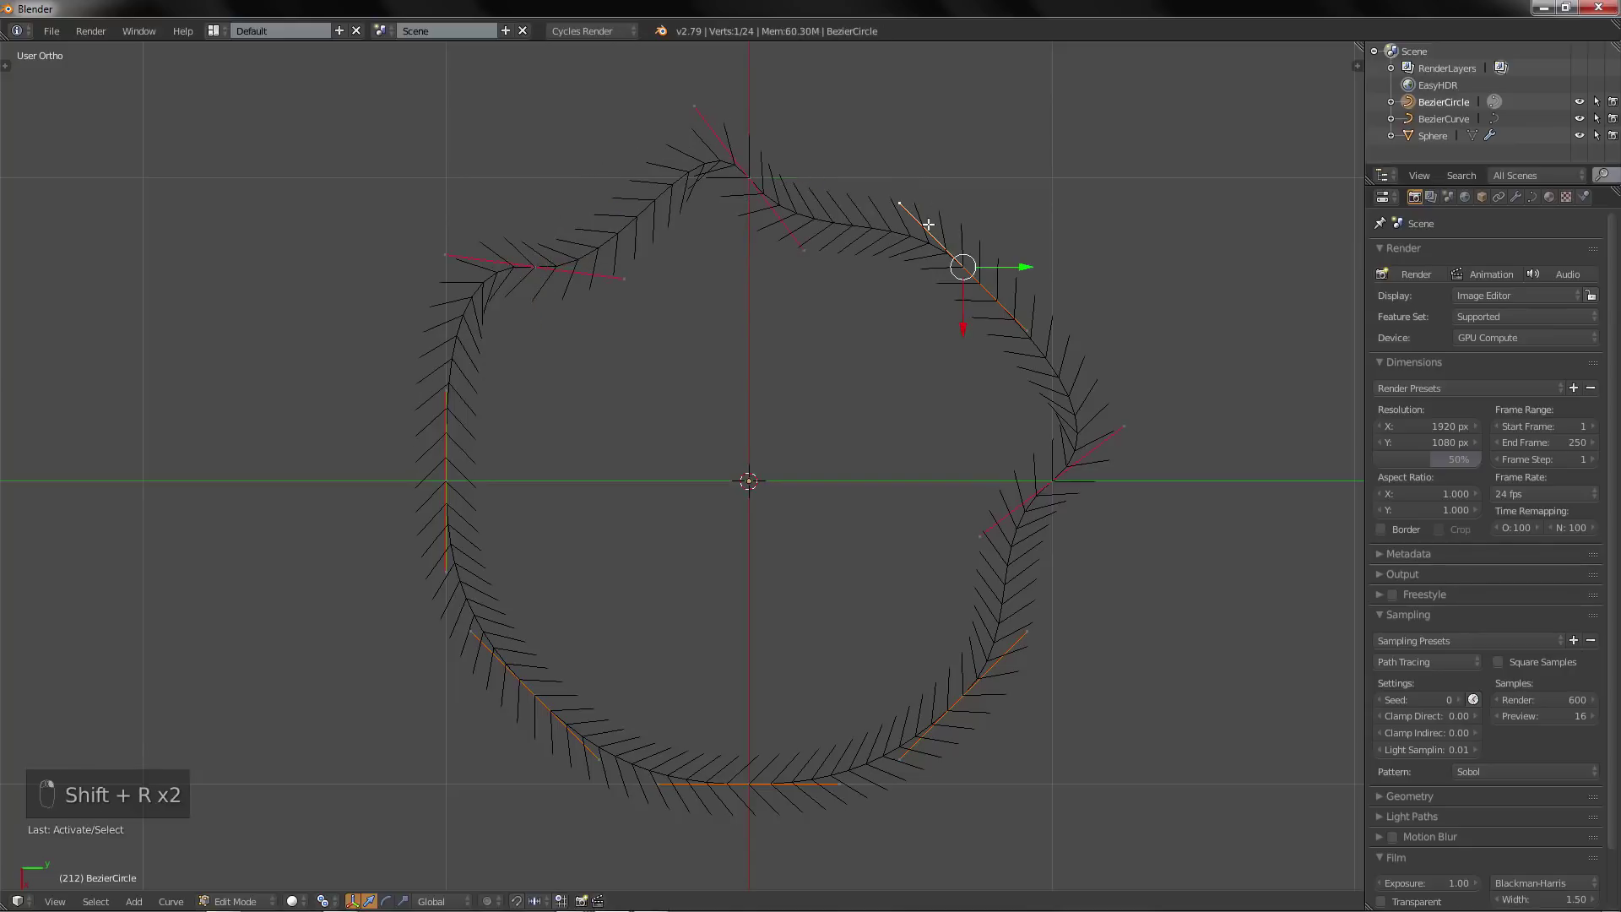
{"action": "key", "text": "shift+r"}
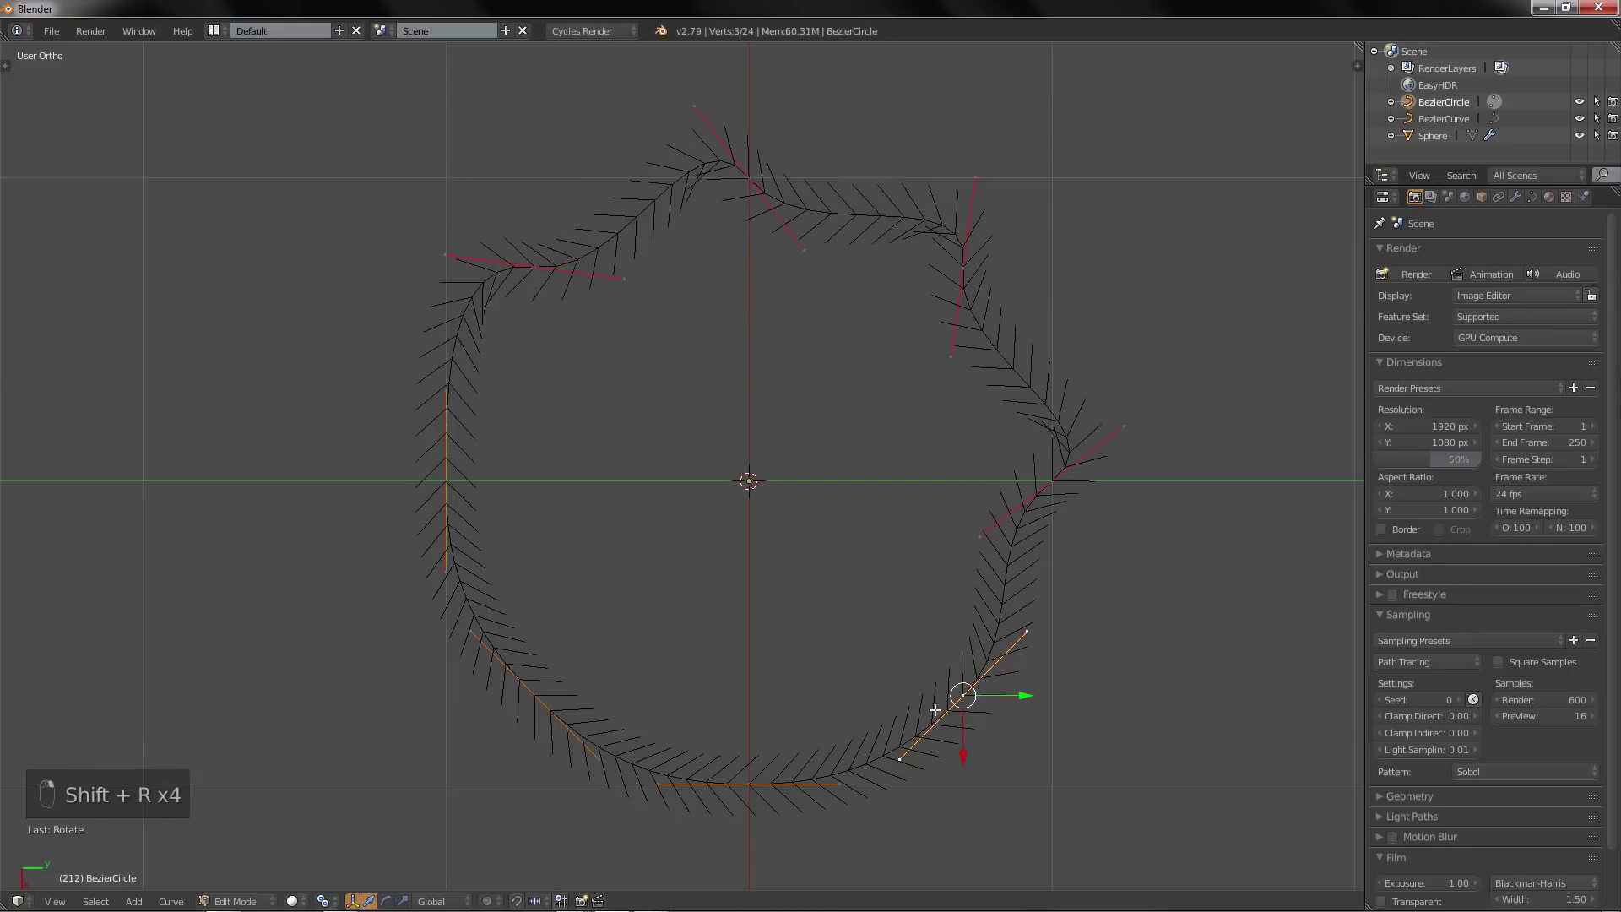
{"action": "key", "text": "shift+r"}
{"action": "key", "text": "shift+r"}
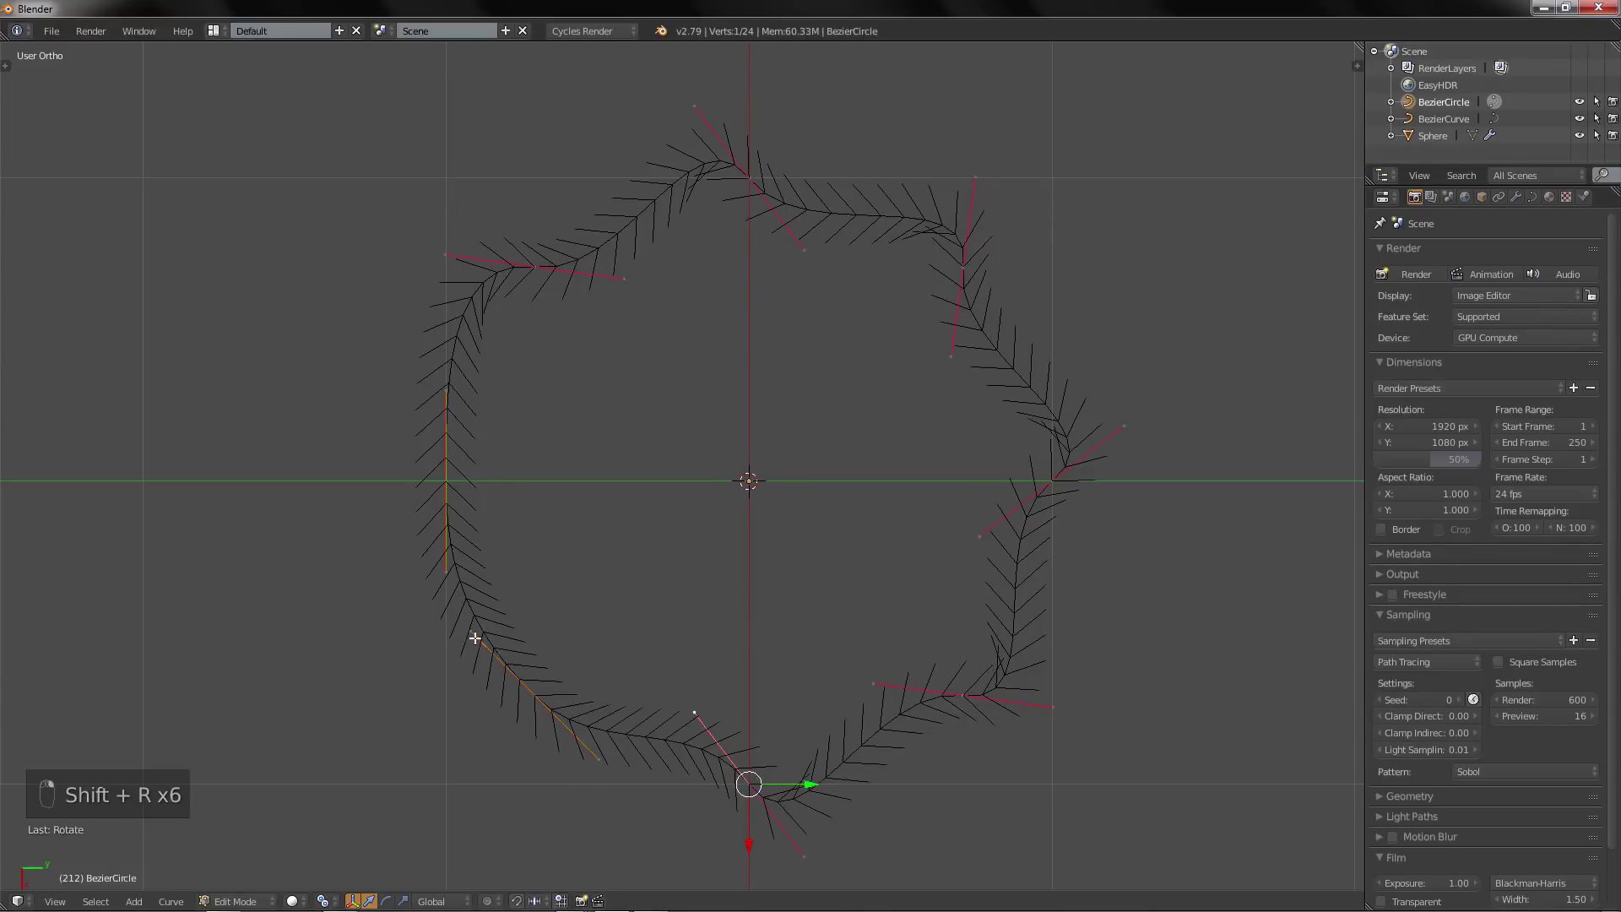
{"action": "right_click", "coordinate": [475, 639]}
{"action": "key", "text": "shift+r"}
{"action": "right_click", "coordinate": [447, 428]}
{"action": "key", "text": "shift+r"}
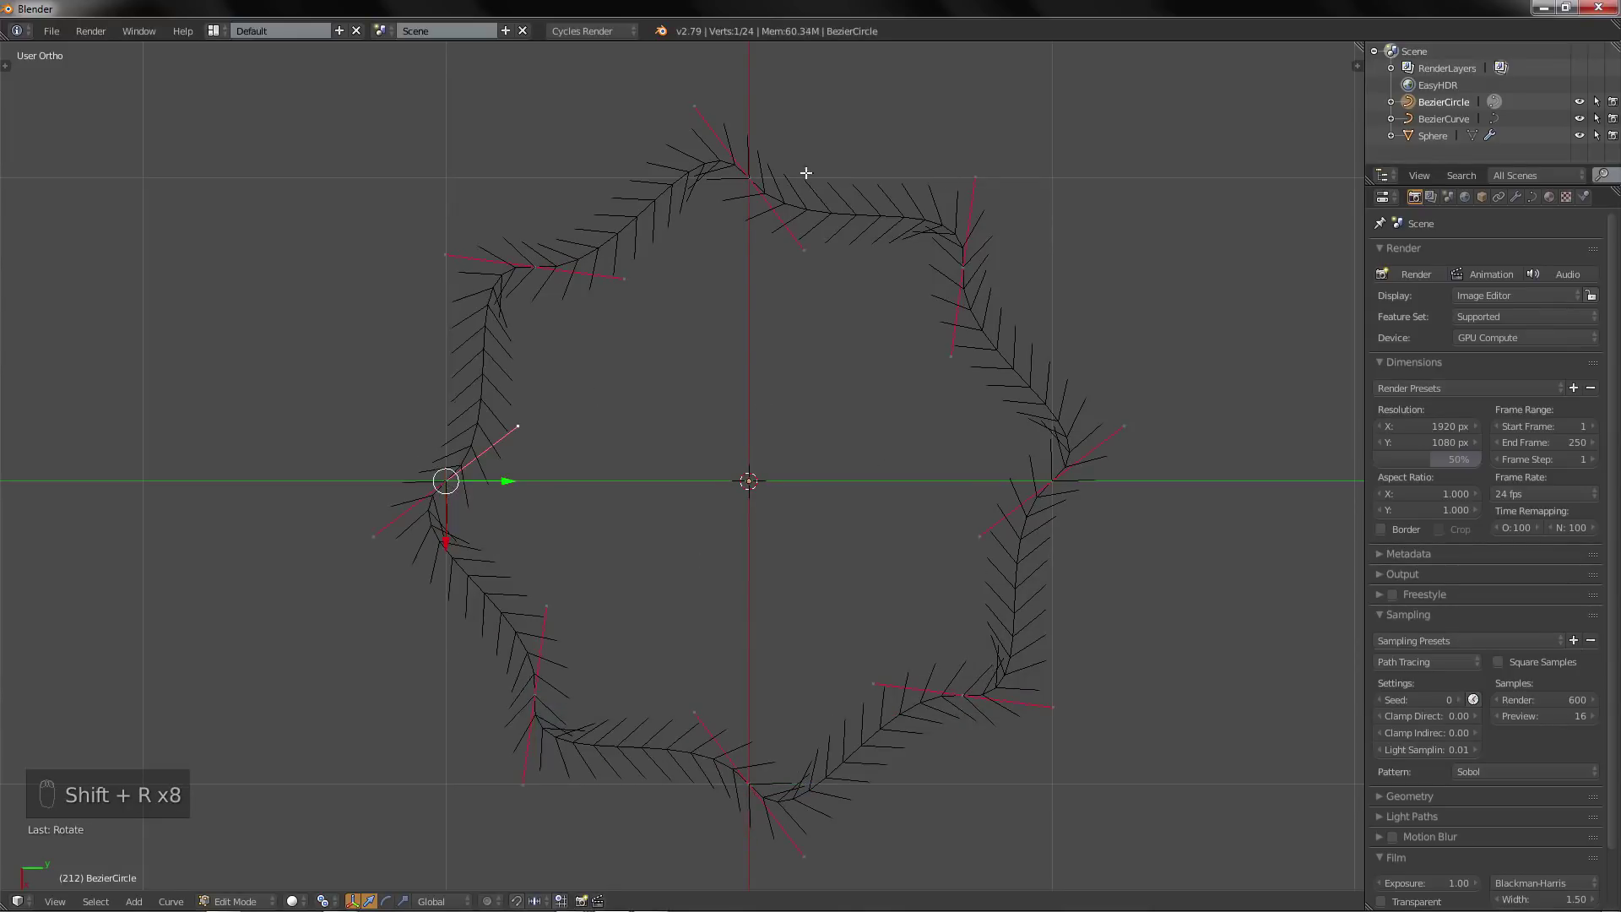
Deselect the handles, leave edit mode and convert the wavy curve to a mesh
{"action": "middle_click_drag", "start_coordinate": [751, 525], "coordinate": [726, 383]}
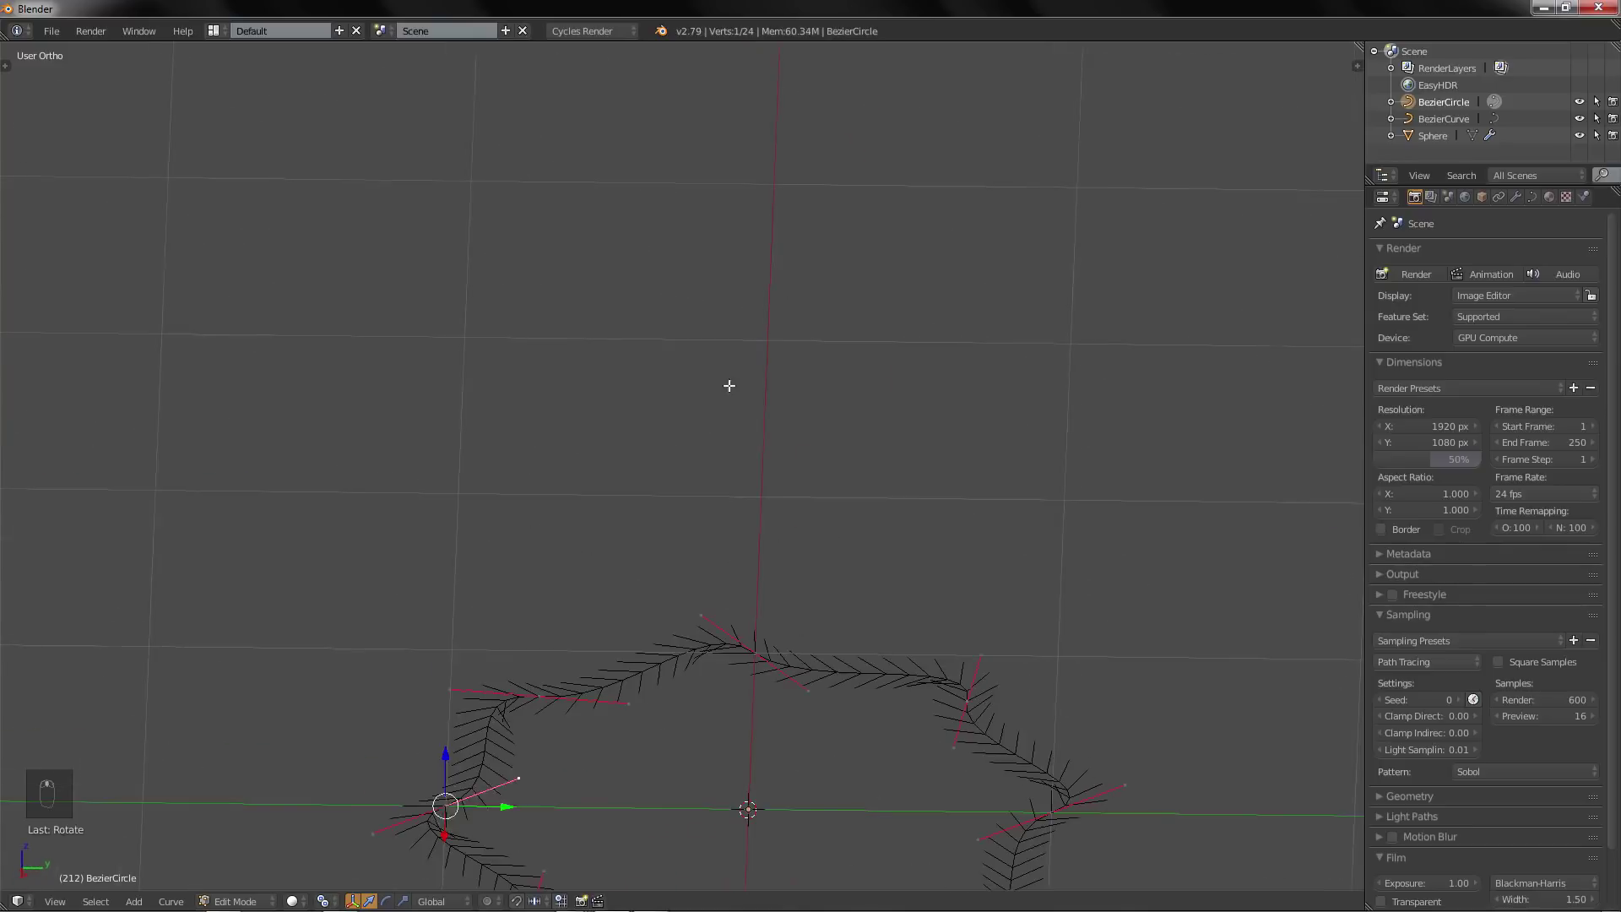
{"action": "key", "text": "a"}
{"action": "middle_click_drag", "start_coordinate": [882, 564], "coordinate": [893, 357], "text": "shift"}
{"action": "key", "text": "Tab"}
{"action": "scroll", "coordinate": [802, 505], "scroll_direction": "up", "scroll_amount": 2}
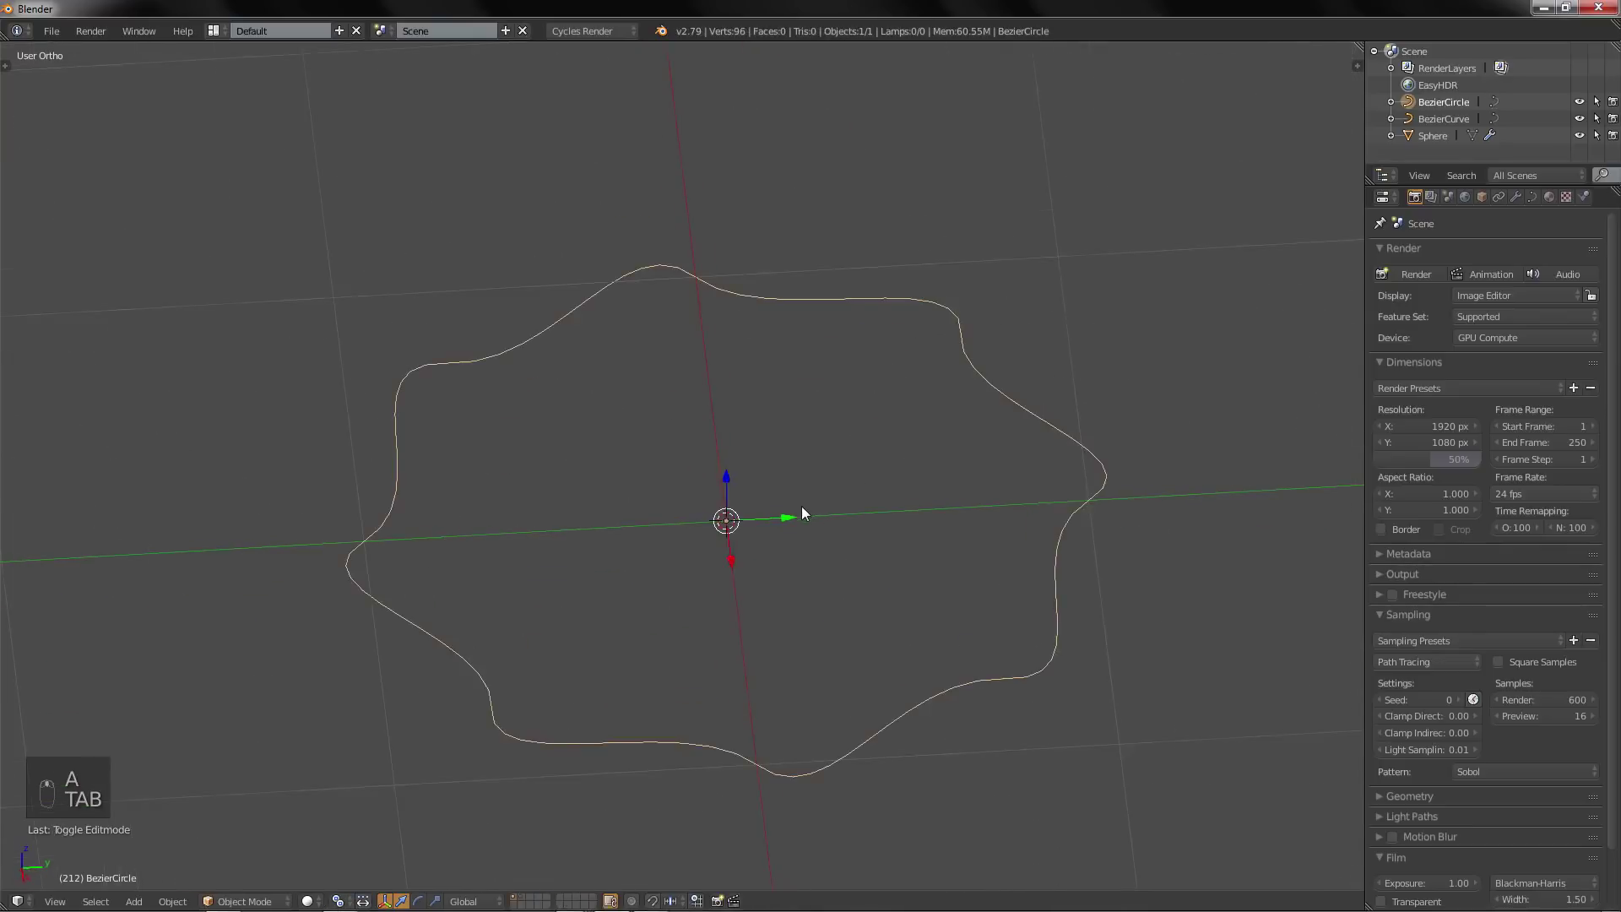
{"action": "middle_click_drag", "start_coordinate": [799, 510], "coordinate": [877, 514]}
{"action": "scroll", "coordinate": [812, 515], "scroll_direction": "down", "scroll_amount": 1}
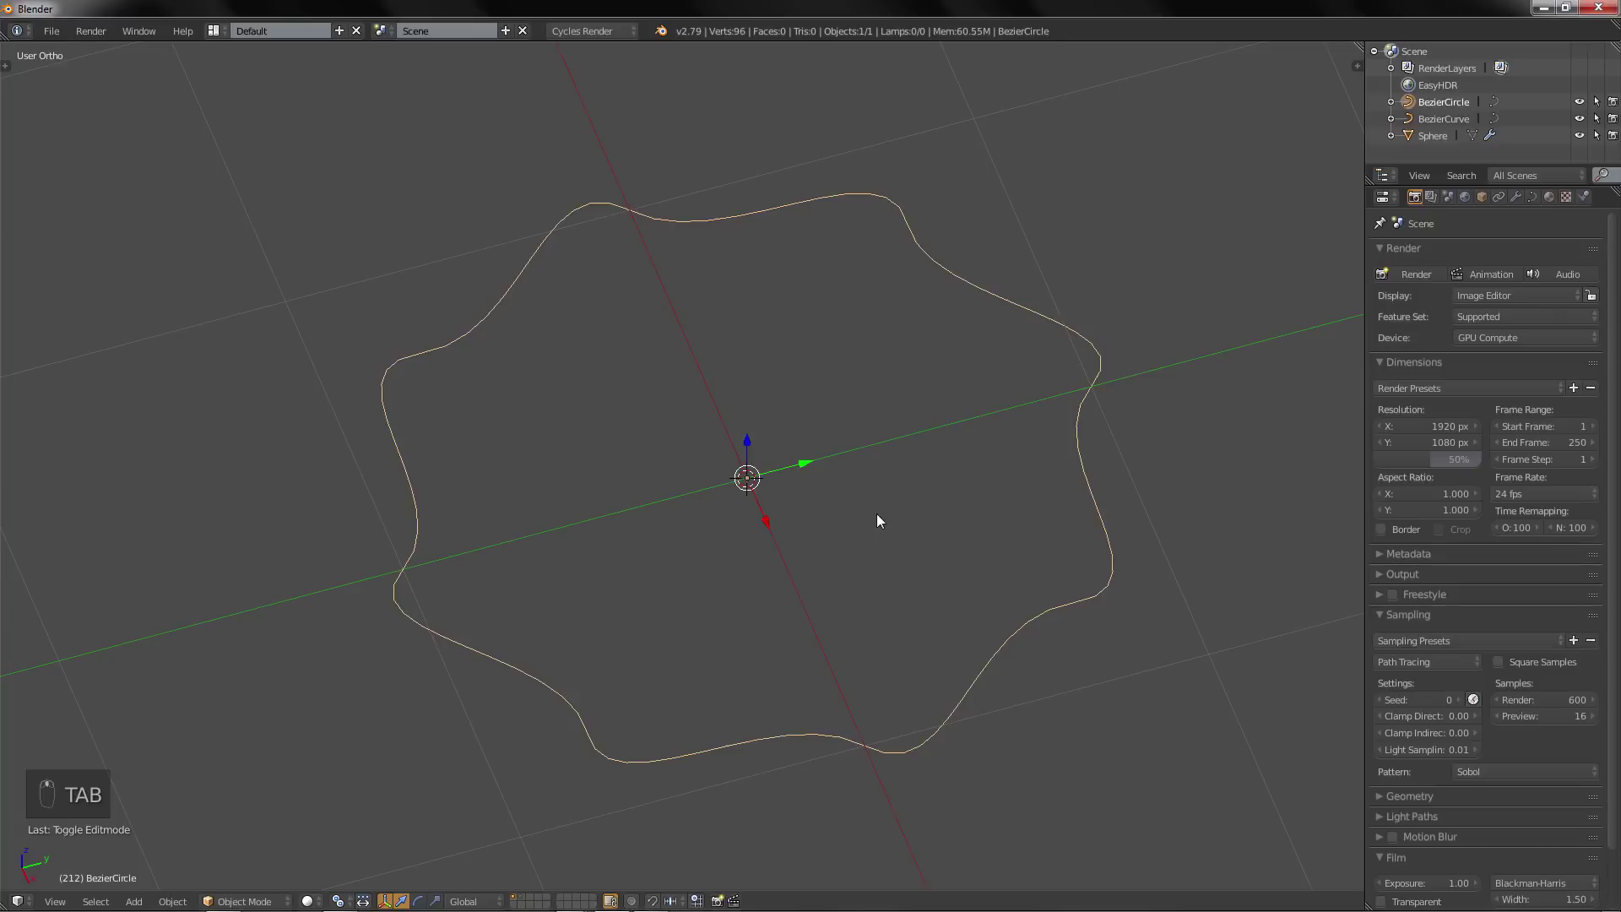
{"action": "key", "text": "alt+c"}
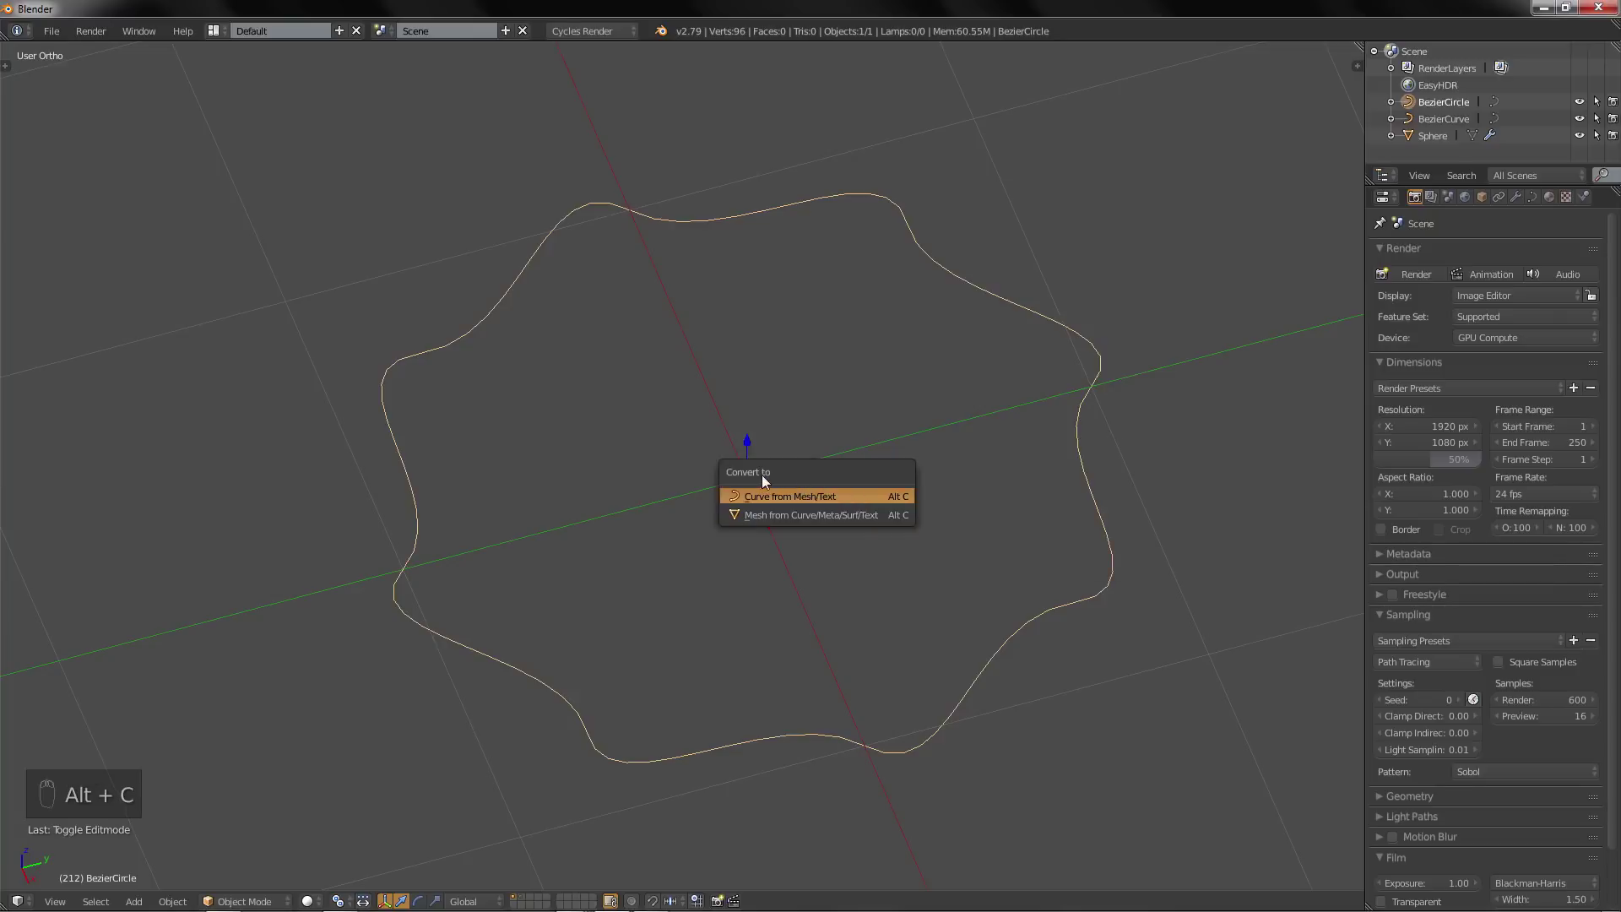
{"action": "key", "text": "alt+c"}
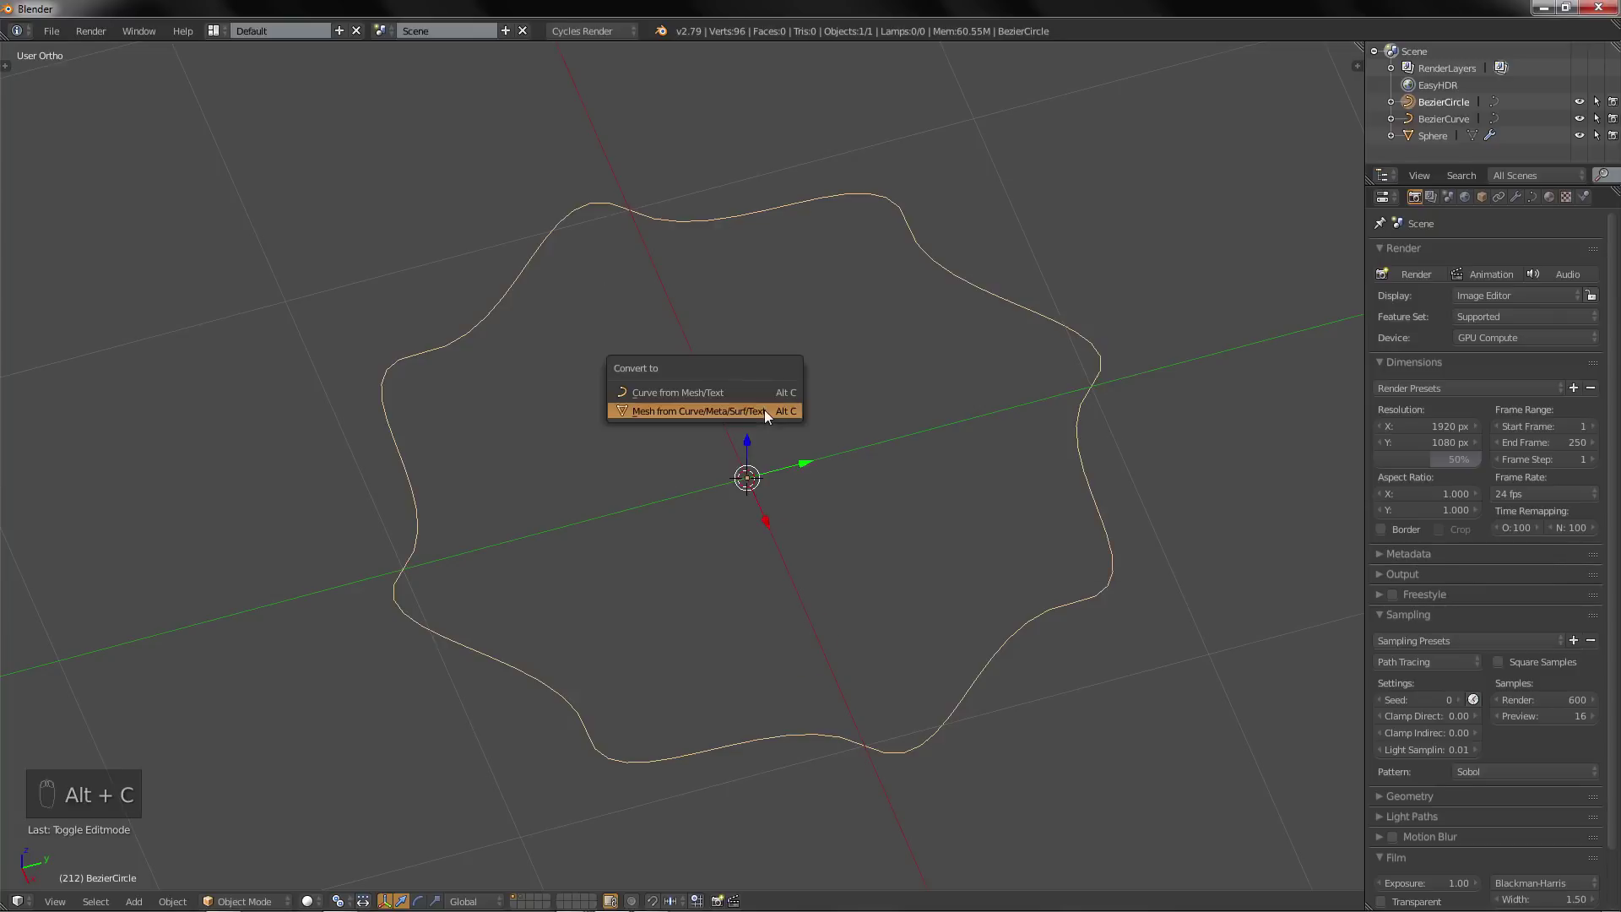
{"action": "left_click", "coordinate": [648, 412]}
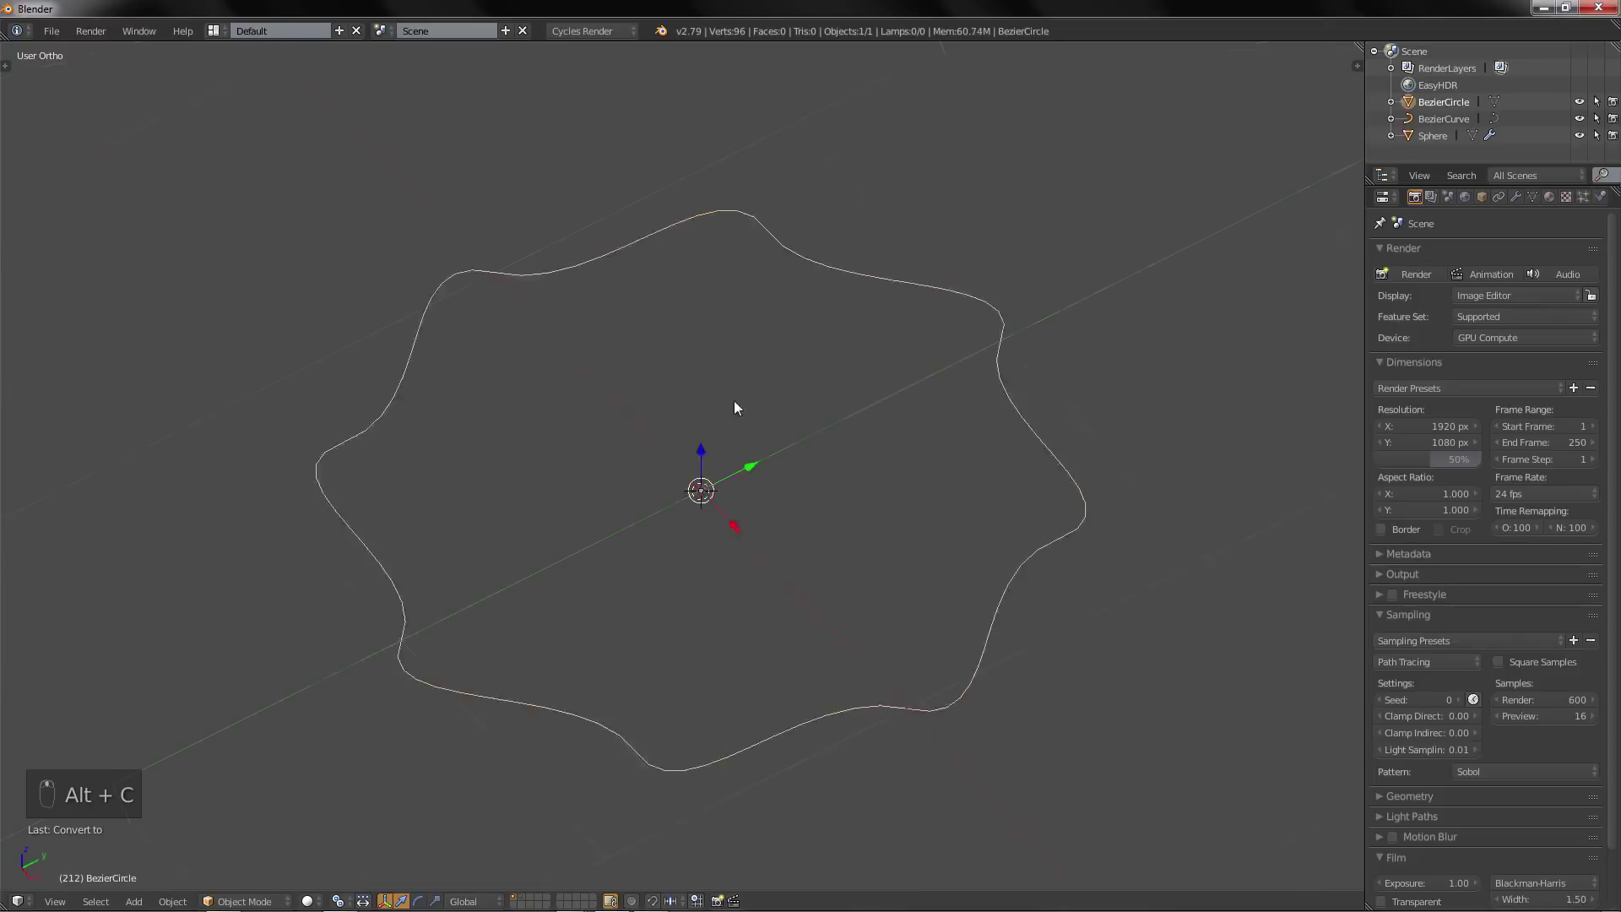
Enter edit mode, select every vertex of the wavy outline and extrude it upward along global Z into a low wall
{"action": "key", "text": "a"}
{"action": "mouse_move", "coordinate": [733, 400]}
{"action": "middle_mouse_down"}
{"action": "mouse_move", "coordinate": [768, 397]}
{"action": "mouse_move", "coordinate": [710, 393]}
{"action": "middle_mouse_up"}
{"action": "key", "text": "a"}
{"action": "key", "text": "Tab"}
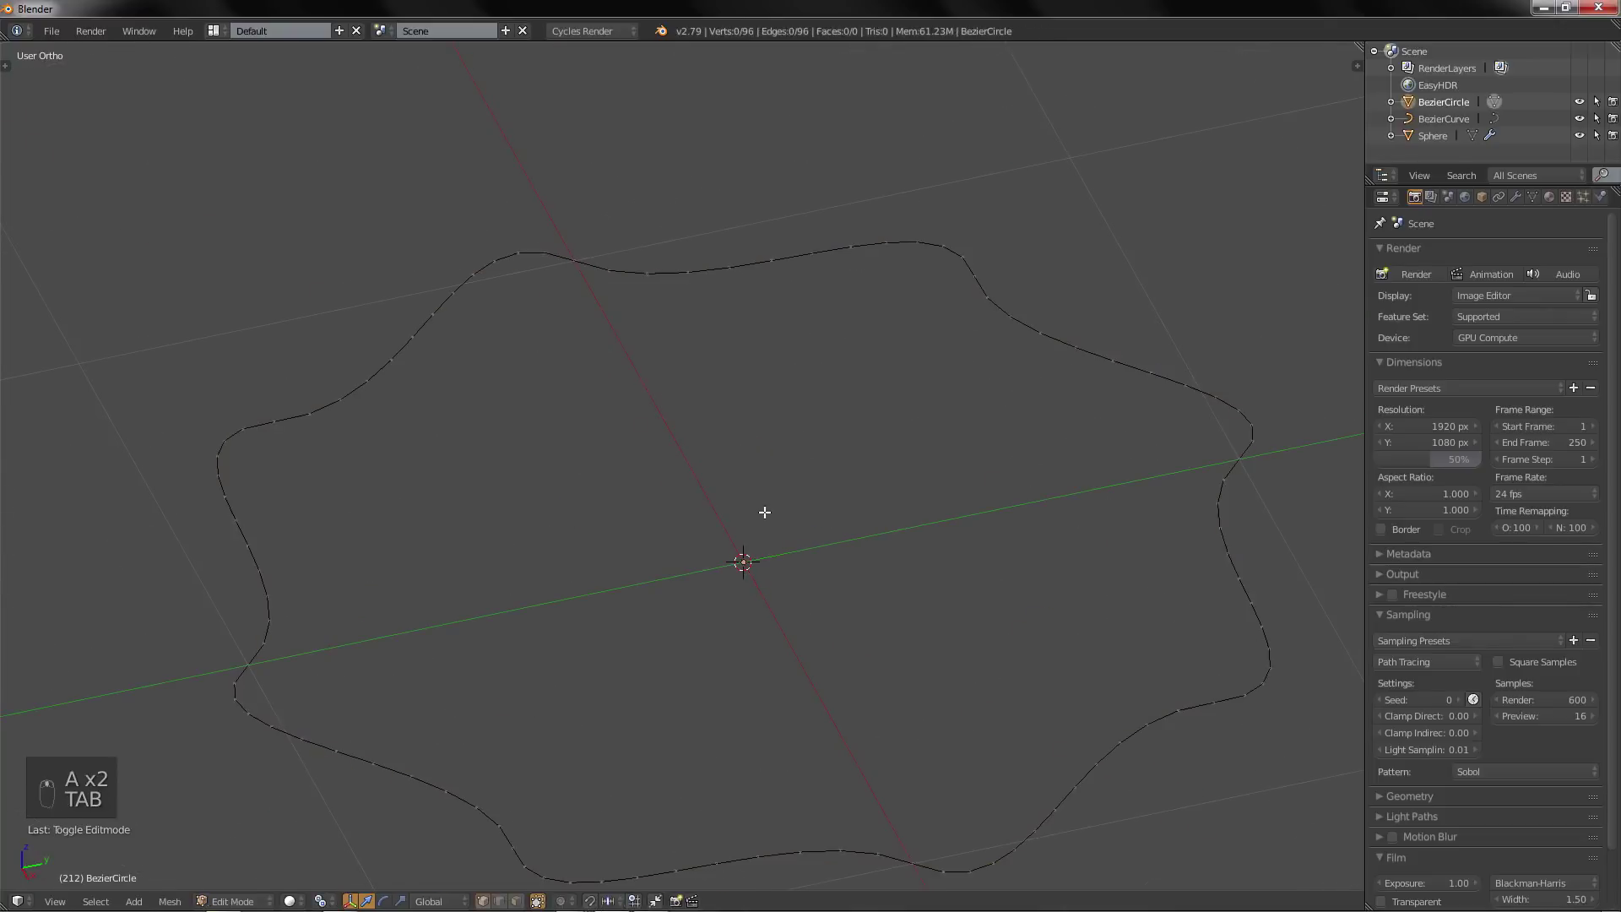
{"action": "middle_click_drag", "start_coordinate": [764, 510], "coordinate": [803, 449]}
{"action": "key", "text": "a"}
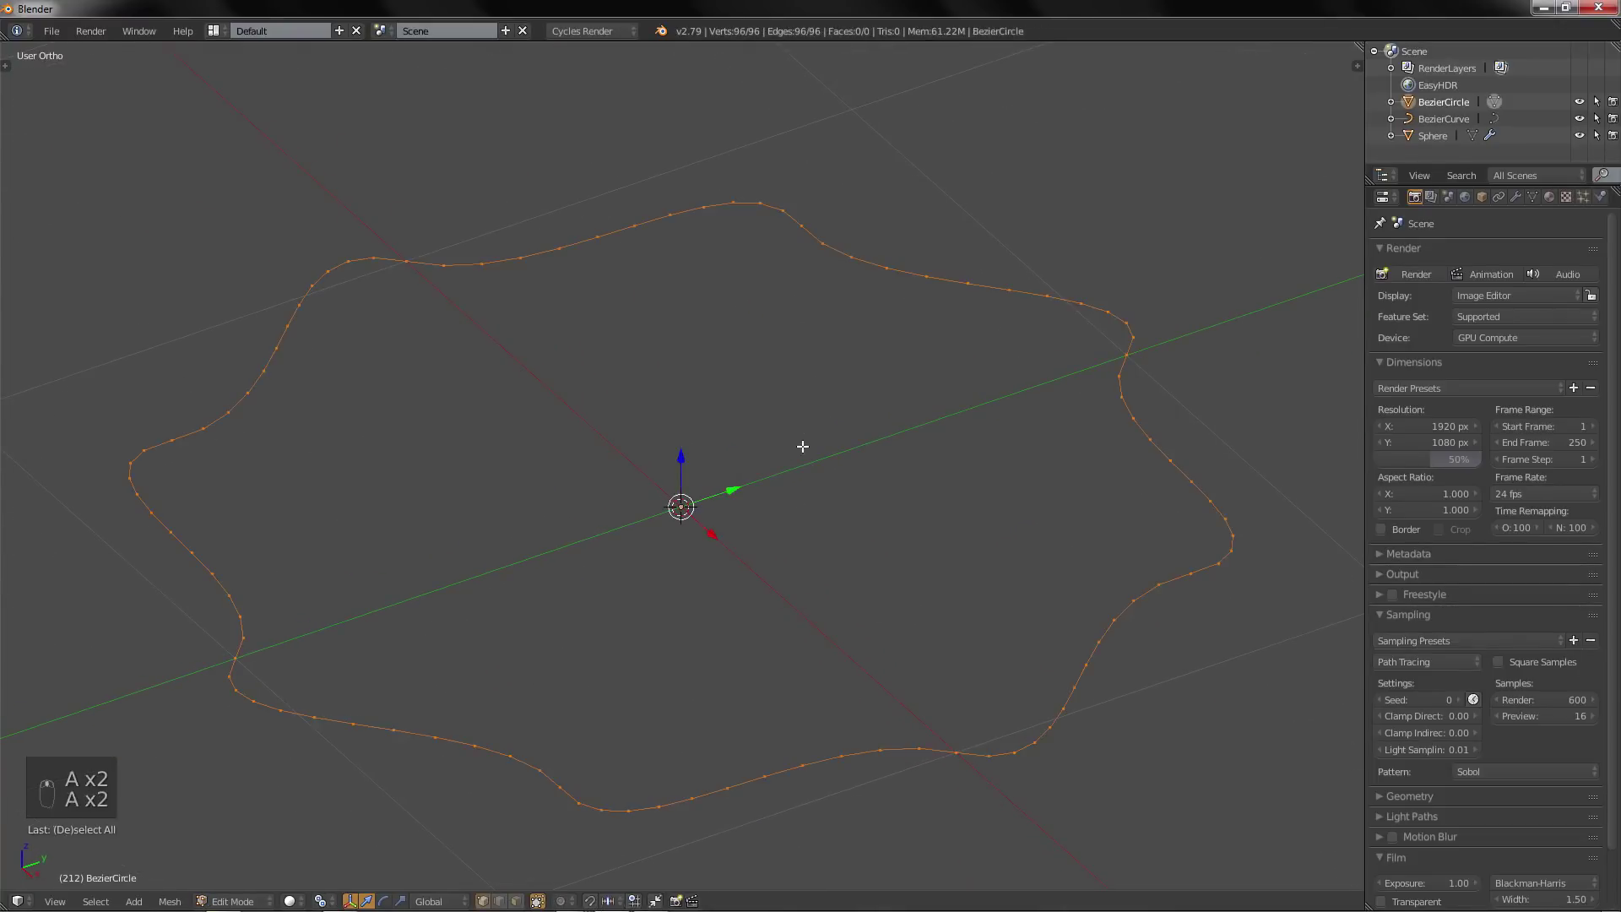
{"action": "middle_click_drag", "start_coordinate": [921, 455], "coordinate": [959, 432], "text": "shift"}
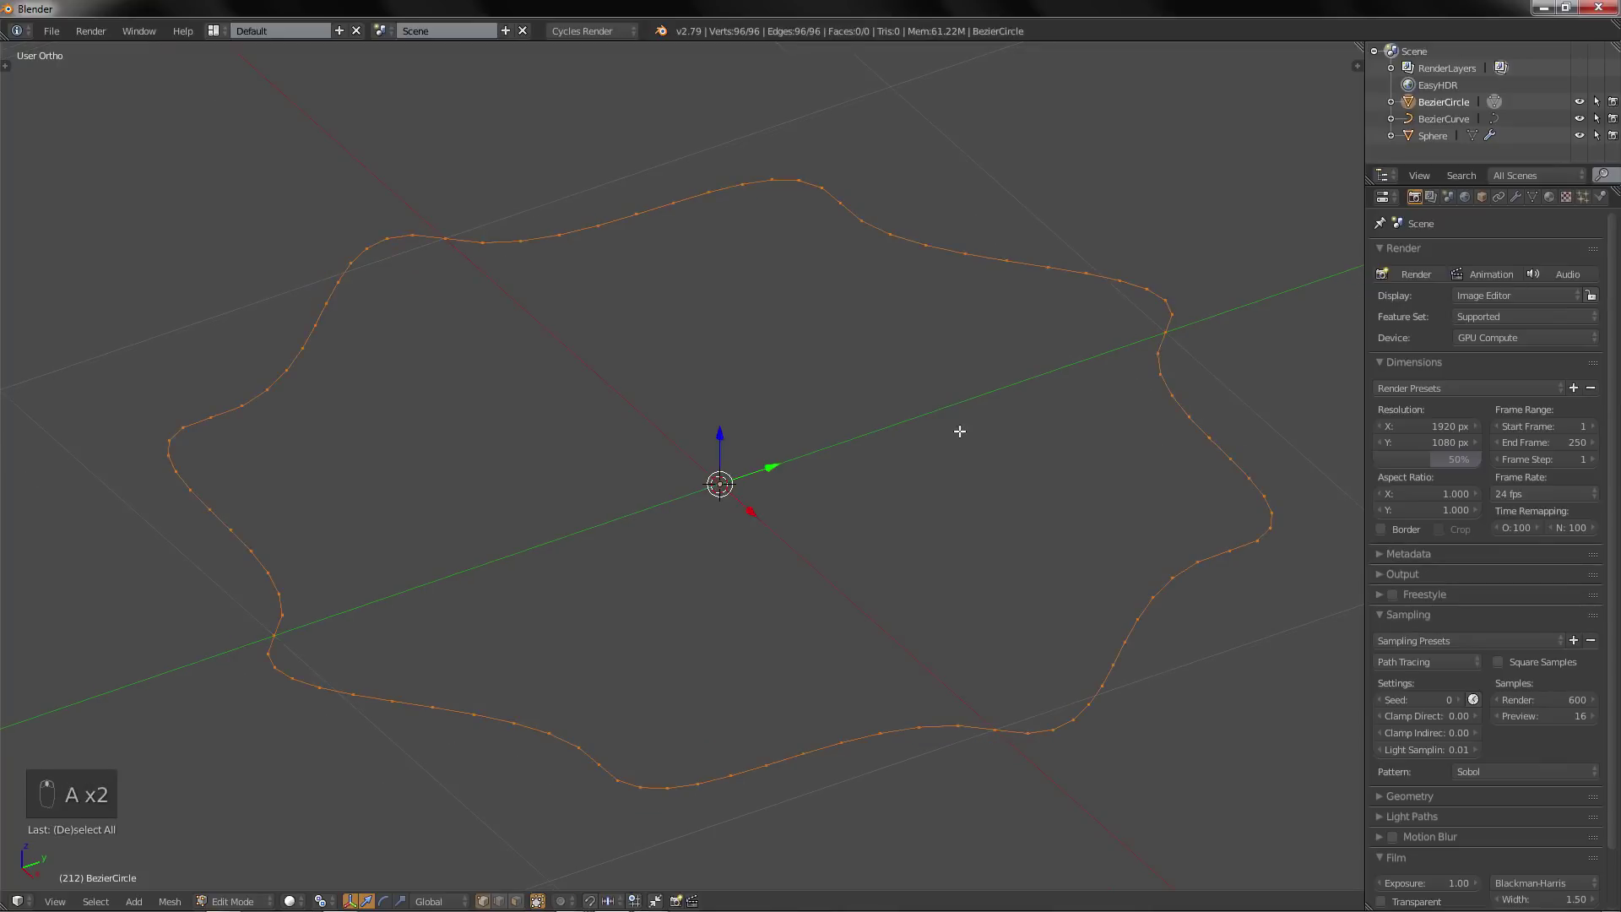
{"action": "key", "text": "e"}
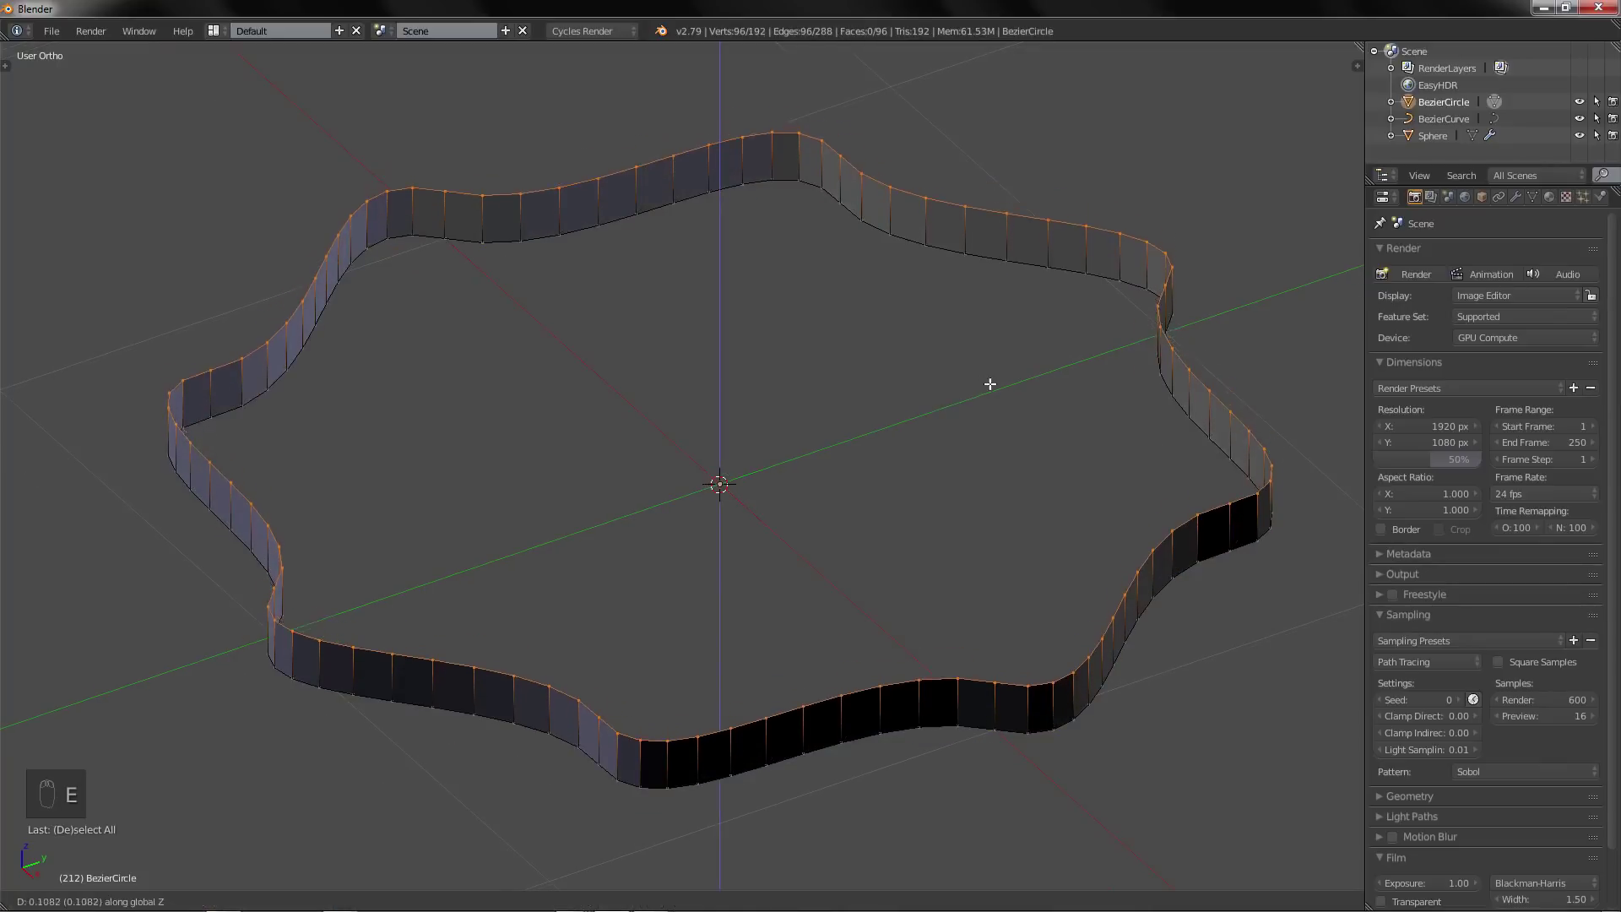
{"action": "left_click", "coordinate": [962, 331]}
{"action": "mouse_move", "coordinate": [962, 332]}
{"action": "middle_mouse_down"}
{"action": "mouse_move", "coordinate": [984, 387]}
{"action": "mouse_move", "coordinate": [941, 343]}
{"action": "middle_mouse_up"}
{"action": "key", "text": "e"}
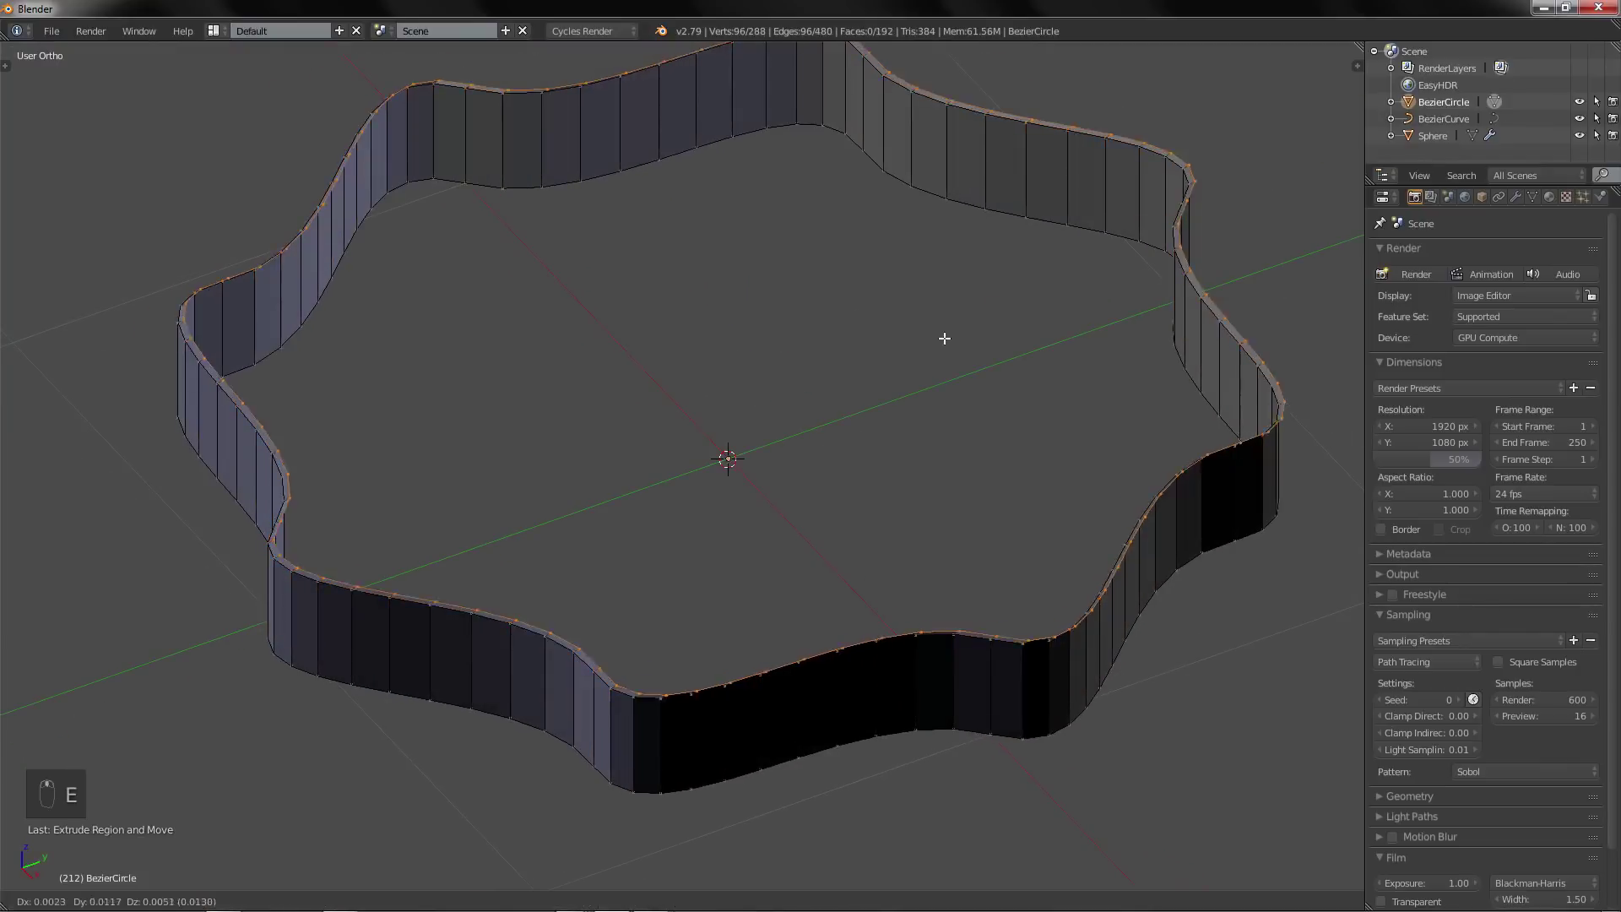
{"action": "key", "text": "s"}
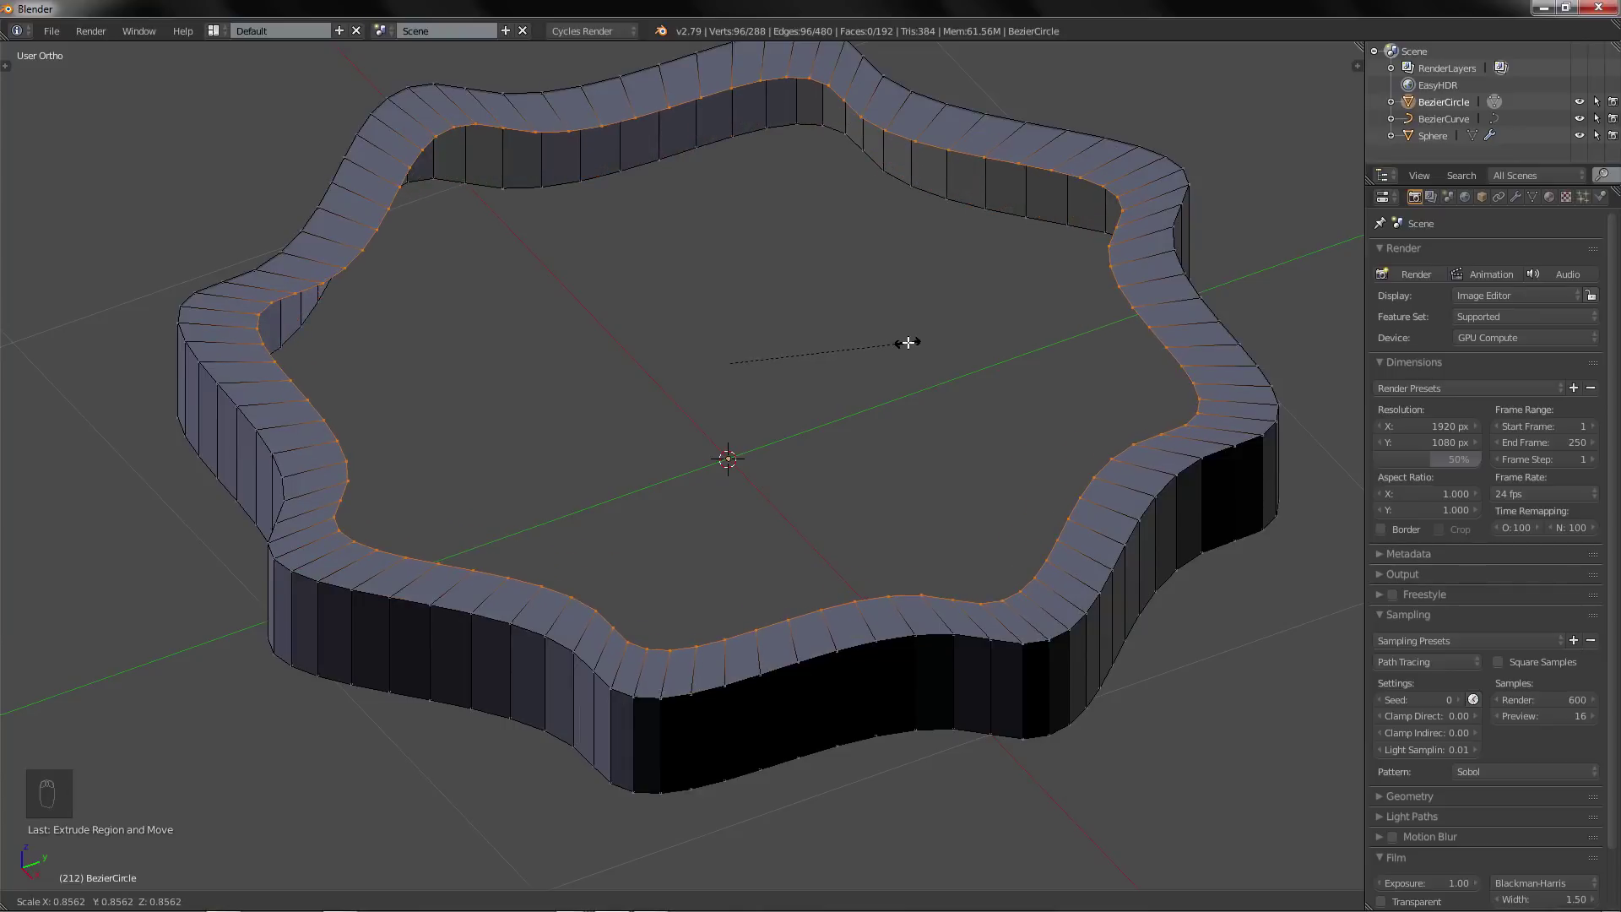
{"action": "key", "text": "Escape"}
{"action": "key", "text": "ctrl+z"}
{"action": "key", "text": "ctrl+z"}
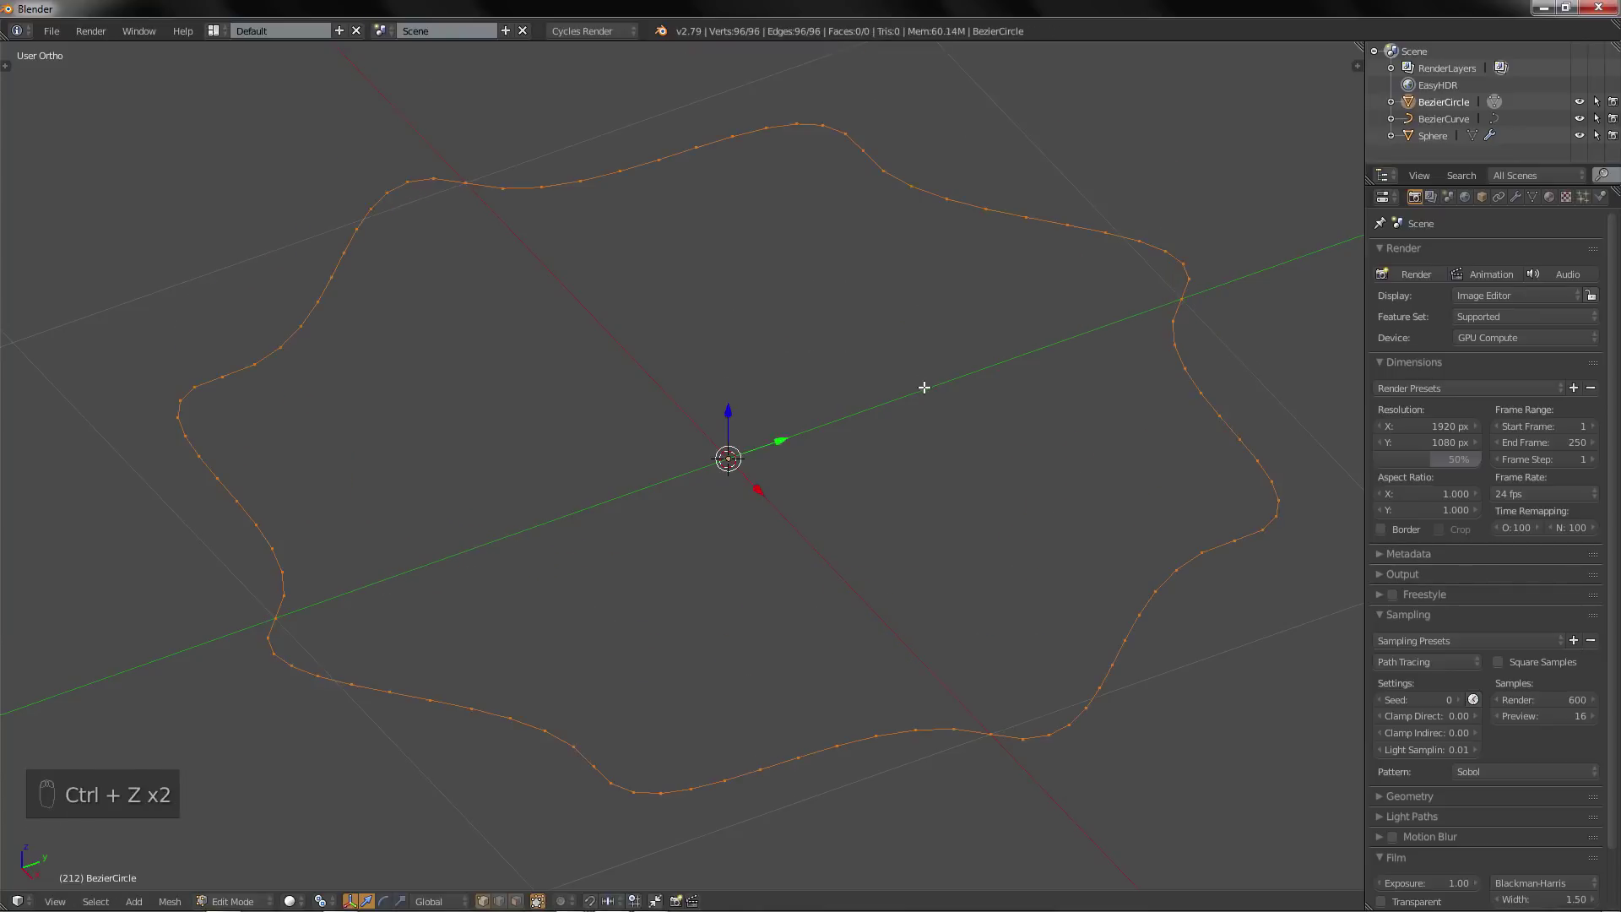
{"action": "key", "text": "ctrl+shift+z"}
Add the lower edge loop to the selection, then extrude the whole wall and scale it inward to slightly under 0.8
{"action": "middle_click_drag", "start_coordinate": [926, 383], "coordinate": [920, 282]}
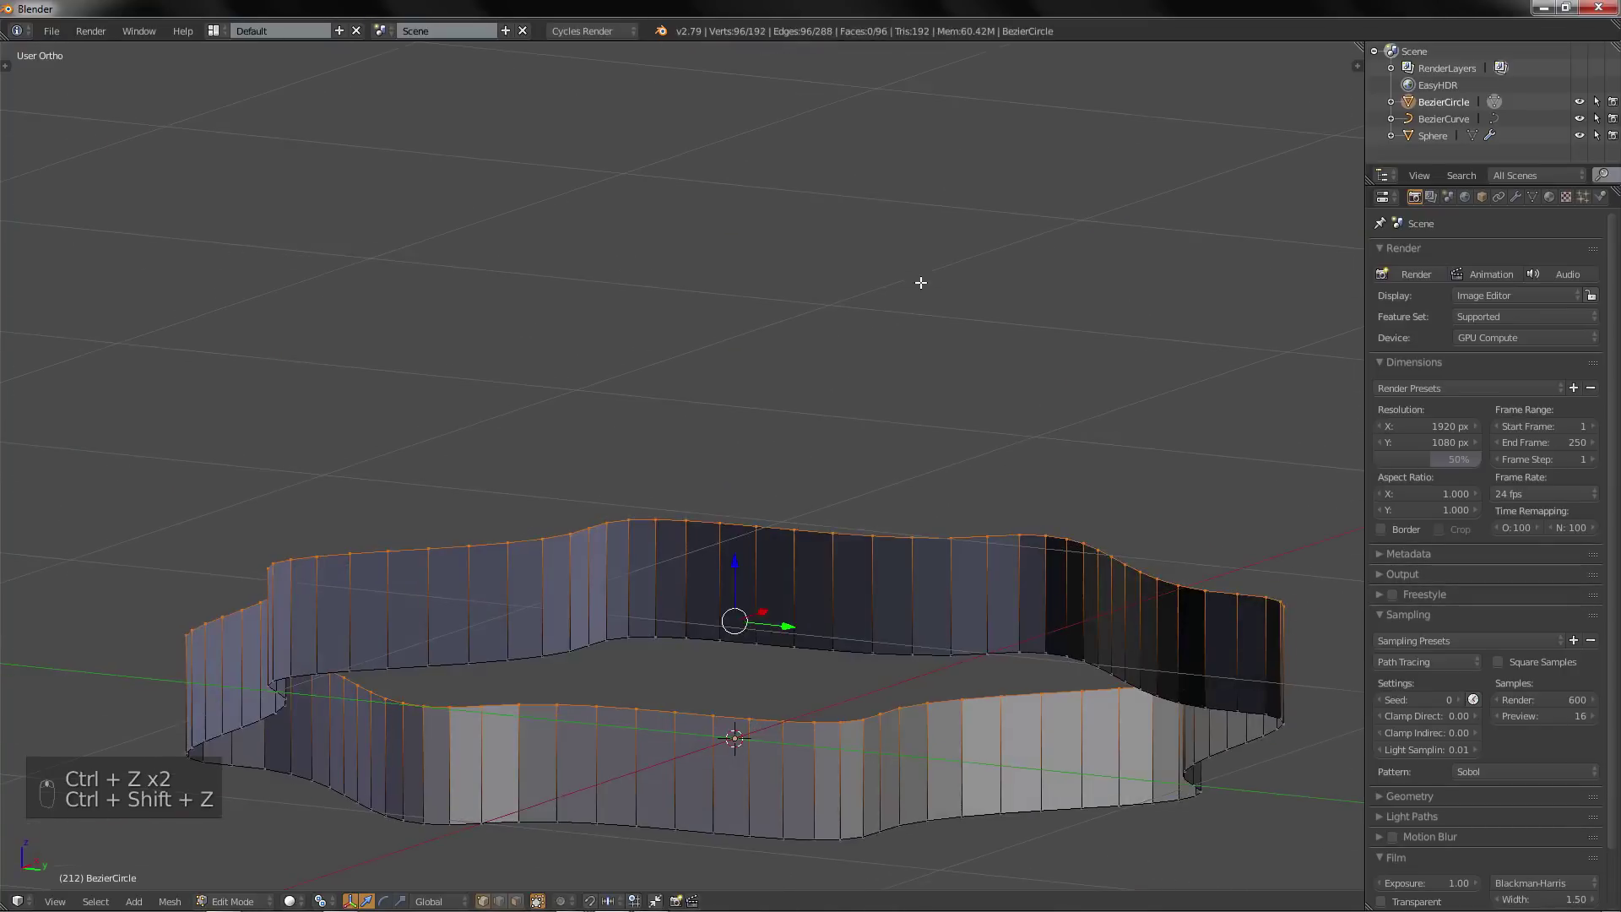
{"action": "right_click", "coordinate": [778, 643], "text": "alt+shift"}
{"action": "middle_click_drag", "start_coordinate": [788, 628], "coordinate": [795, 677]}
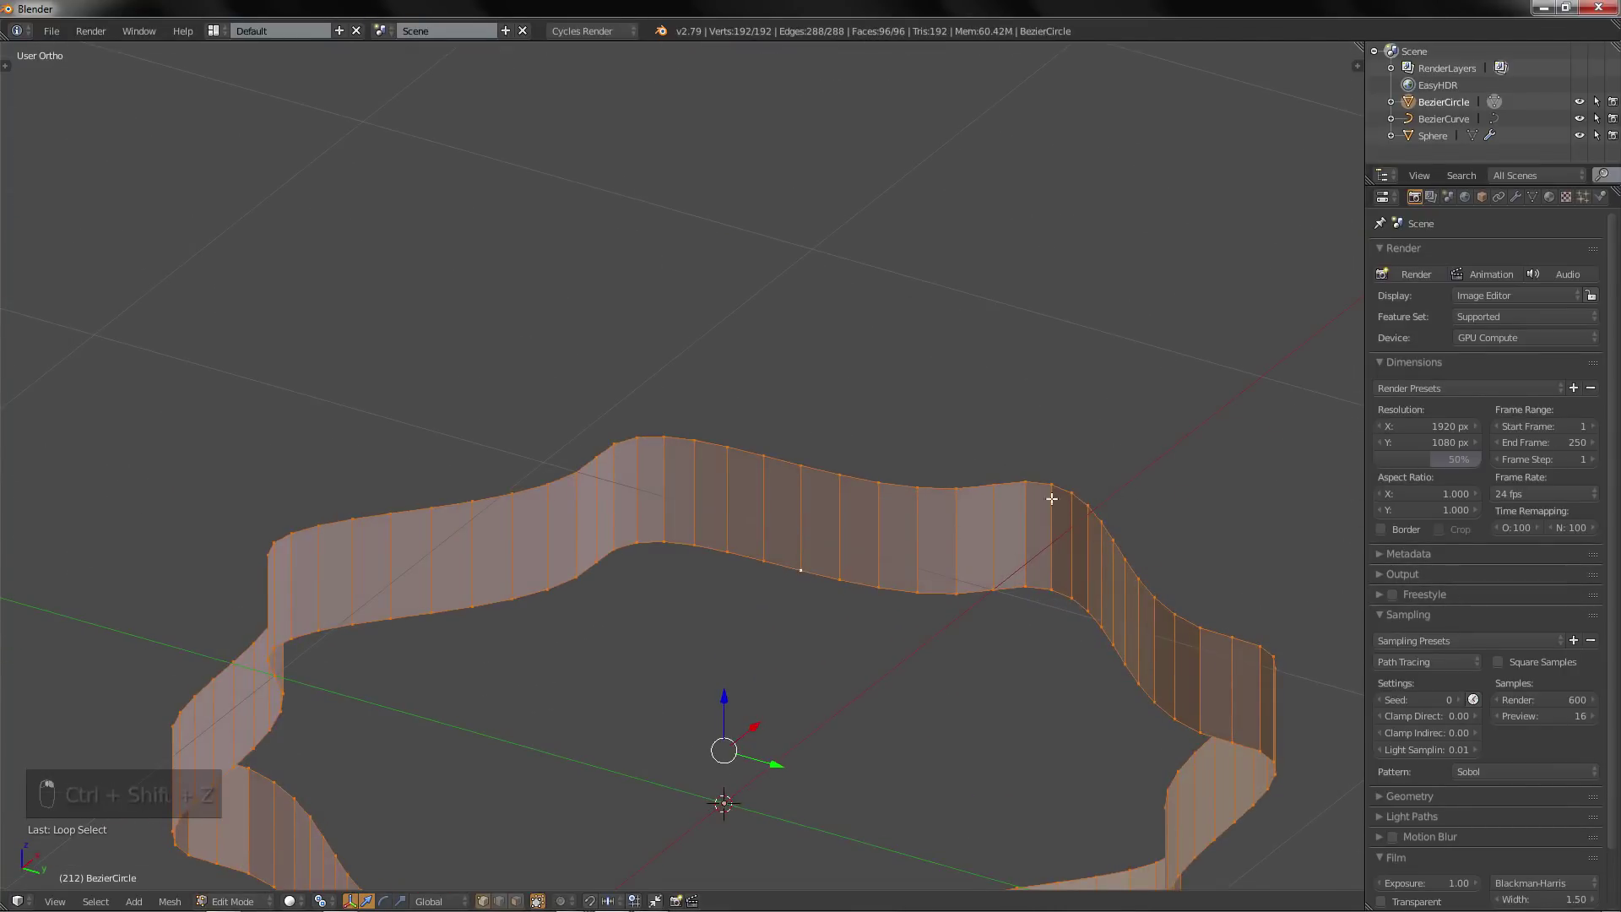
{"action": "middle_click_drag", "start_coordinate": [1052, 499], "coordinate": [1048, 450]}
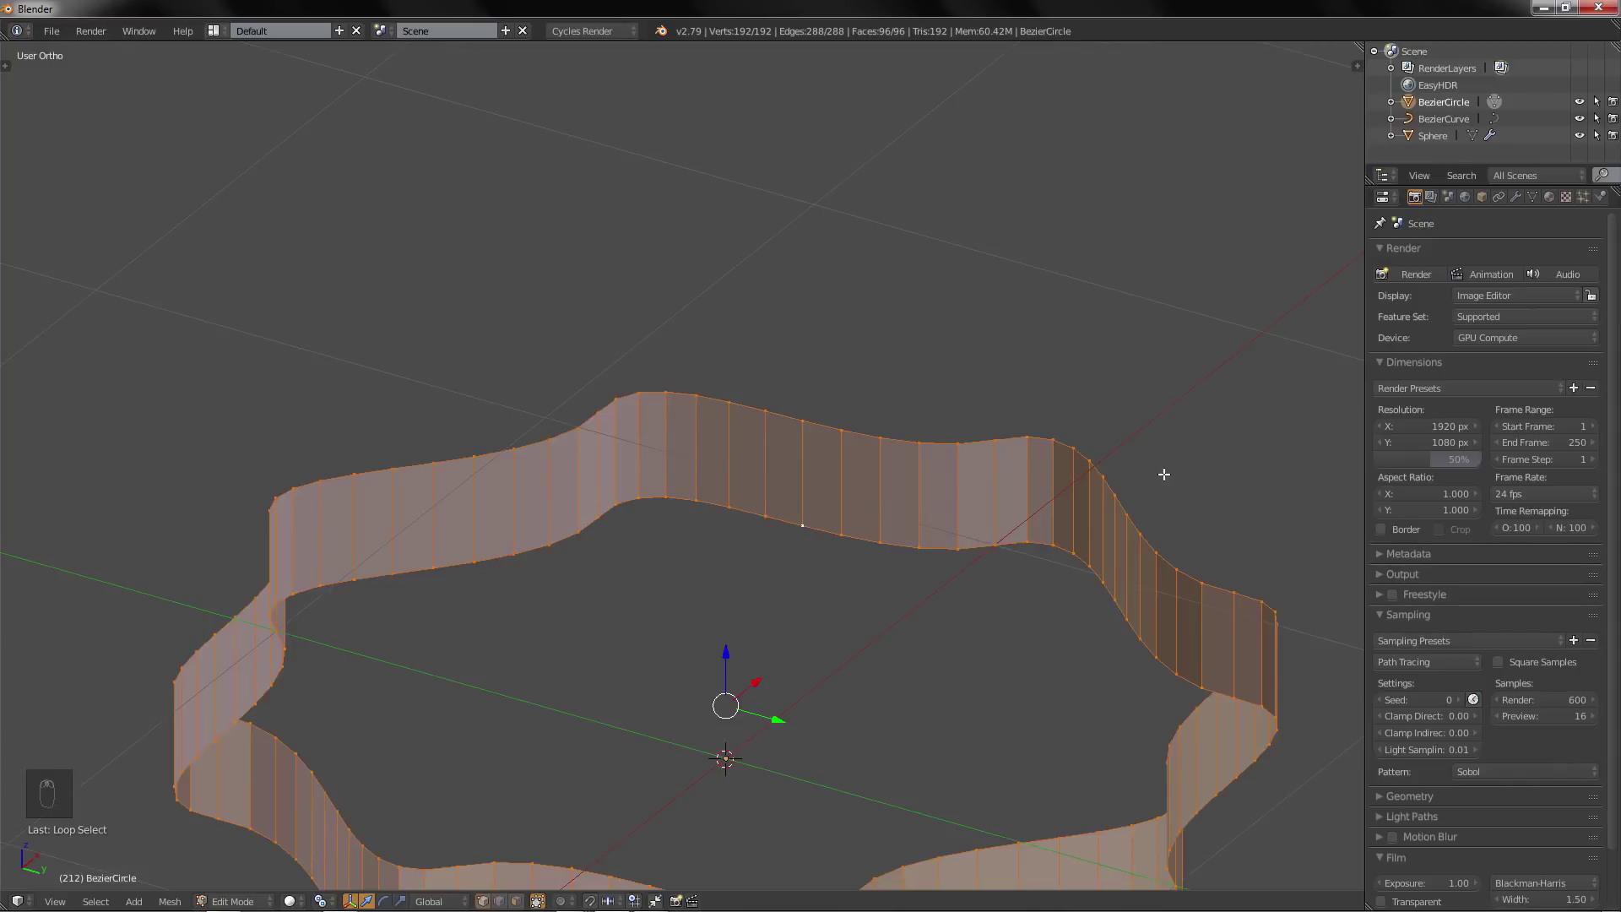
{"action": "key", "text": "e"}
{"action": "key", "text": "s"}
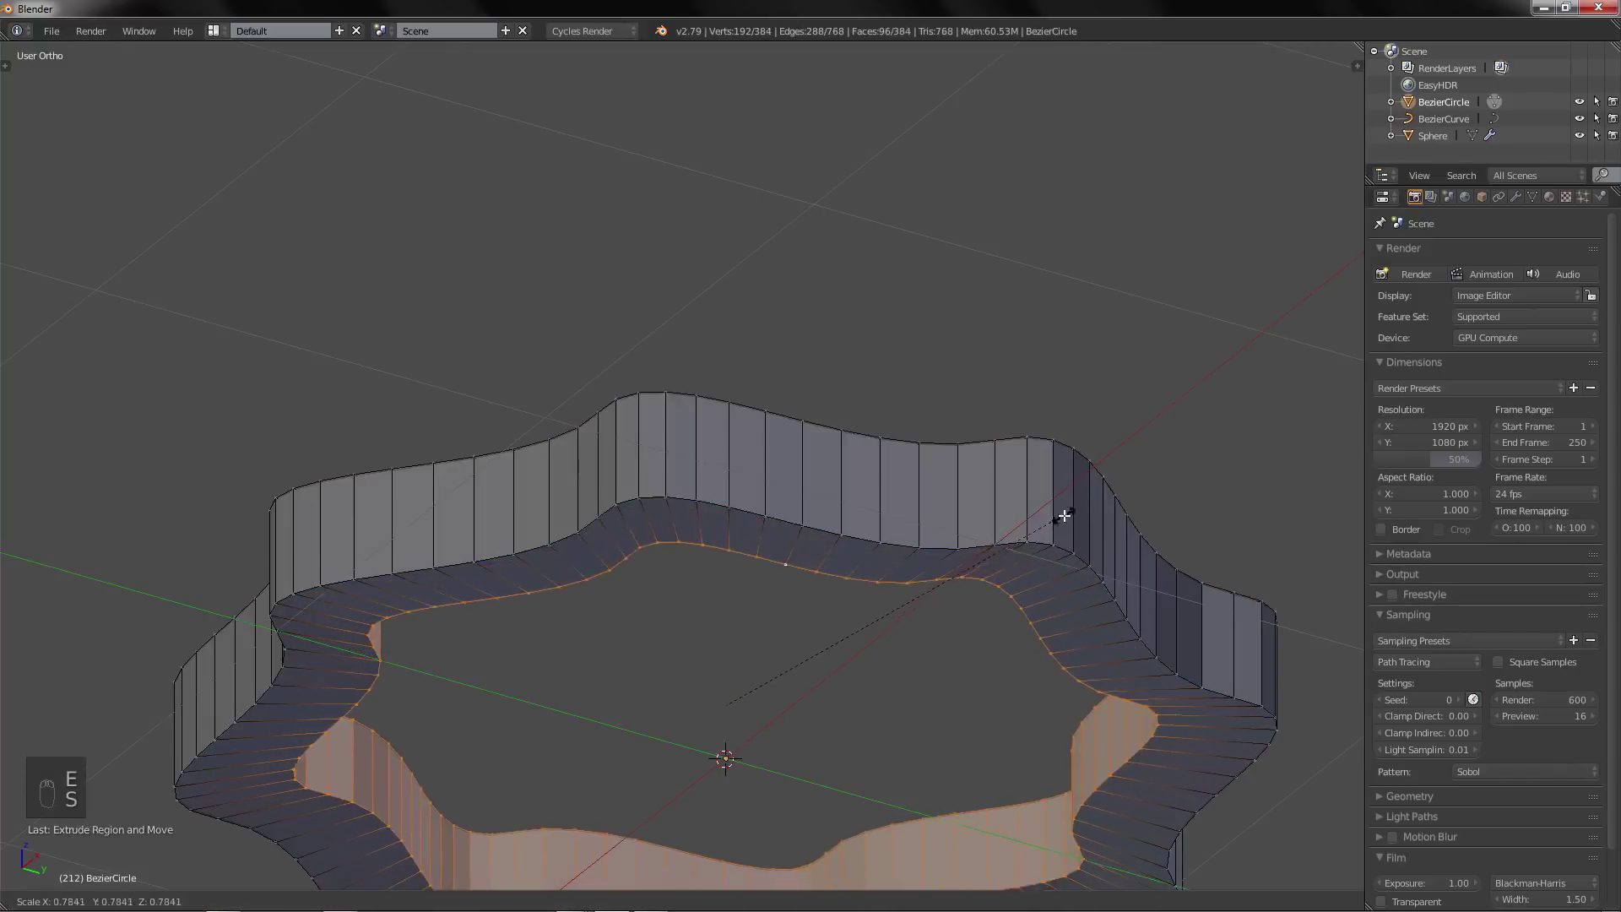
{"action": "left_click", "coordinate": [1050, 528]}
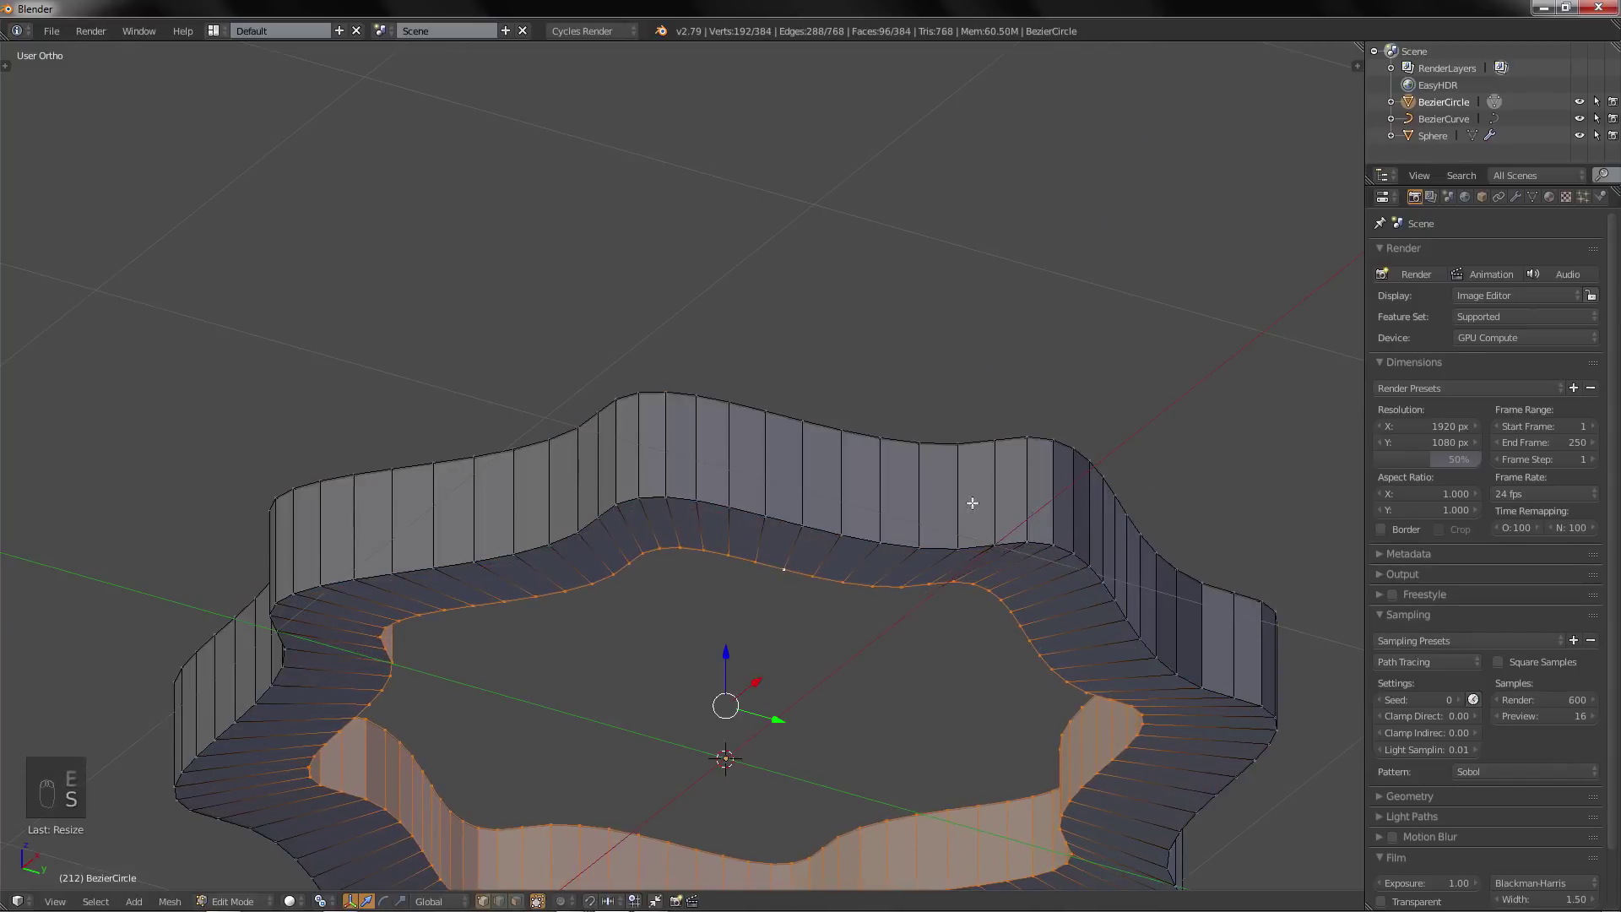
{"action": "middle_click_drag", "start_coordinate": [970, 499], "coordinate": [779, 634]}
{"action": "scroll", "coordinate": [662, 416], "scroll_direction": "up", "scroll_amount": 4}
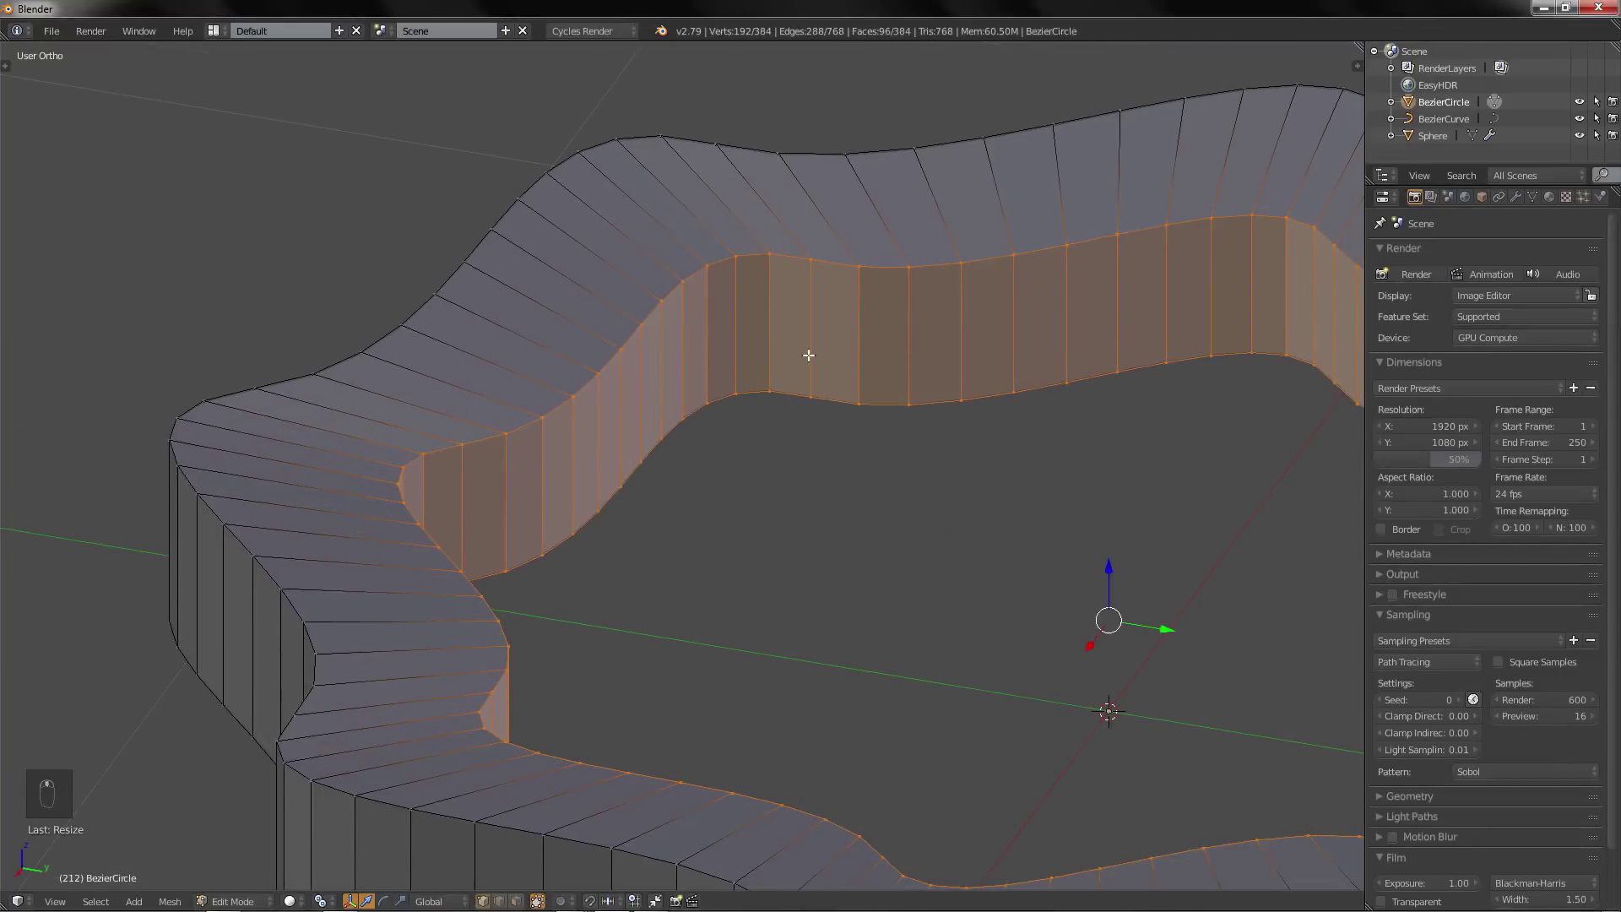
Delete the selected faces that form the ring's inner wall, keeping the upper and lower rims
{"action": "key", "text": "Delete"}
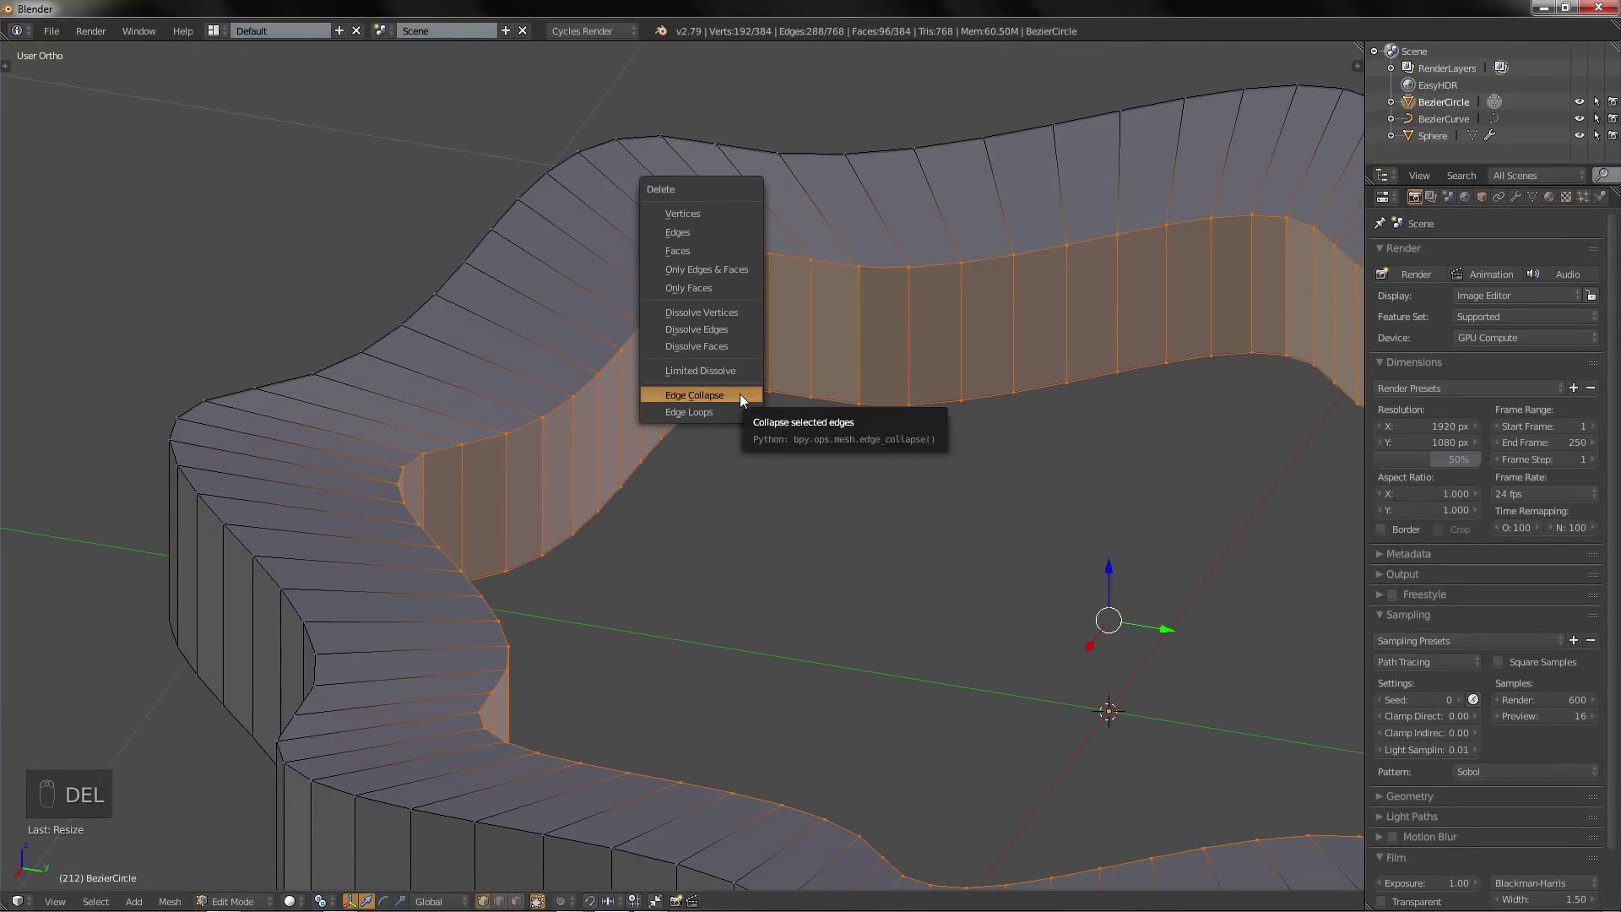
{"action": "key", "text": "Up"}
{"action": "key", "text": "Up"}
{"action": "key", "text": "Up"}
{"action": "key", "text": "Up"}
{"action": "key", "text": "Return"}
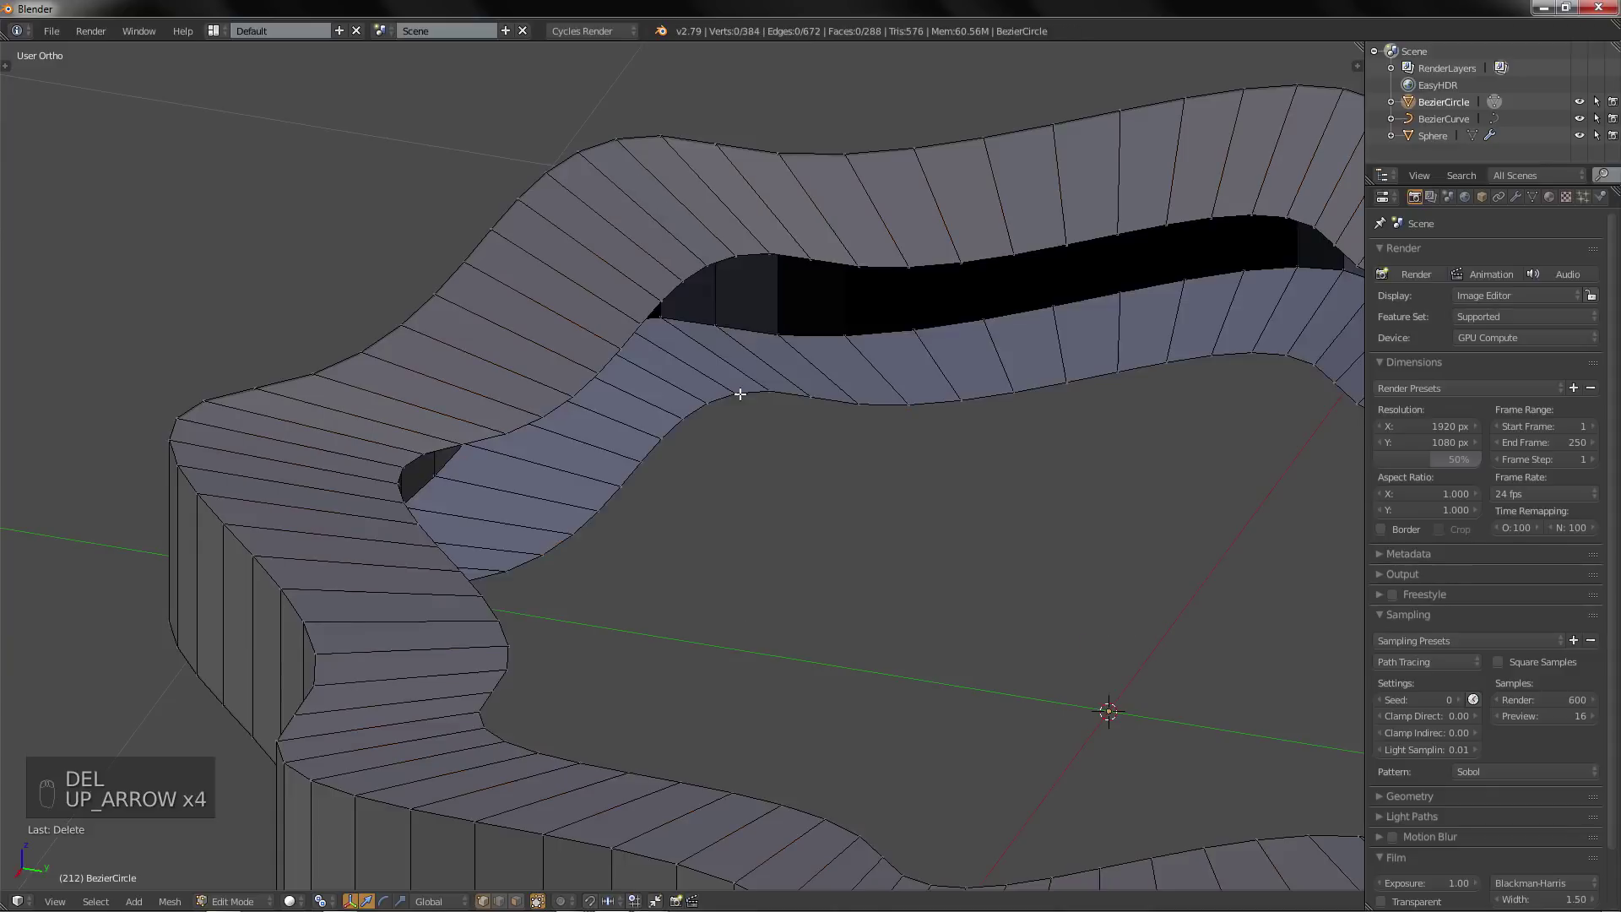
Select the upper rim's inner edge loop and extrude it slightly upward along global Z into a short lip
{"action": "scroll", "coordinate": [748, 394], "scroll_direction": "down", "scroll_amount": 2}
{"action": "middle_click_drag", "start_coordinate": [748, 394], "coordinate": [786, 395]}
{"action": "middle_click_drag", "start_coordinate": [787, 396], "coordinate": [691, 302], "text": "shift"}
{"action": "scroll", "coordinate": [695, 445], "scroll_direction": "up", "scroll_amount": 2}
{"action": "scroll", "coordinate": [695, 446], "scroll_direction": "down", "scroll_amount": 2}
{"action": "right_click", "coordinate": [628, 279], "text": "alt"}
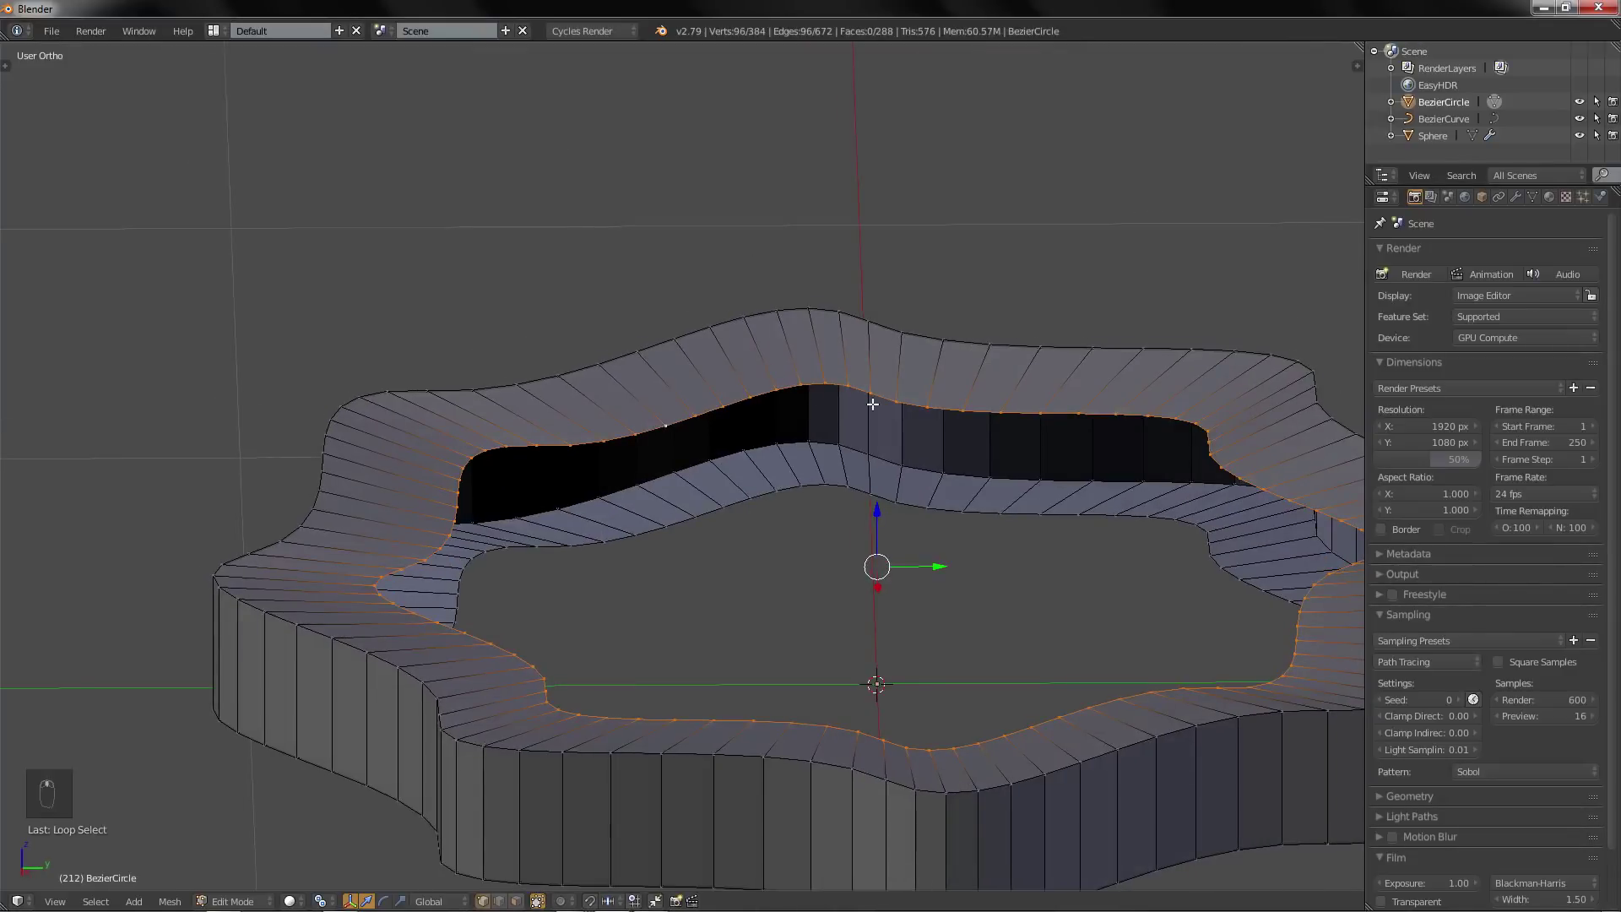
{"action": "key", "text": "e"}
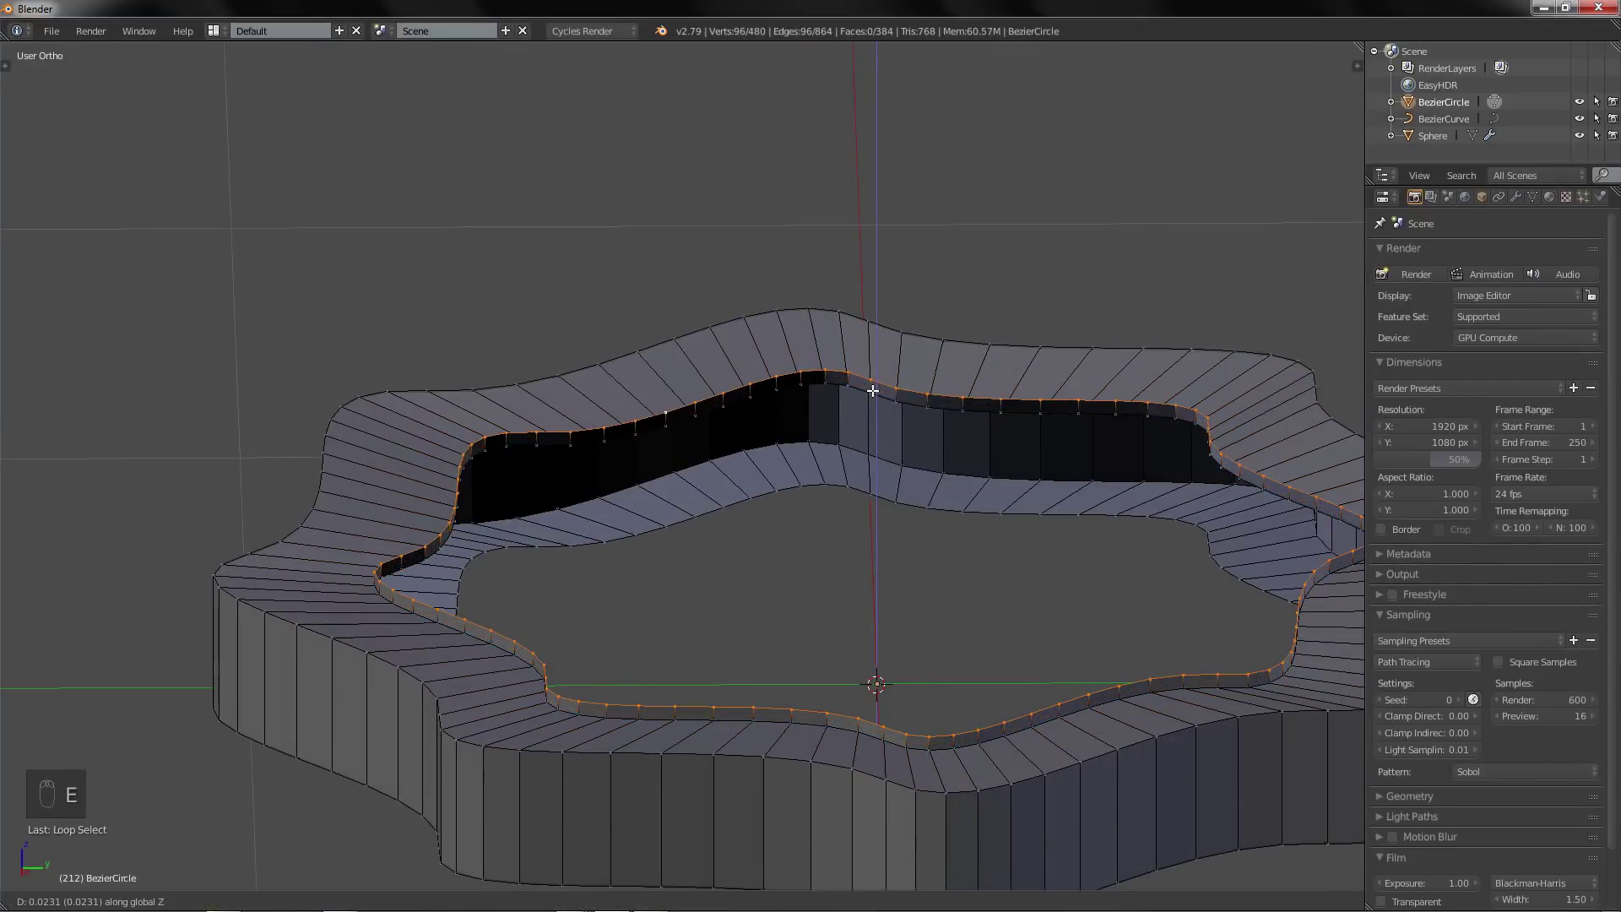
{"action": "type", "text": "0"}
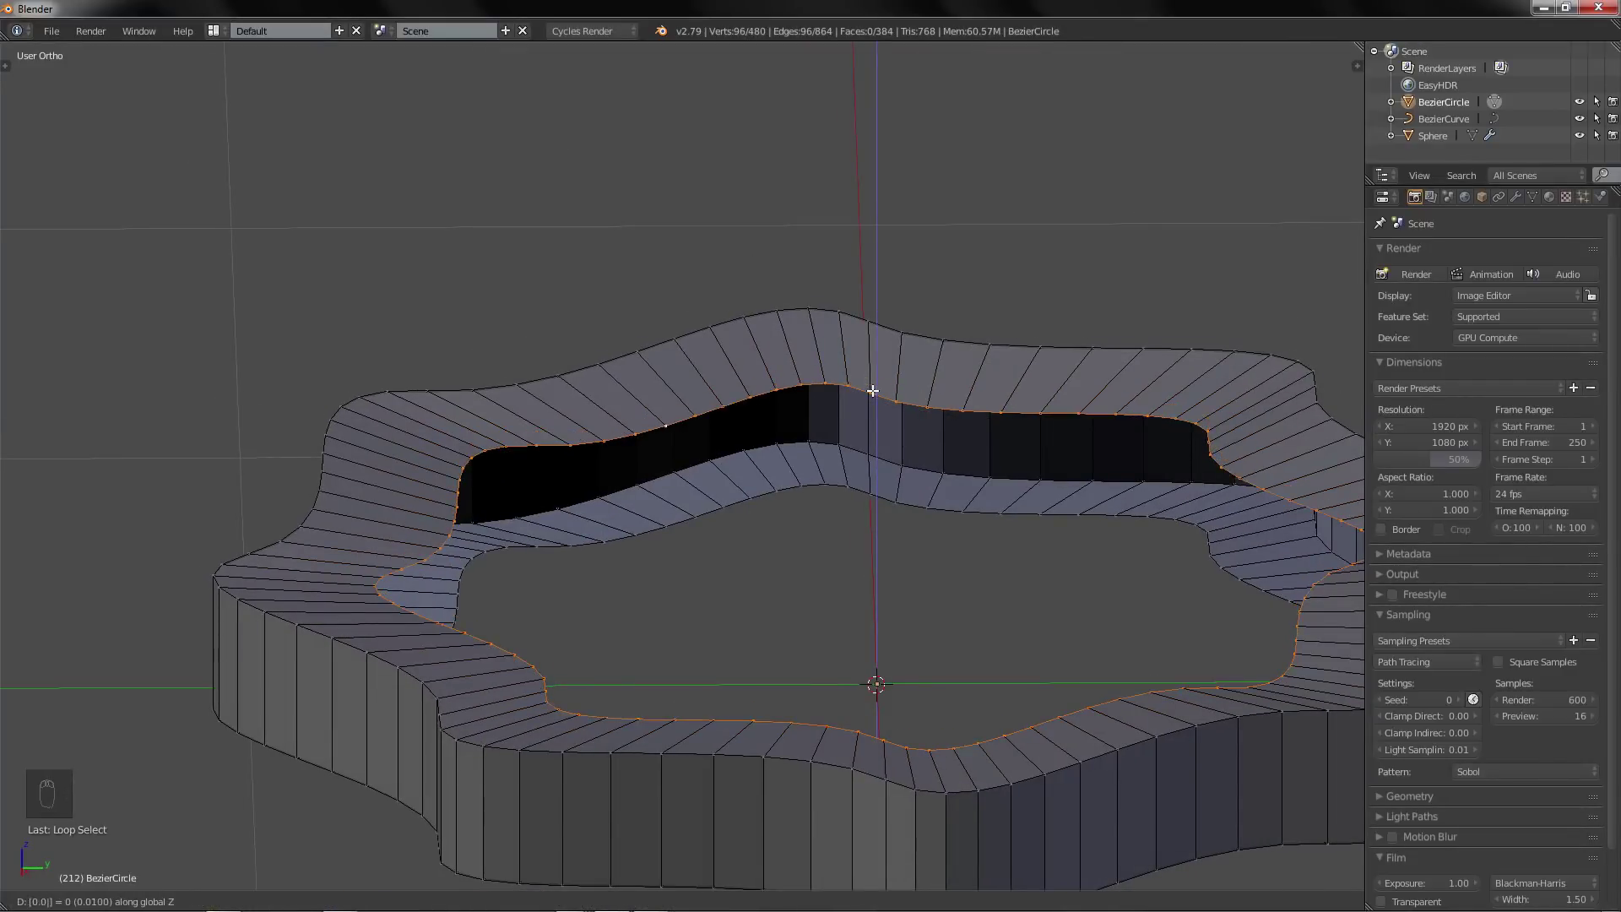
{"action": "key", "text": "Return"}
Select the lower rim's inner edge loop, extrude it 0.05 downward along global Z, and clear the selection
{"action": "middle_click_drag", "start_coordinate": [873, 390], "coordinate": [752, 591]}
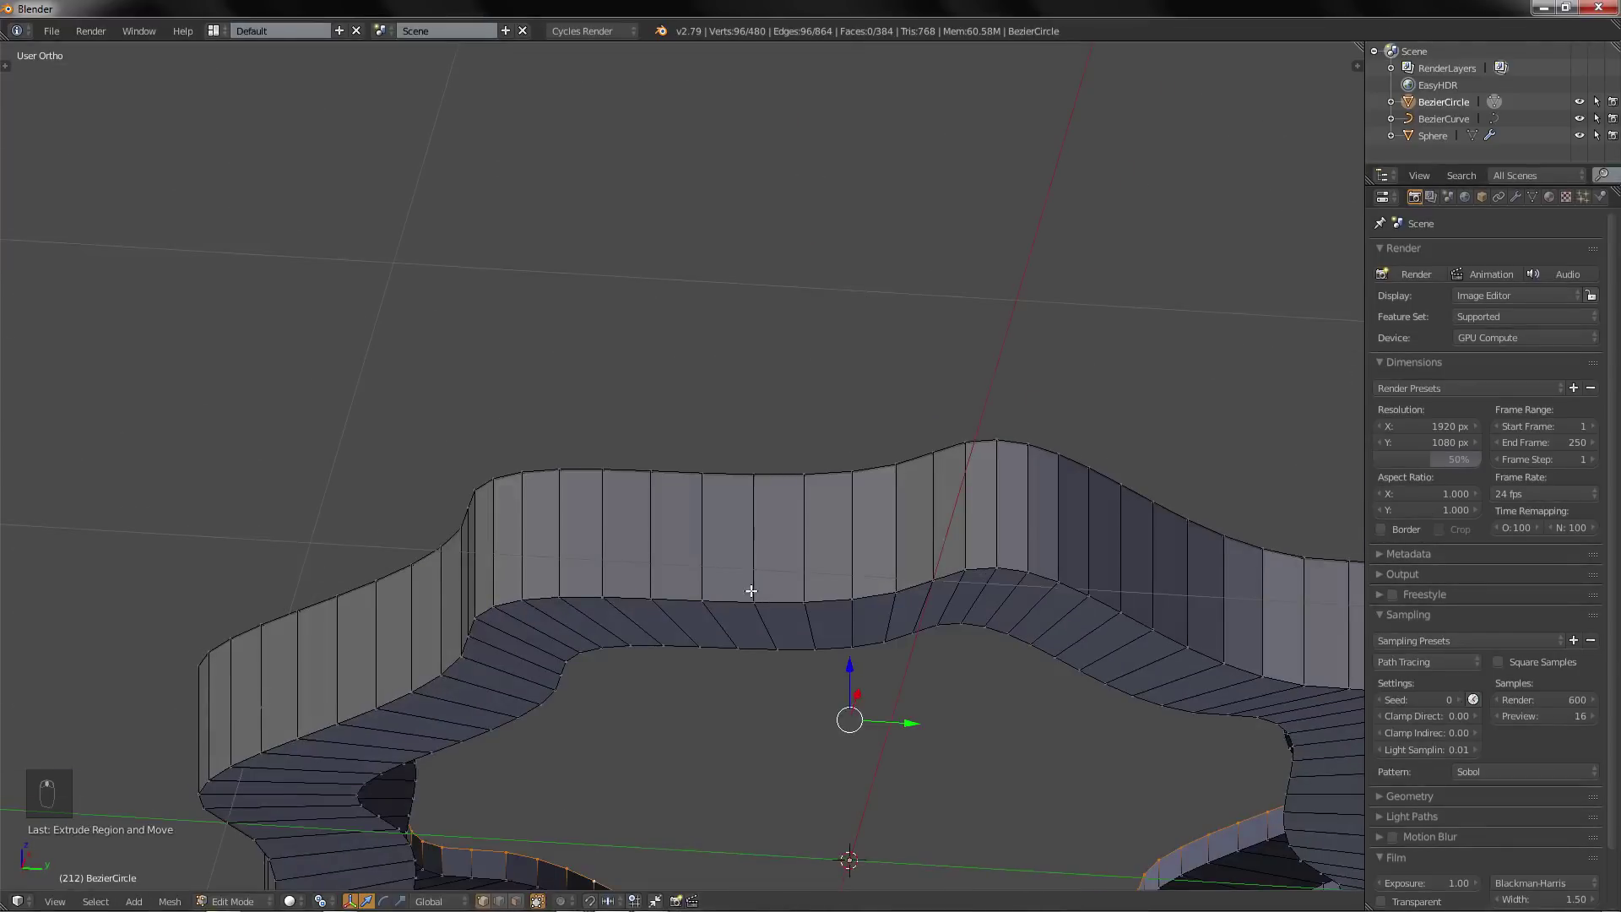
{"action": "right_click", "coordinate": [718, 650], "text": "alt"}
{"action": "key", "text": "e"}
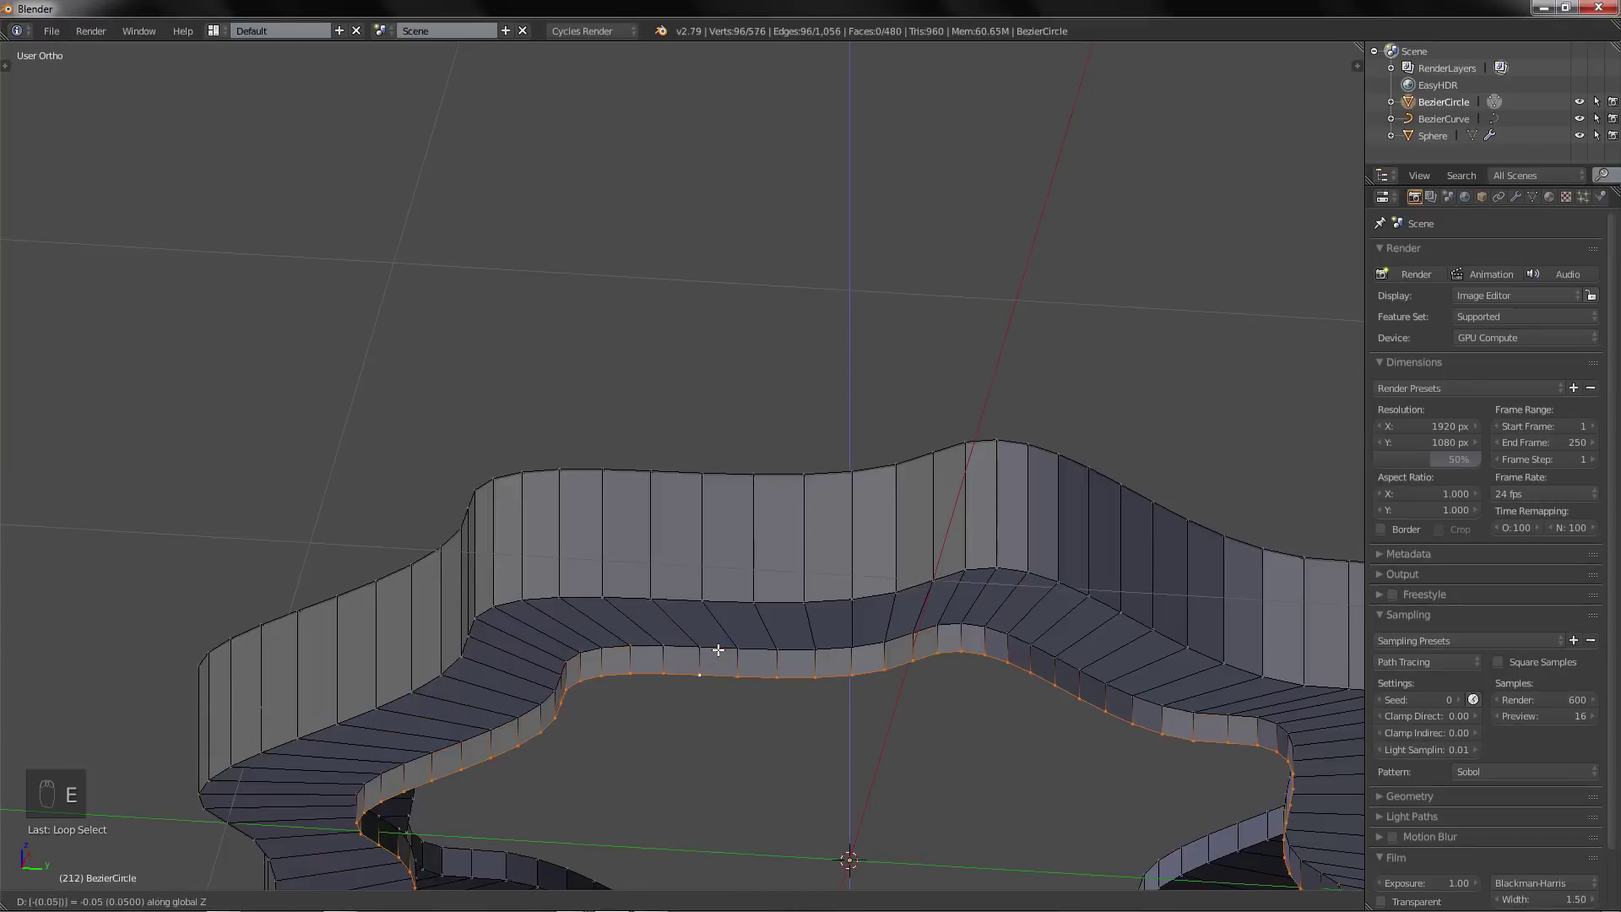
{"action": "key", "text": "Return"}
{"action": "middle_click_drag", "start_coordinate": [719, 649], "coordinate": [763, 736]}
{"action": "key", "text": "a"}
{"action": "scroll", "coordinate": [711, 686], "scroll_direction": "down", "scroll_amount": 1}
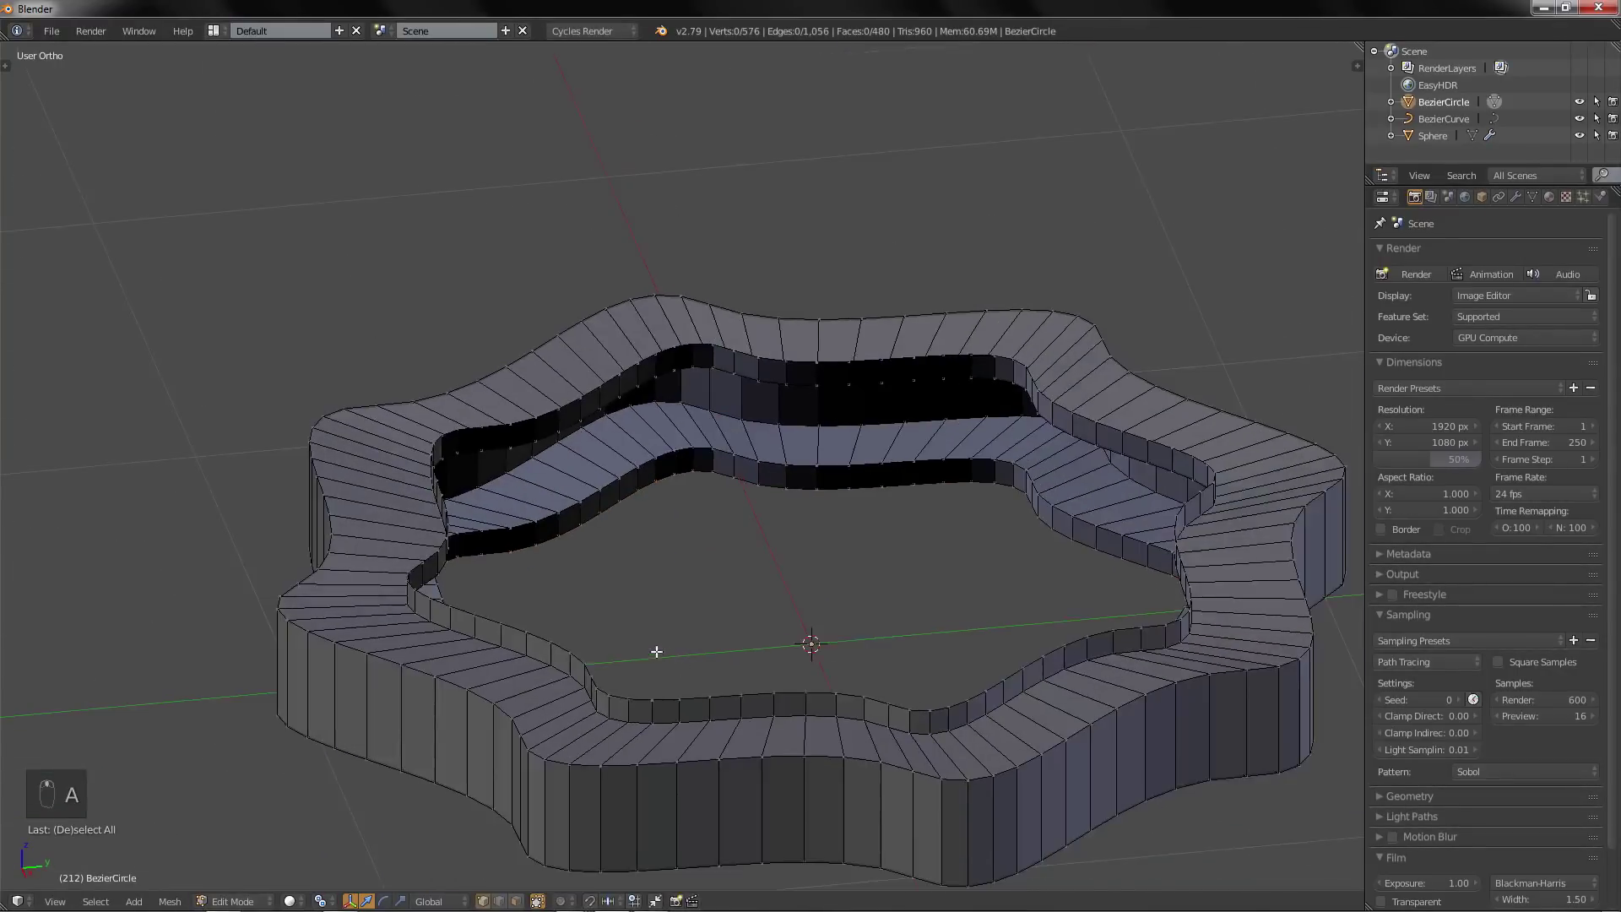
{"action": "mouse_move", "coordinate": [656, 646]}
{"action": "middle_mouse_down"}
{"action": "mouse_move", "coordinate": [644, 593]}
{"action": "mouse_move", "coordinate": [661, 622]}
{"action": "middle_mouse_up"}
{"action": "right_click", "coordinate": [604, 744], "text": "alt"}
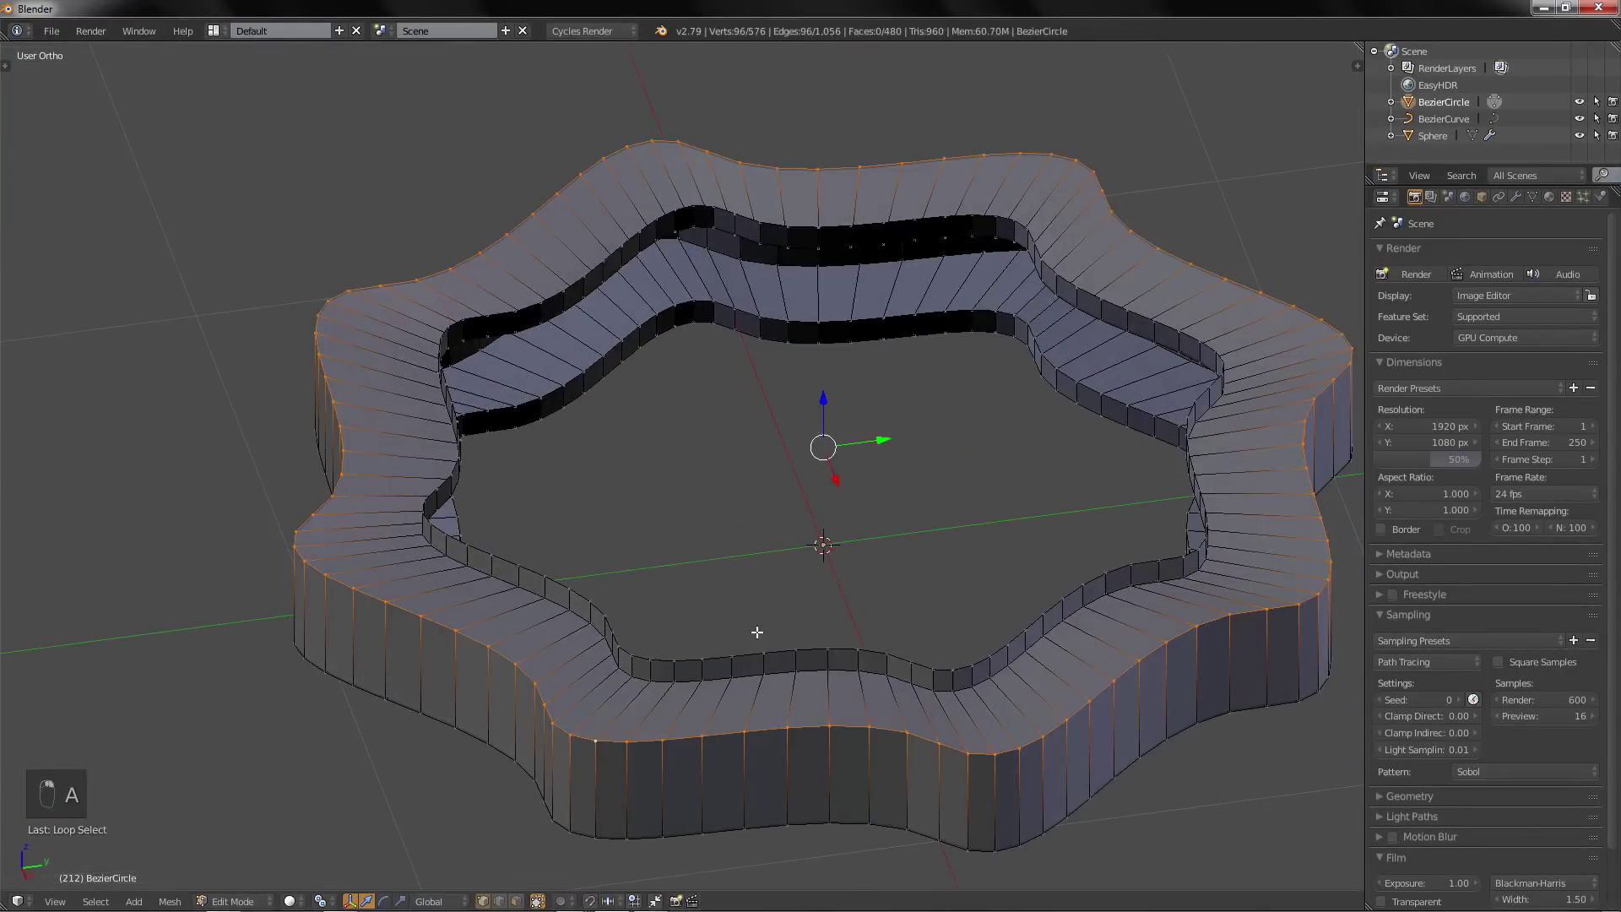
{"action": "key", "text": "ctrl+b"}
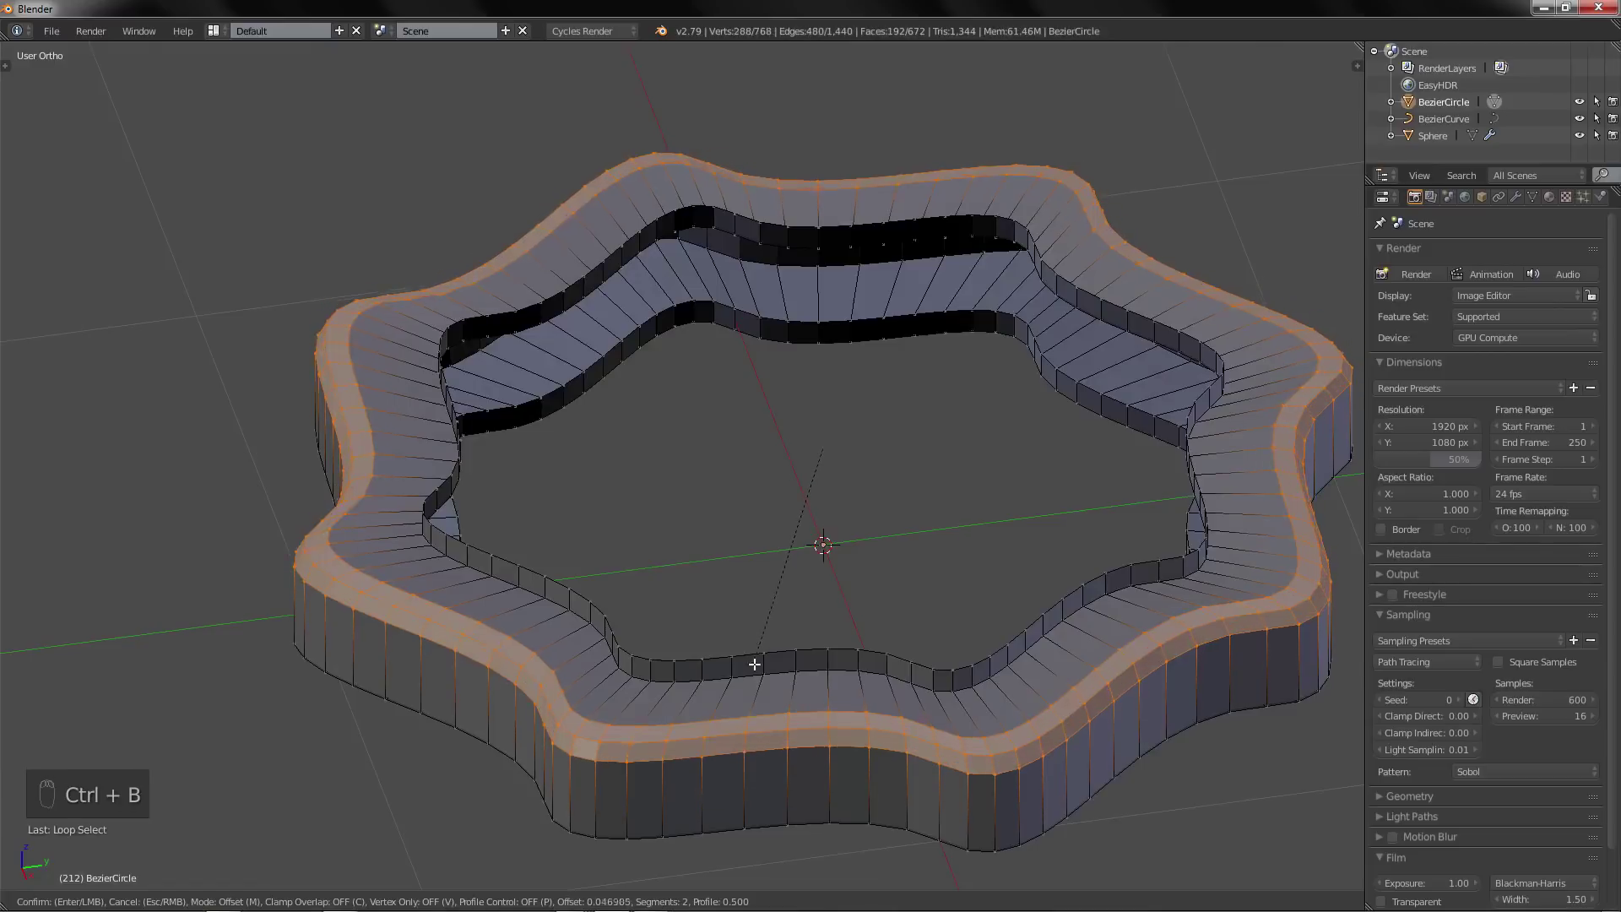
{"action": "right_click", "coordinate": [749, 672]}
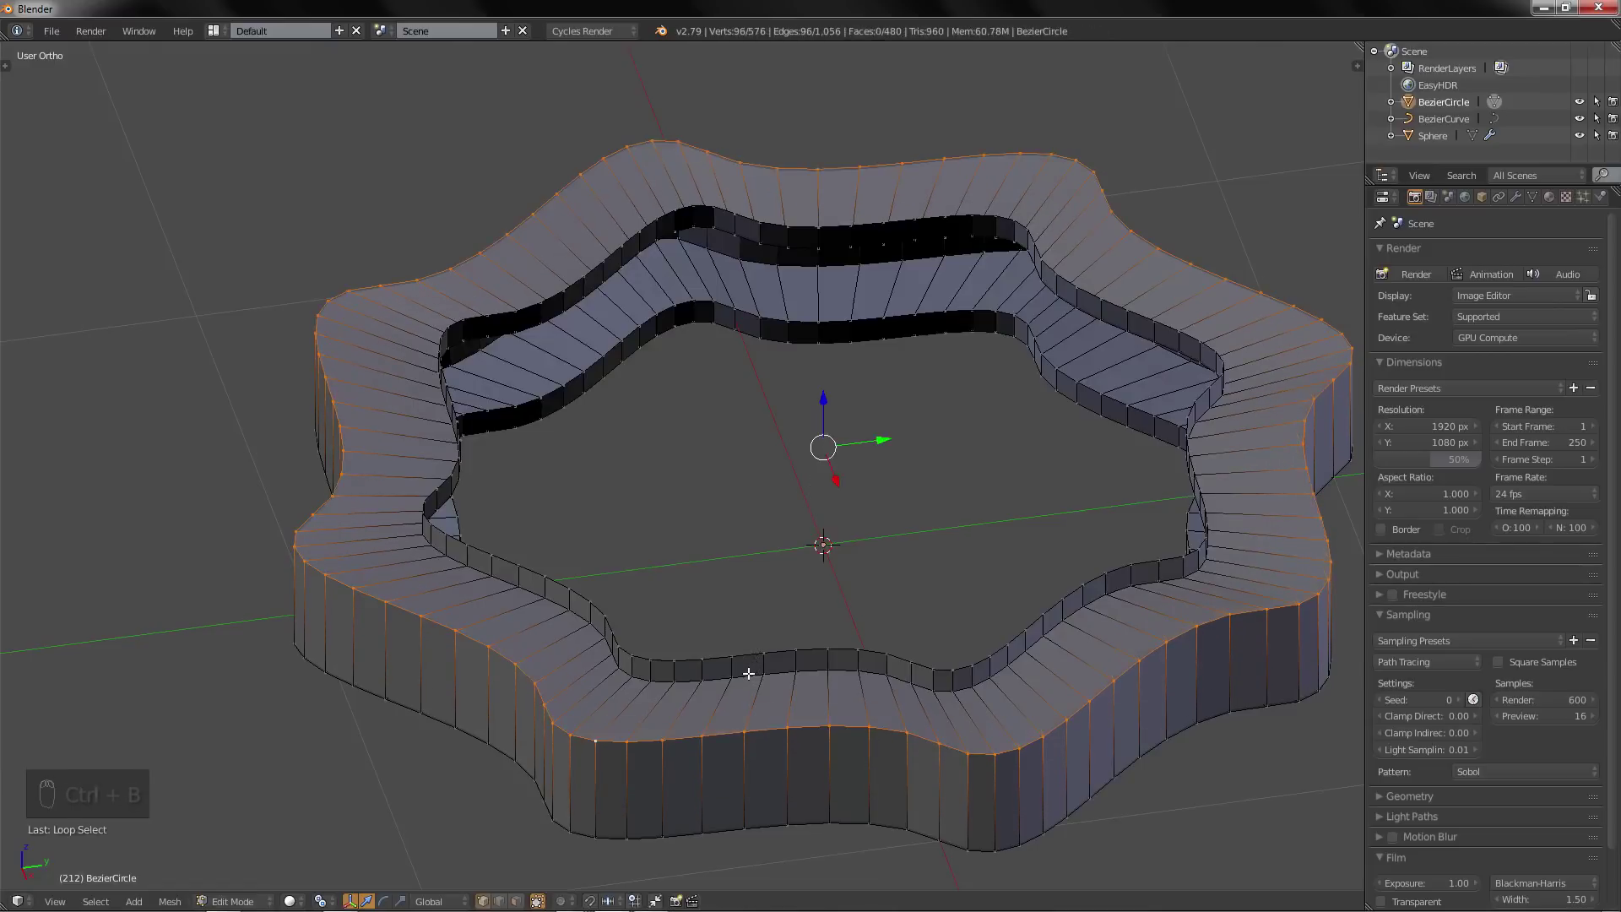
{"action": "key", "text": "ctrl+z"}
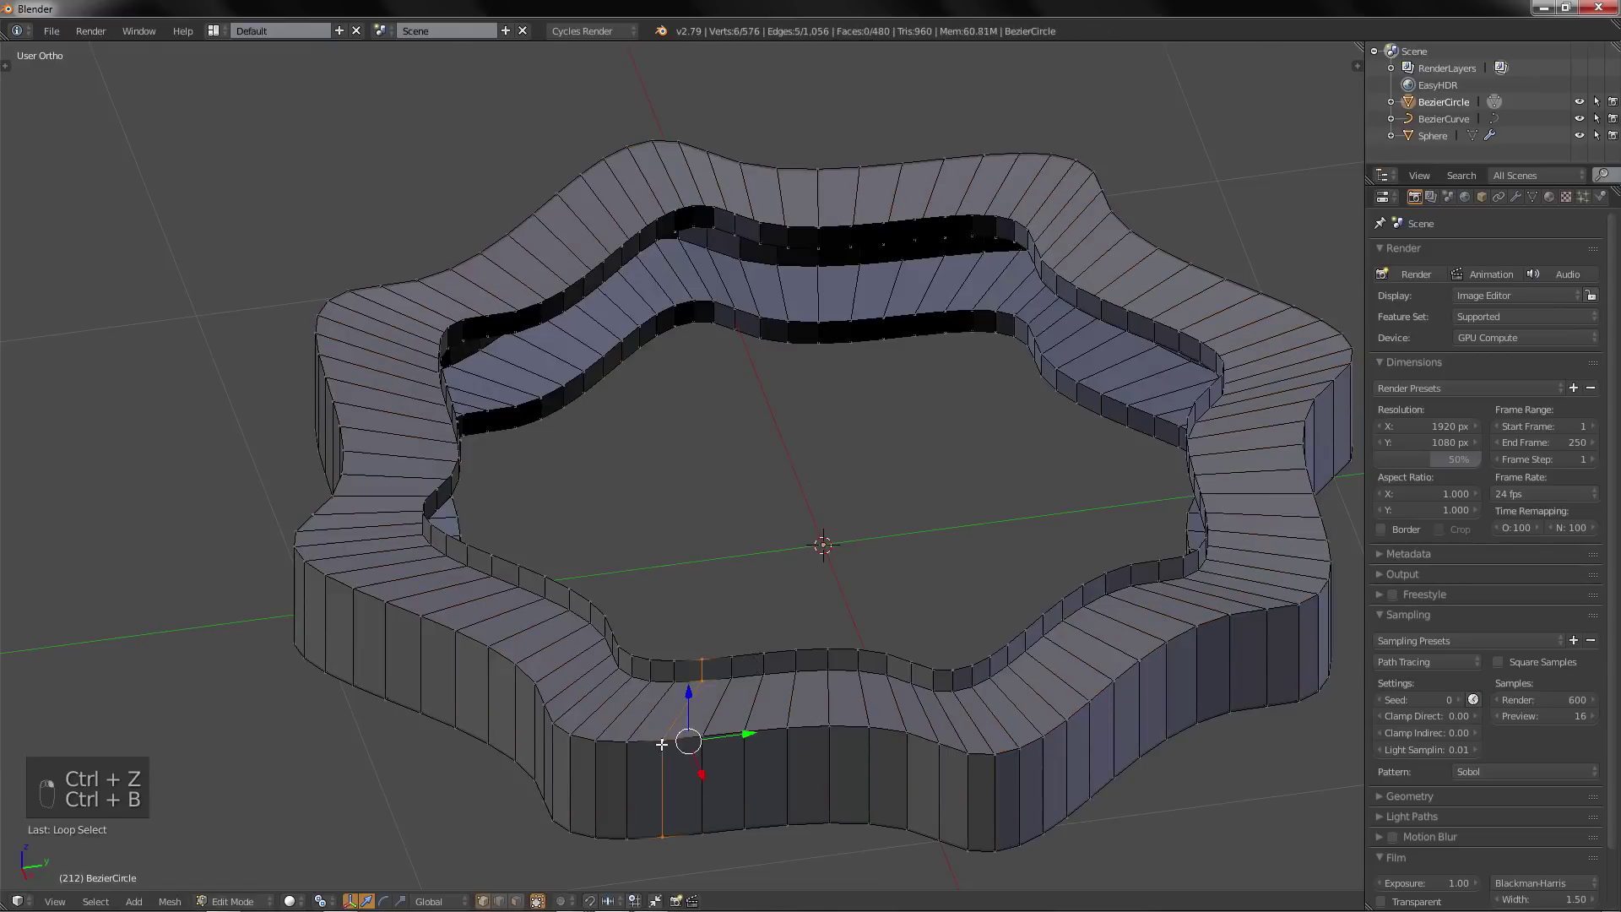
Bevel the ring's upper outer edge loop with 2 segments and an offset of about 0.05, and repeat the bevel on the lower outer loop
{"action": "left_click", "coordinate": [662, 741], "text": "alt"}
{"action": "key", "text": "ctrl+b"}
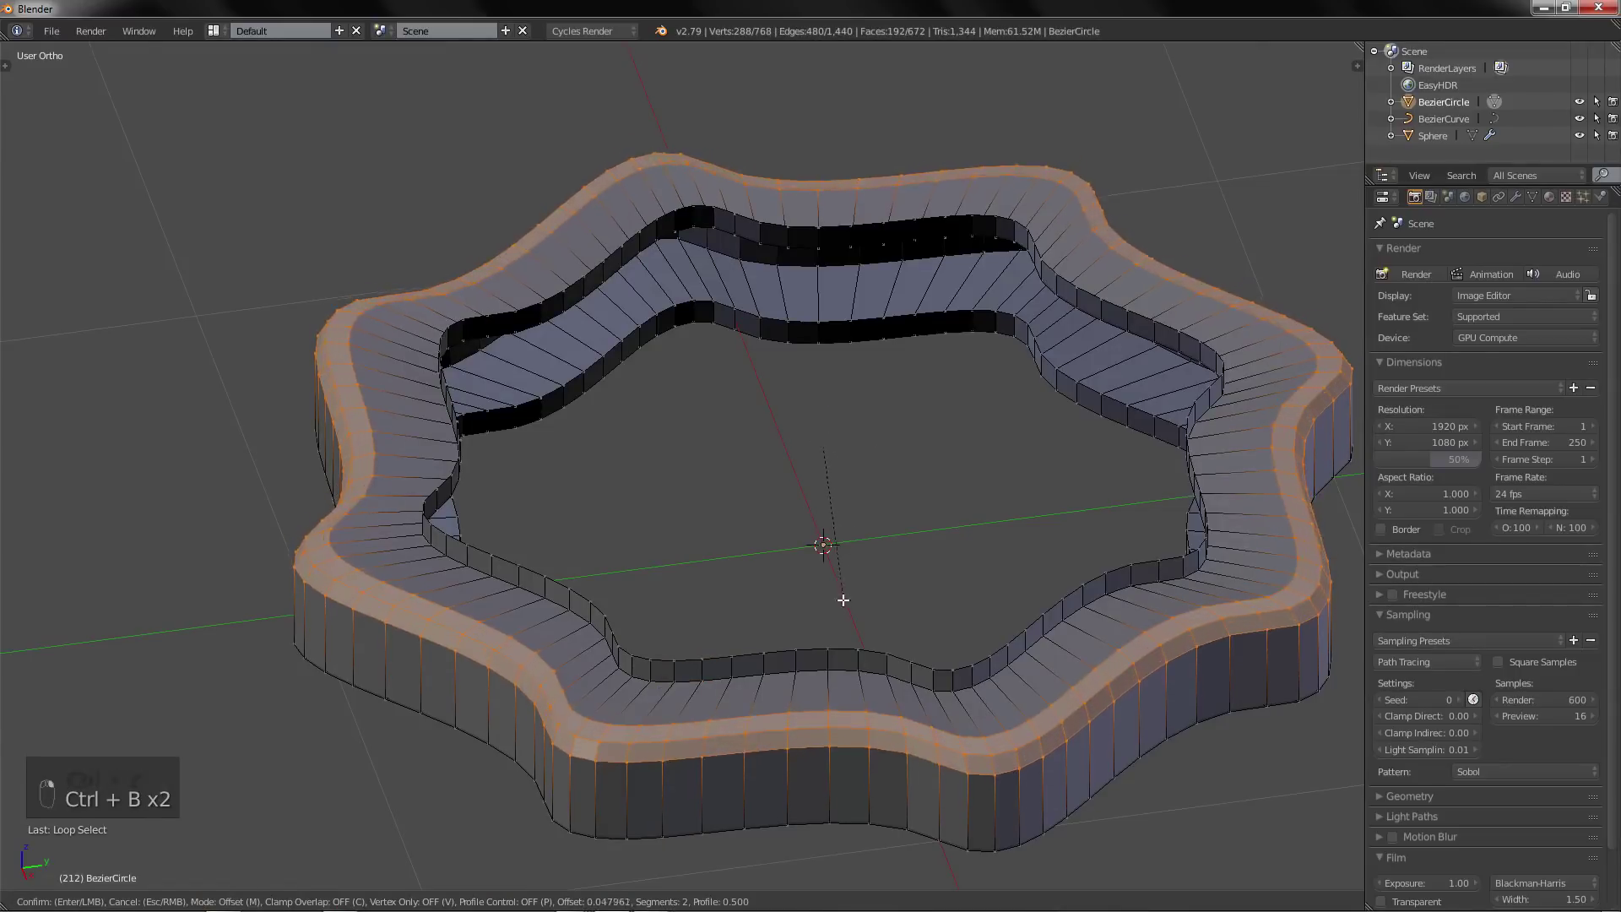
{"action": "left_click", "coordinate": [831, 626]}
{"action": "middle_click_drag", "start_coordinate": [672, 775], "coordinate": [751, 600]}
{"action": "key", "text": "shift+r"}
Recalculate the normals of the whole mesh, then leave edit mode and shade the ring smooth
{"action": "key", "text": "a"}
{"action": "key", "text": "a"}
{"action": "key", "text": "ctrl+n"}
{"action": "key", "text": "a"}
{"action": "key", "text": "Tab"}
{"action": "key", "text": "space"}
{"action": "type", "text": "smoo"}
{"action": "key", "text": "Return"}
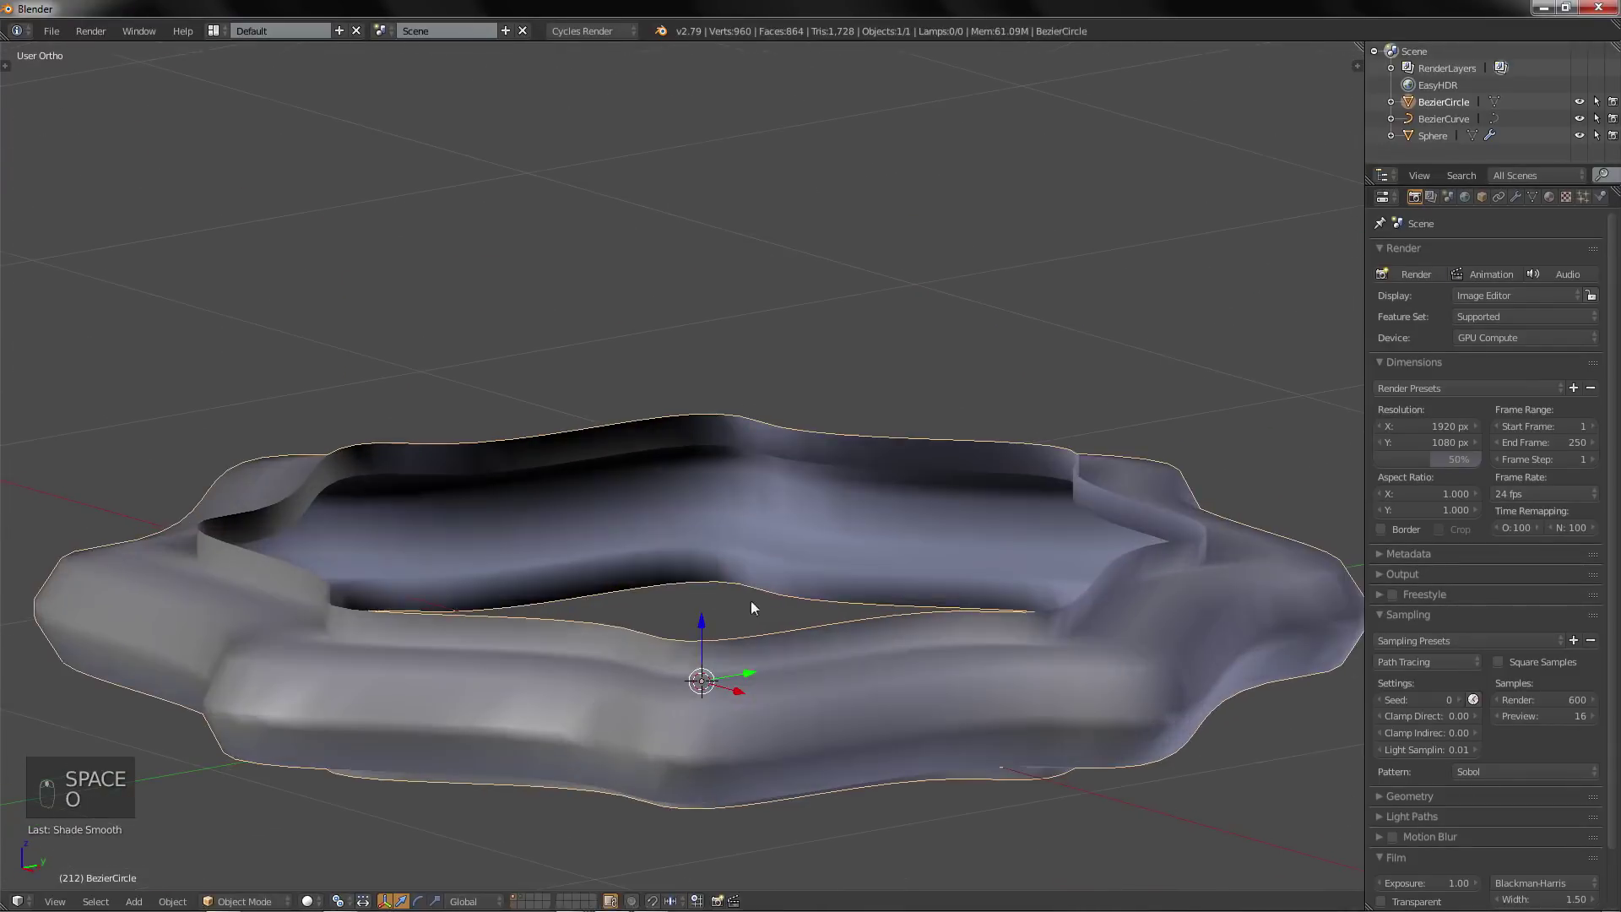
Add a Subdivision Surface modifier to the ring and apply it
{"action": "left_click", "coordinate": [1517, 195]}
{"action": "left_click", "coordinate": [1436, 253]}
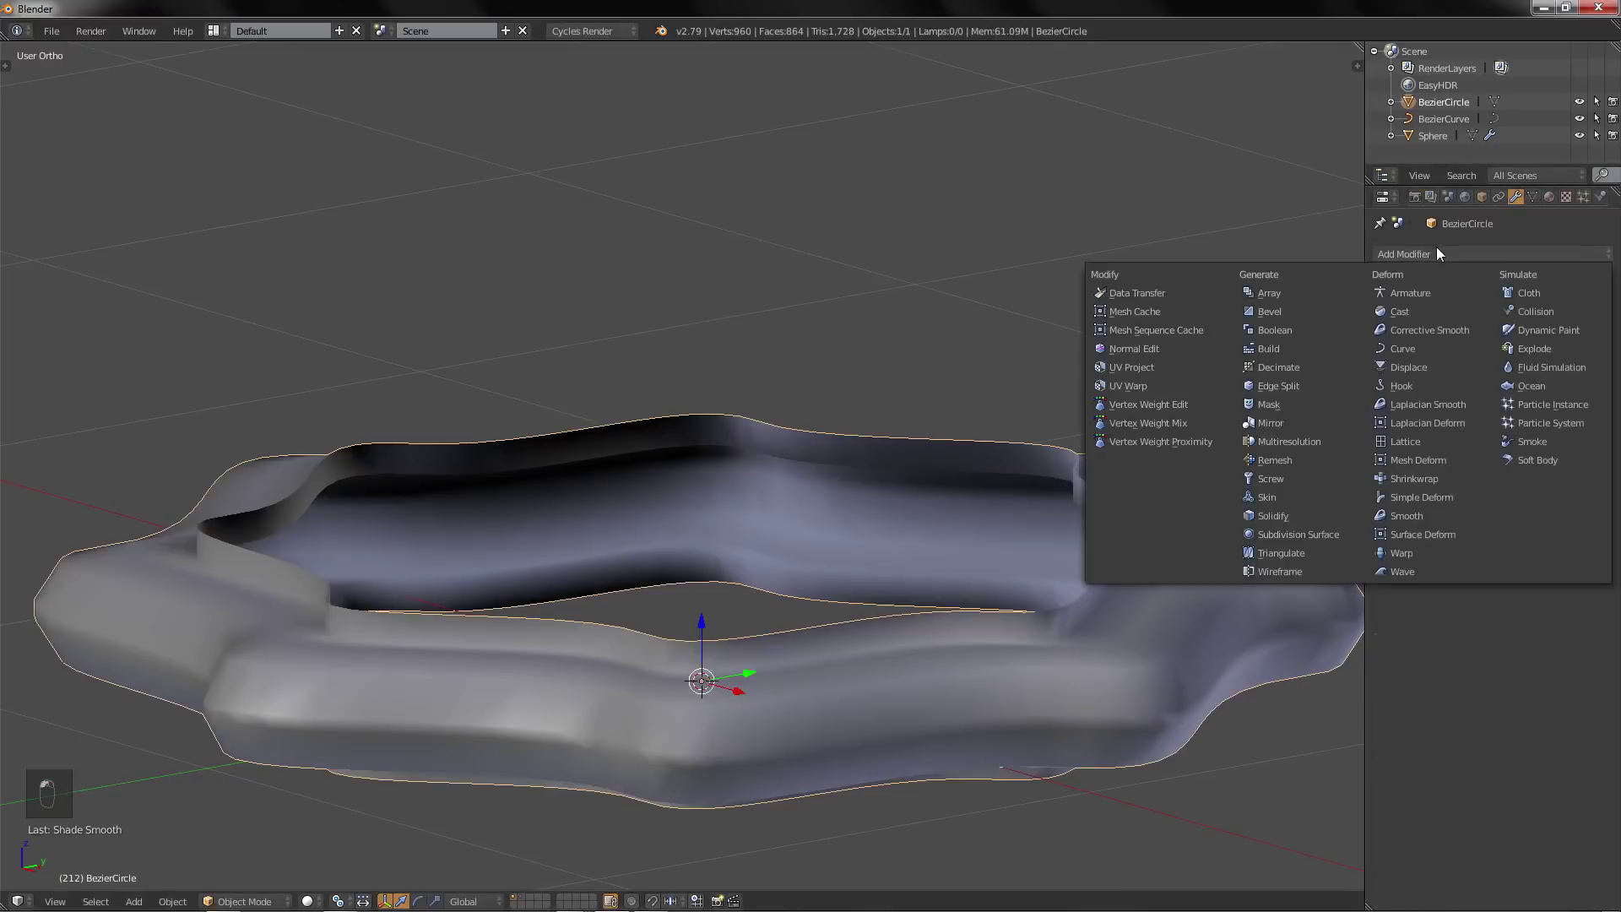
{"action": "left_click", "coordinate": [1315, 534]}
{"action": "middle_click_drag", "start_coordinate": [1314, 534], "coordinate": [941, 435]}
{"action": "left_click", "coordinate": [1431, 306]}
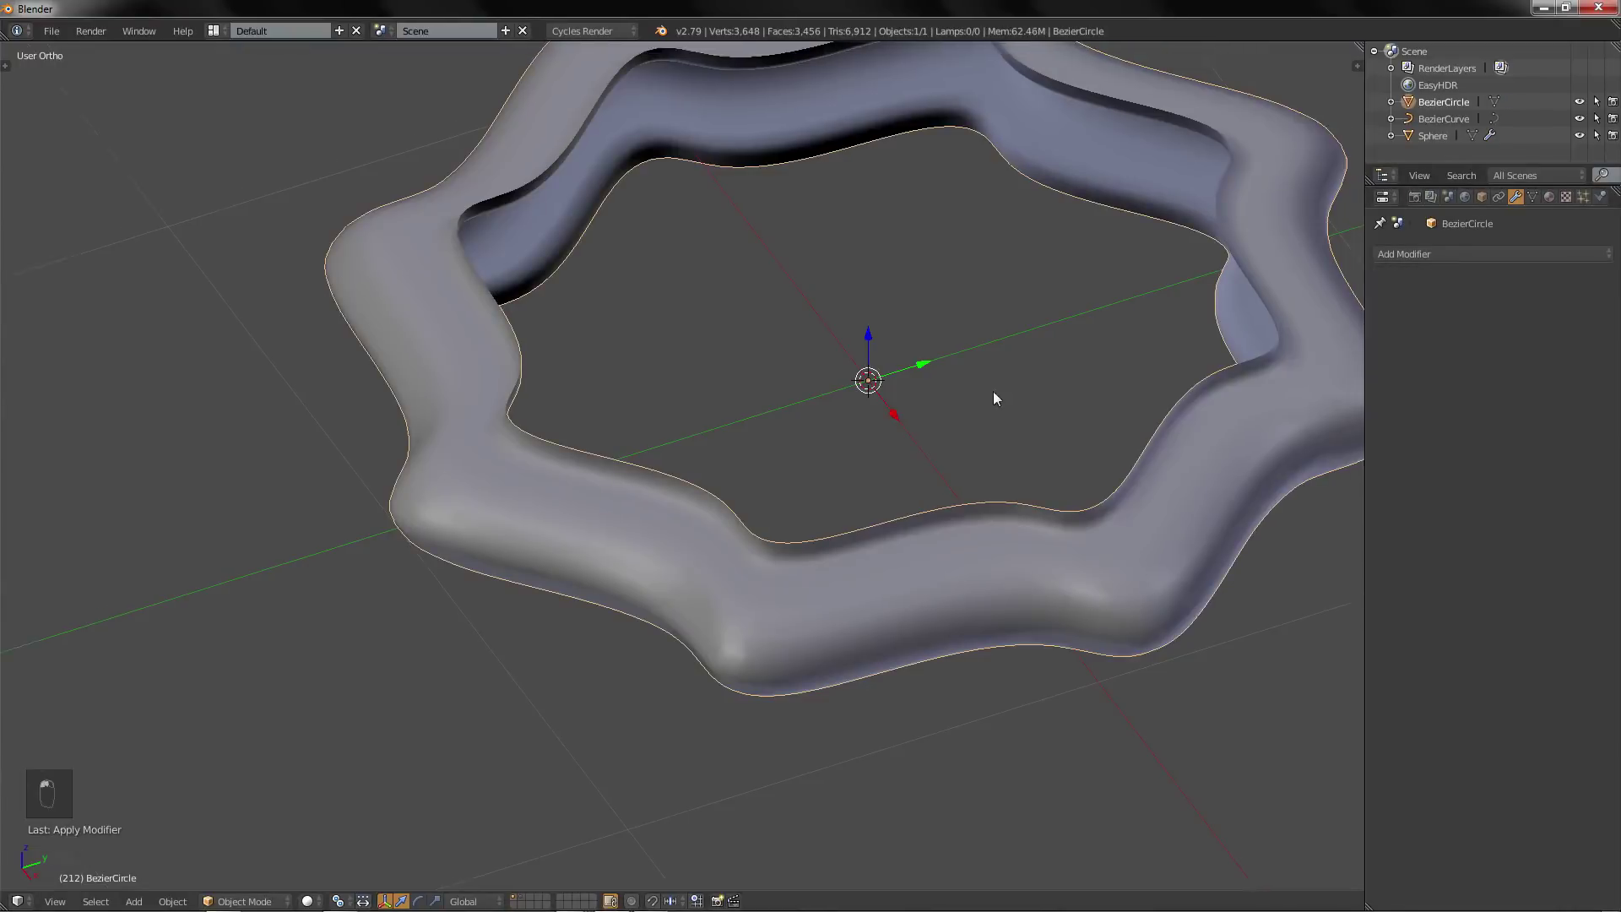
Inspect the subdivided ring's shape and topology in wireframe, solid display and edit mode
{"action": "scroll", "coordinate": [1004, 399], "scroll_direction": "down", "scroll_amount": 3}
{"action": "key", "text": "z"}
{"action": "key", "text": "z"}
{"action": "key", "text": "z"}
{"action": "middle_click_drag", "start_coordinate": [1020, 398], "coordinate": [861, 388]}
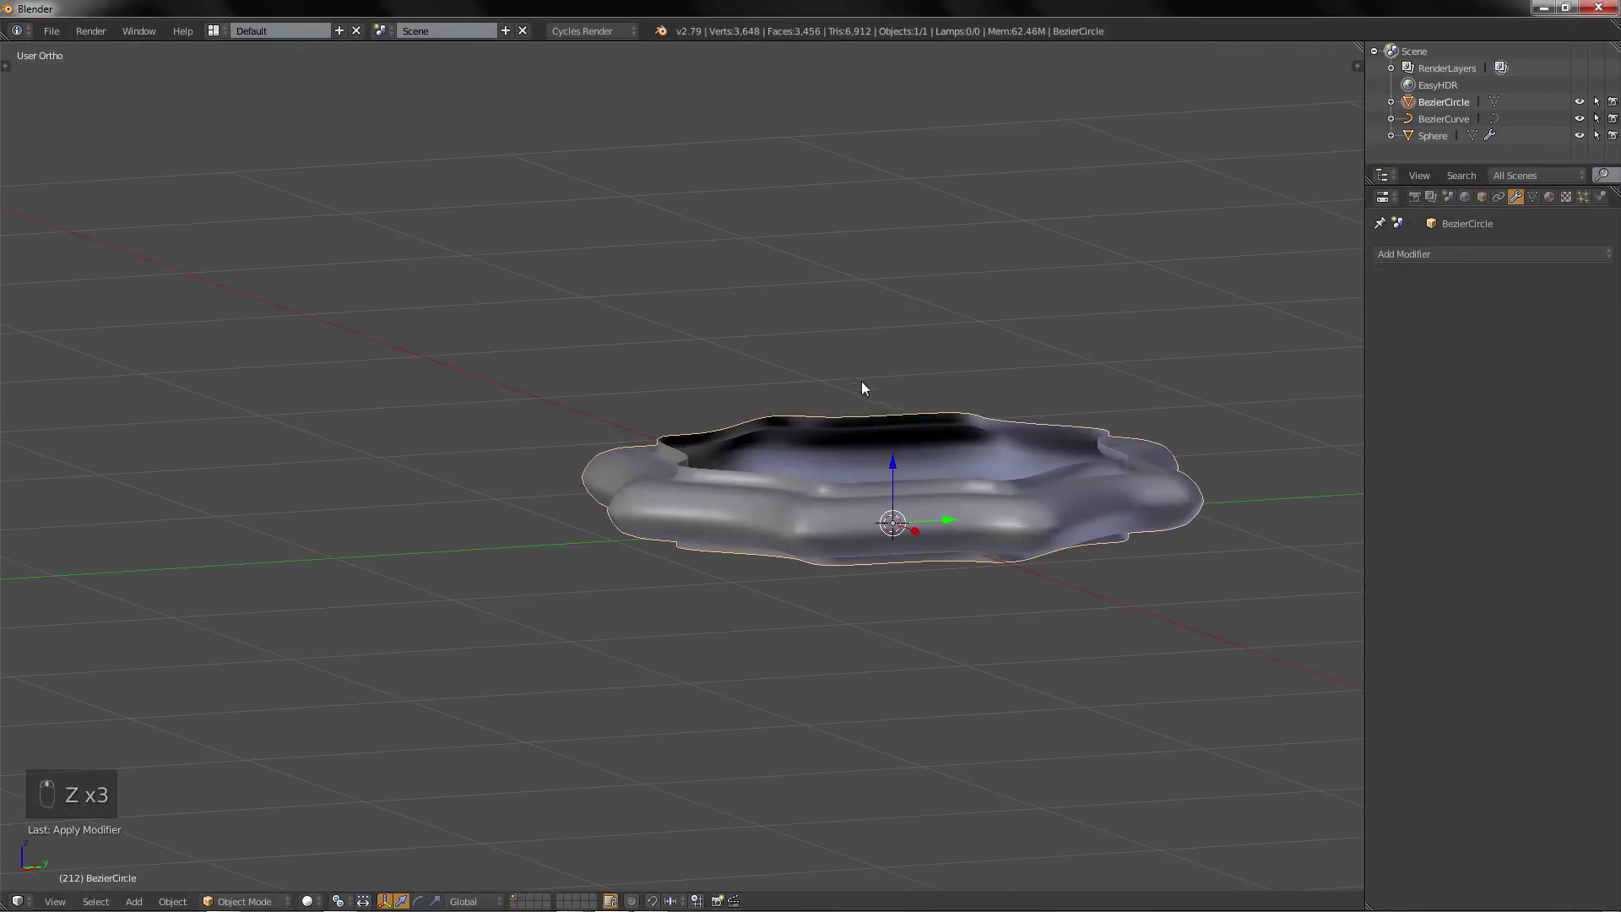
{"action": "key", "text": "Tab"}
{"action": "key", "text": "Tab"}
{"action": "middle_click_drag", "start_coordinate": [864, 449], "coordinate": [746, 489]}
Switch the view to perspective and add a Bezier curve at the ring's centre
{"action": "key", "text": "KP_5"}
{"action": "key", "text": "shift+a"}
{"action": "mouse_move", "coordinate": [746, 490]}
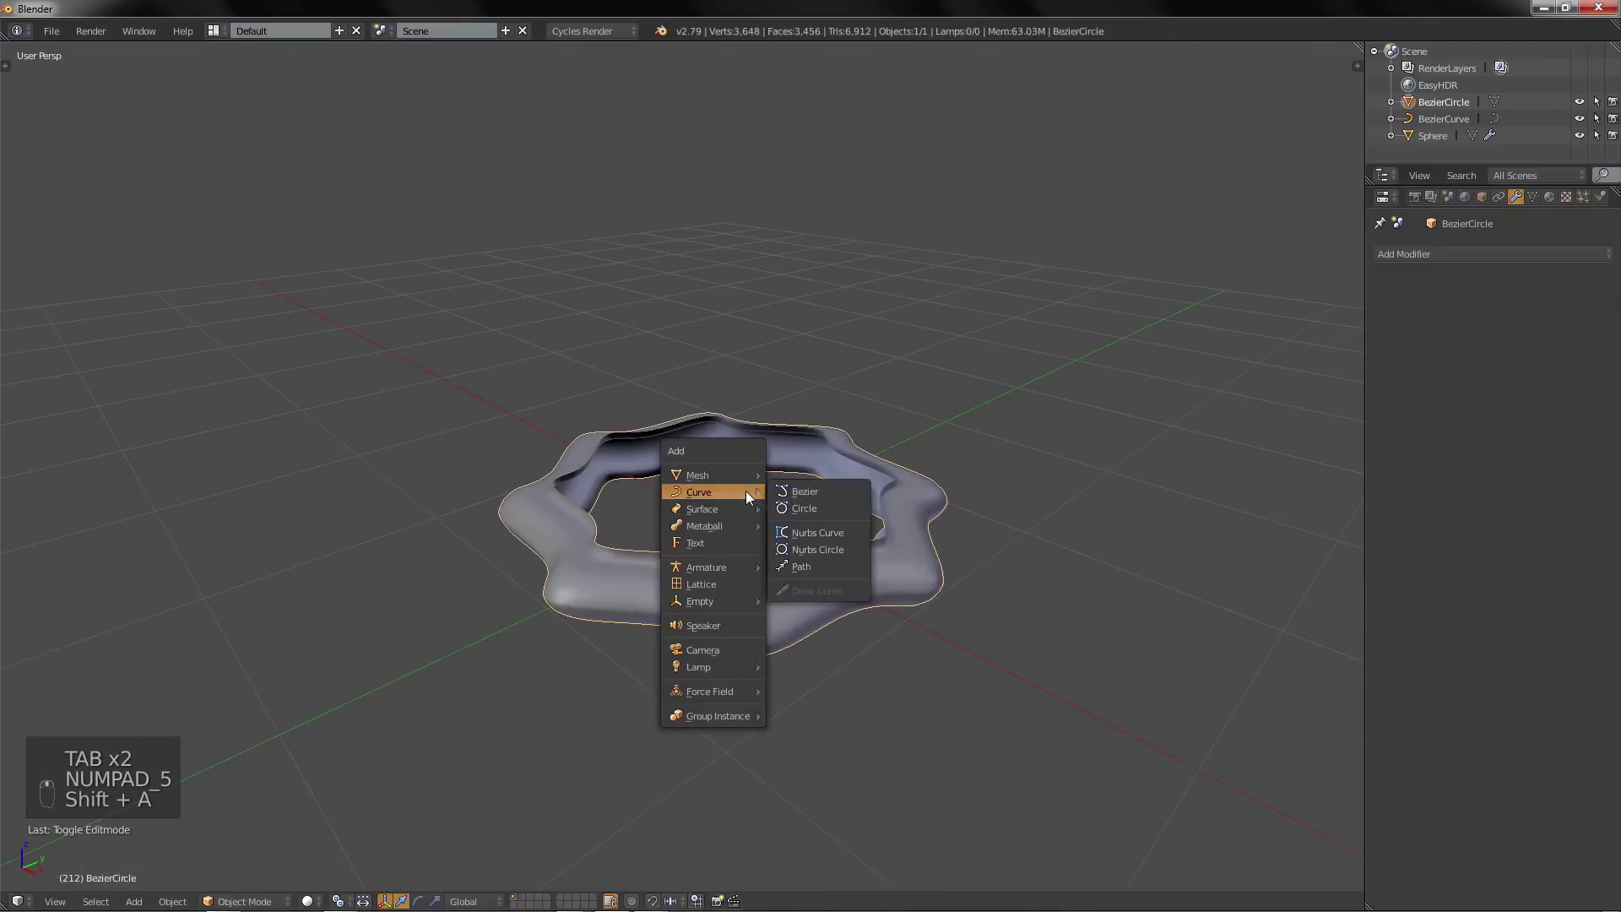
{"action": "key", "text": "shift+a"}
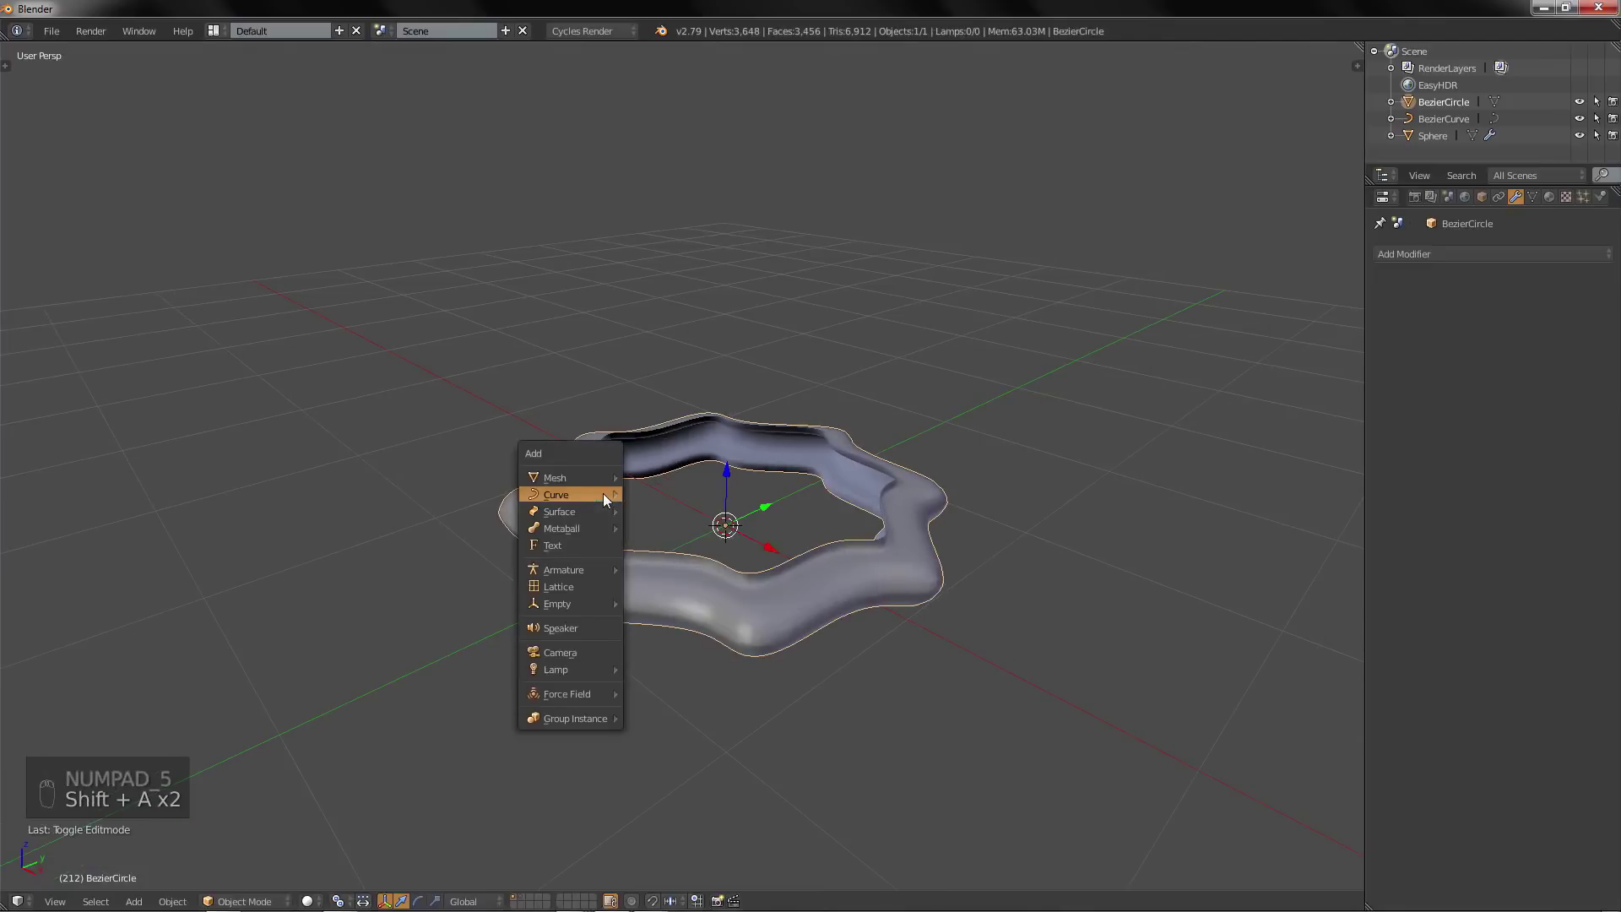
{"action": "mouse_move", "coordinate": [603, 498]}
{"action": "left_click", "coordinate": [667, 495]}
Enter the curve's edit mode, move its end control point outward beyond the ring and rotate that point's handles
{"action": "middle_click_drag", "start_coordinate": [667, 495], "coordinate": [717, 615]}
{"action": "key", "text": "Tab"}
{"action": "scroll", "coordinate": [717, 615], "scroll_direction": "down", "scroll_amount": 3}
{"action": "key", "text": "g"}
{"action": "left_click", "coordinate": [848, 499]}
{"action": "middle_click_drag", "start_coordinate": [848, 499], "coordinate": [744, 513]}
{"action": "key", "text": "r"}
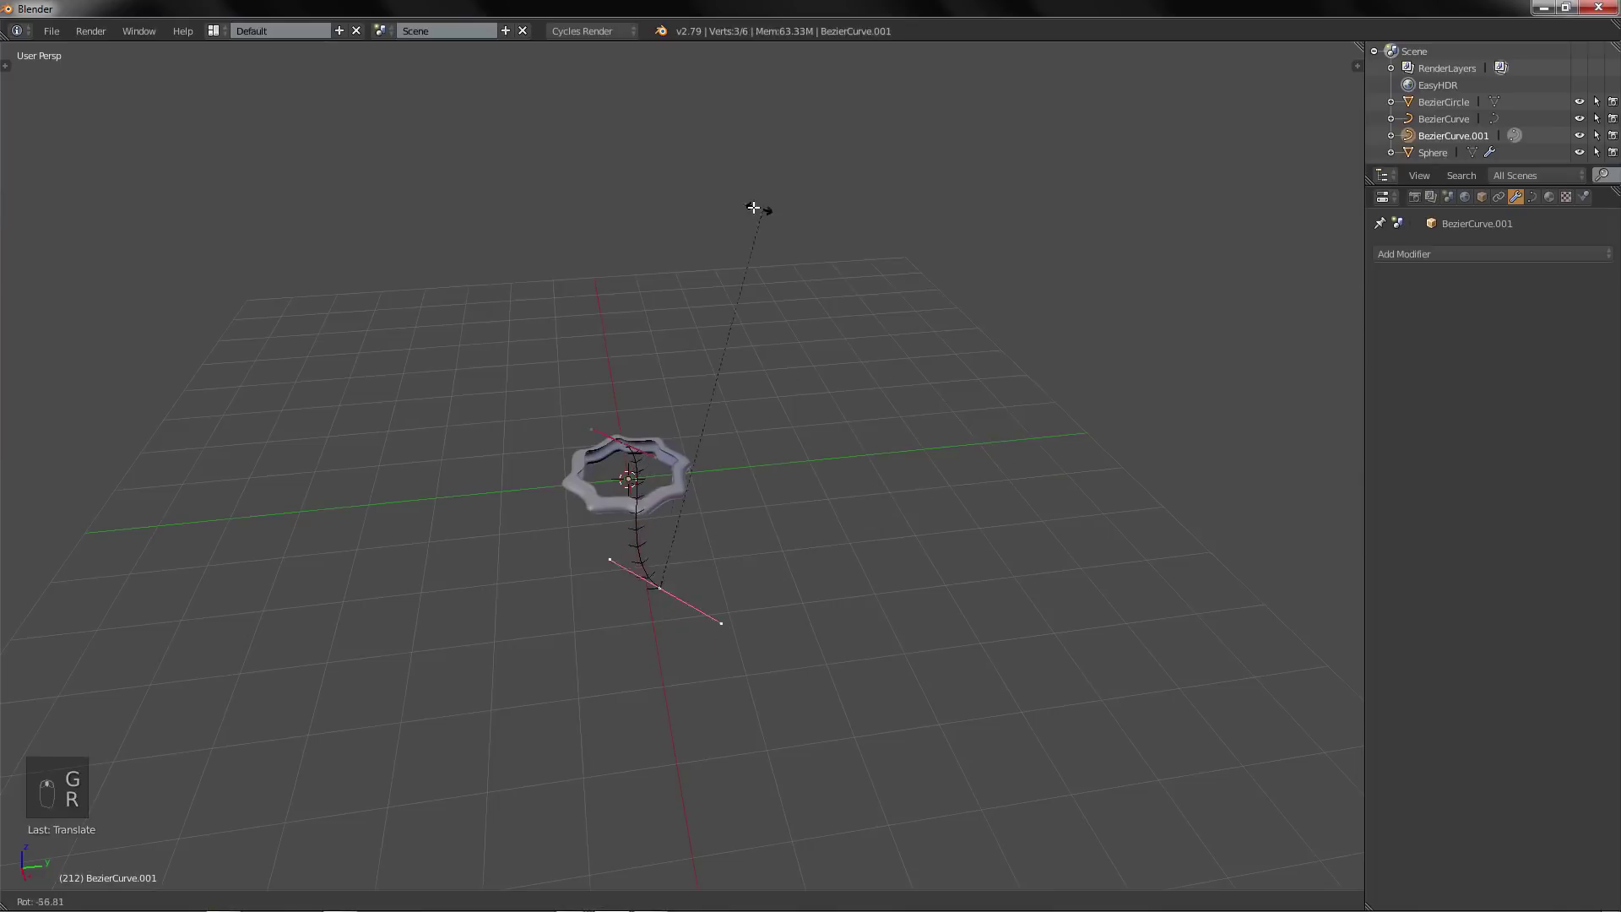
{"action": "left_click", "coordinate": [687, 398]}
Extrude a new control point far from the ring at the curve's end and rotate its handles
{"action": "middle_click_drag", "start_coordinate": [687, 397], "coordinate": [742, 488]}
{"action": "key", "text": "e"}
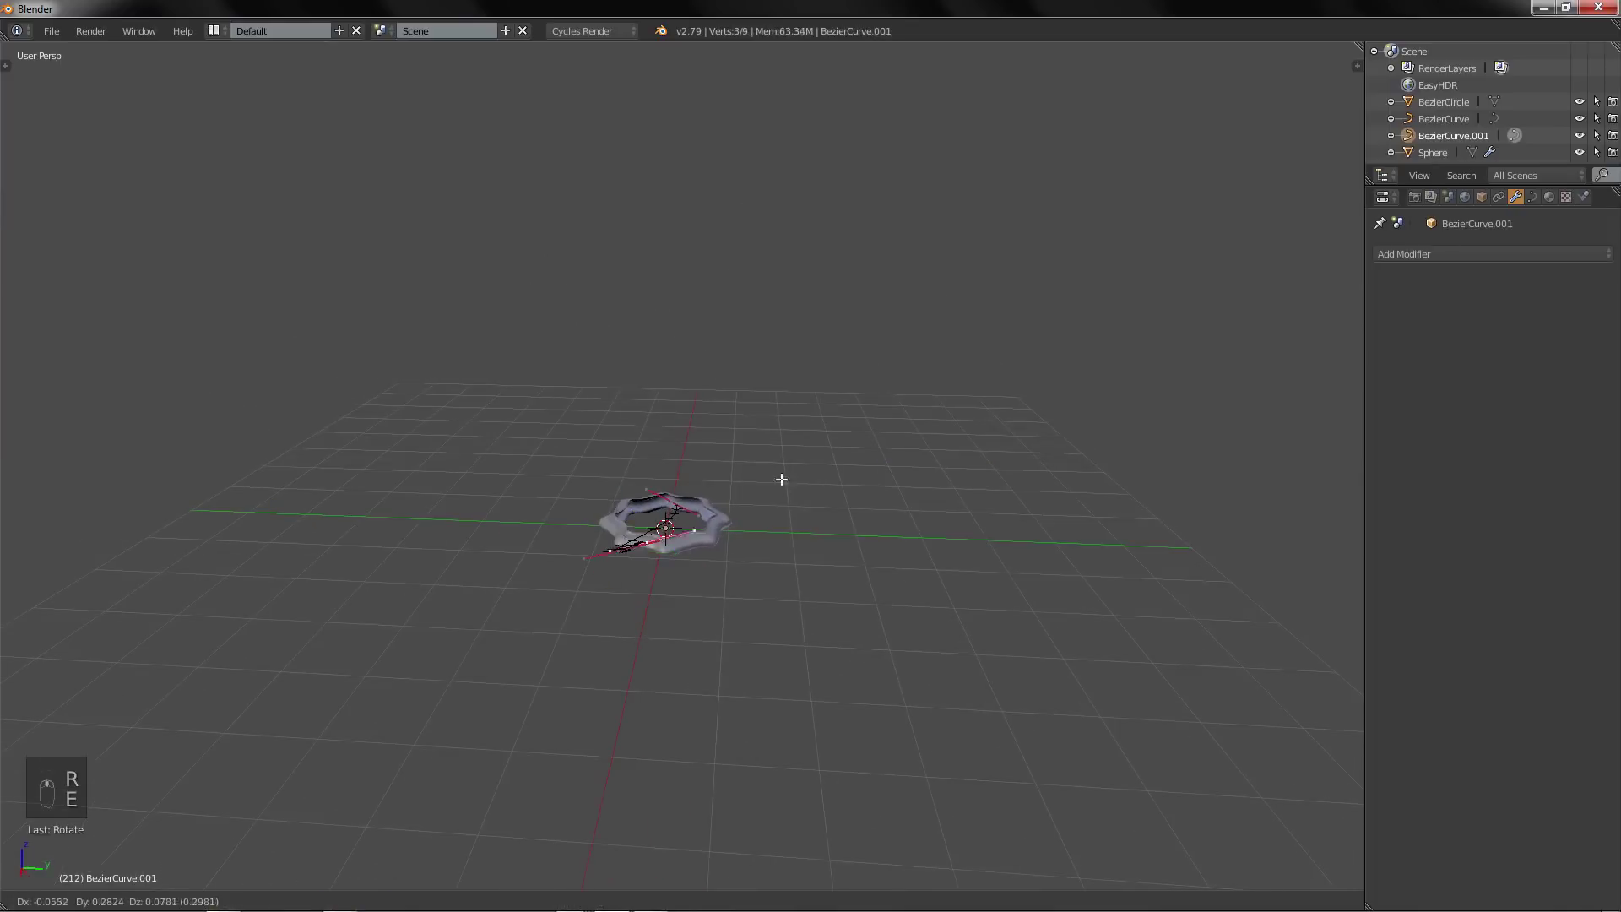
{"action": "left_click", "coordinate": [1153, 314]}
{"action": "middle_click_drag", "start_coordinate": [916, 440], "coordinate": [945, 422]}
{"action": "key", "text": "r"}
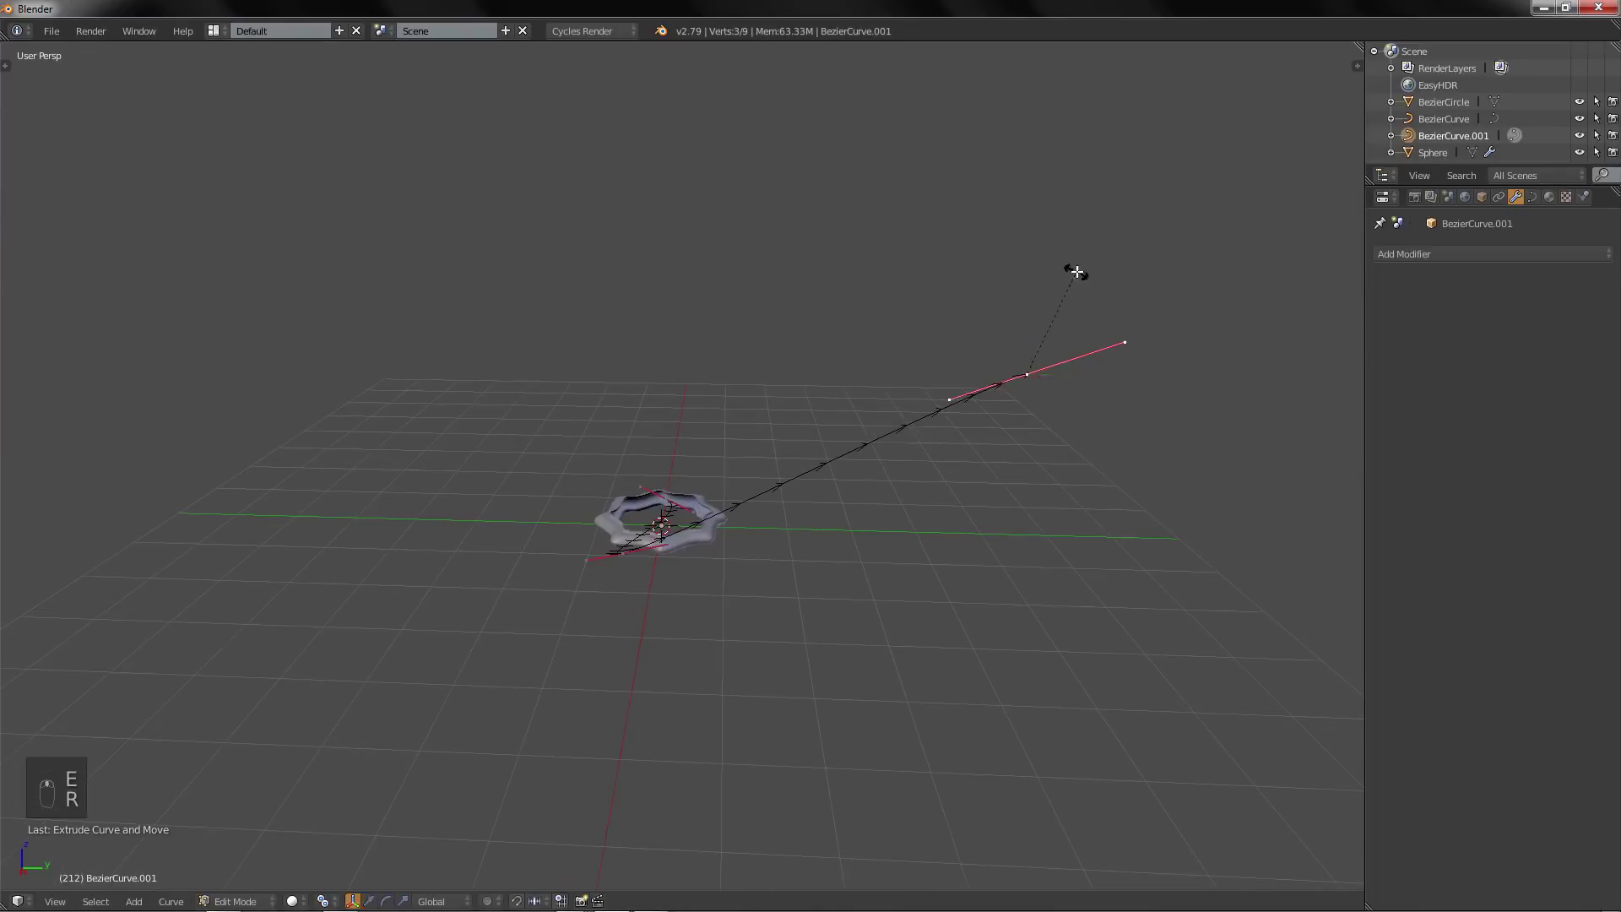
{"action": "left_click", "coordinate": [1169, 425]}
Extrude two more control points from the curve's end to extend it into a winding path
{"action": "key", "text": "e"}
{"action": "left_click", "coordinate": [1145, 699]}
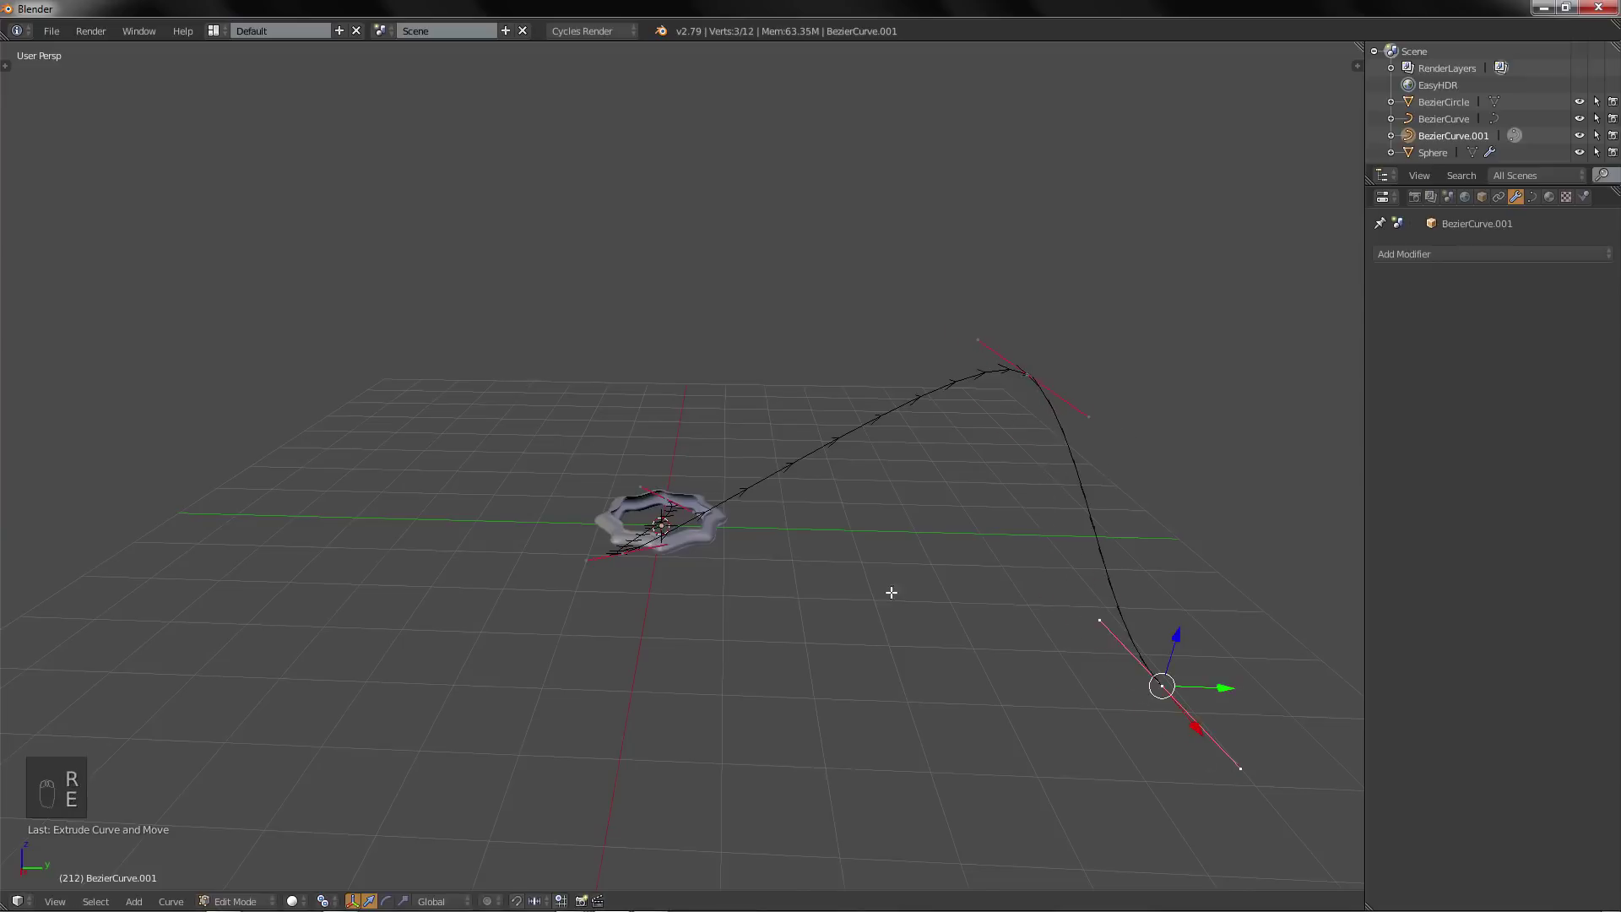
{"action": "middle_click_drag", "start_coordinate": [890, 590], "coordinate": [1049, 622]}
{"action": "key", "text": "e"}
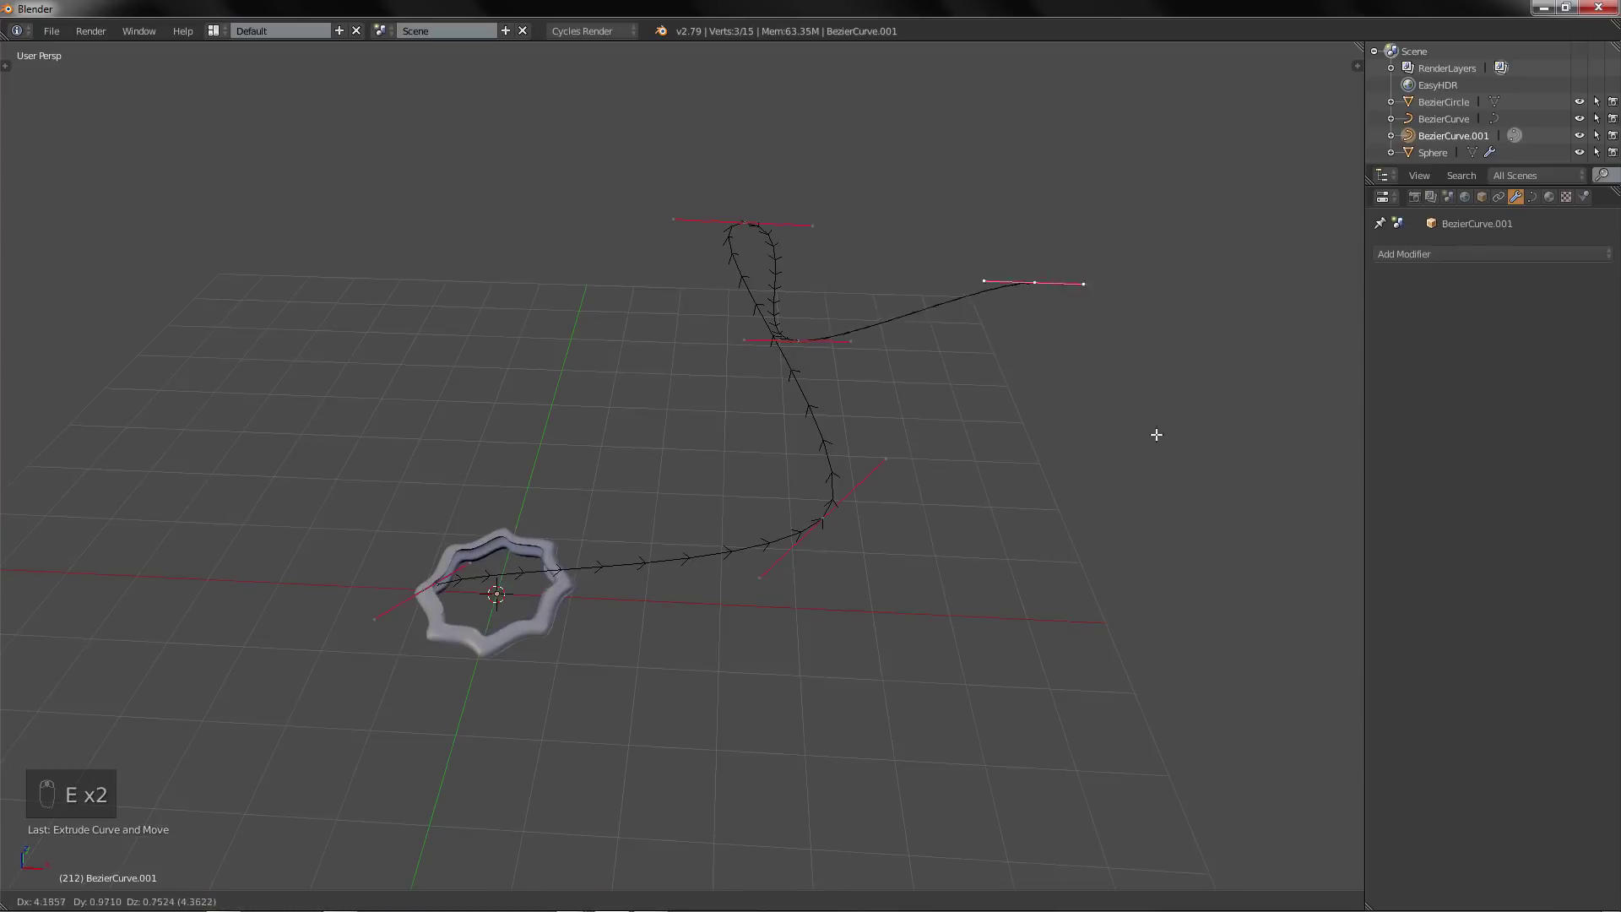
{"action": "left_click", "coordinate": [1123, 443]}
Select all of the curve's control points, set their handle type to Automatic and leave edit mode
{"action": "middle_click_drag", "start_coordinate": [1071, 456], "coordinate": [1007, 432]}
{"action": "key", "text": "a"}
{"action": "key", "text": "a"}
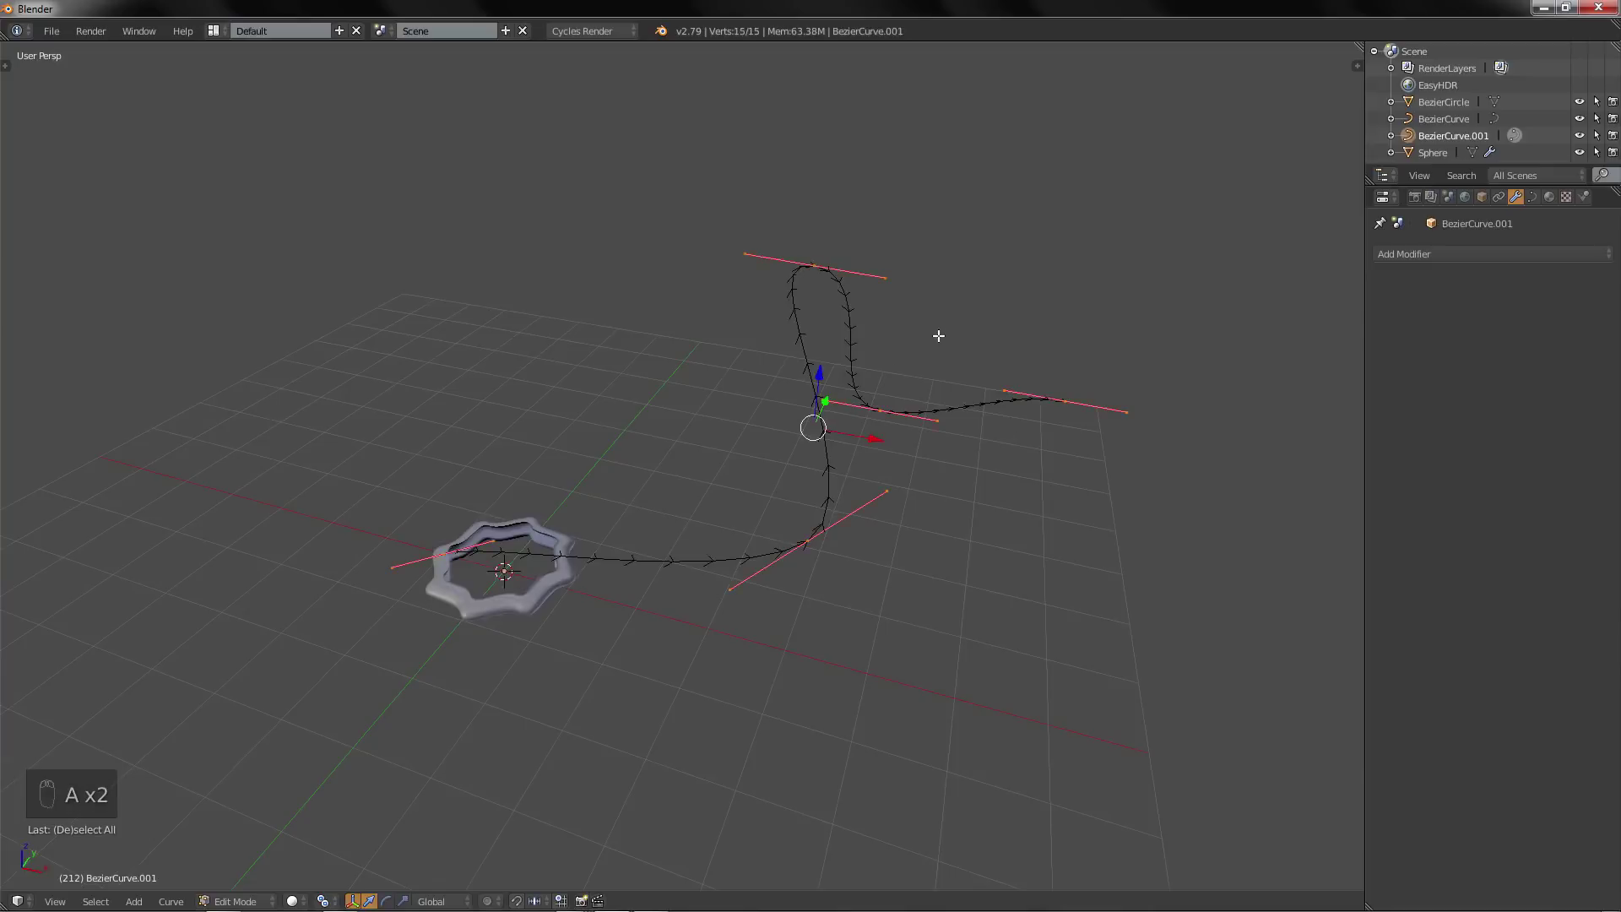
{"action": "key", "text": "v"}
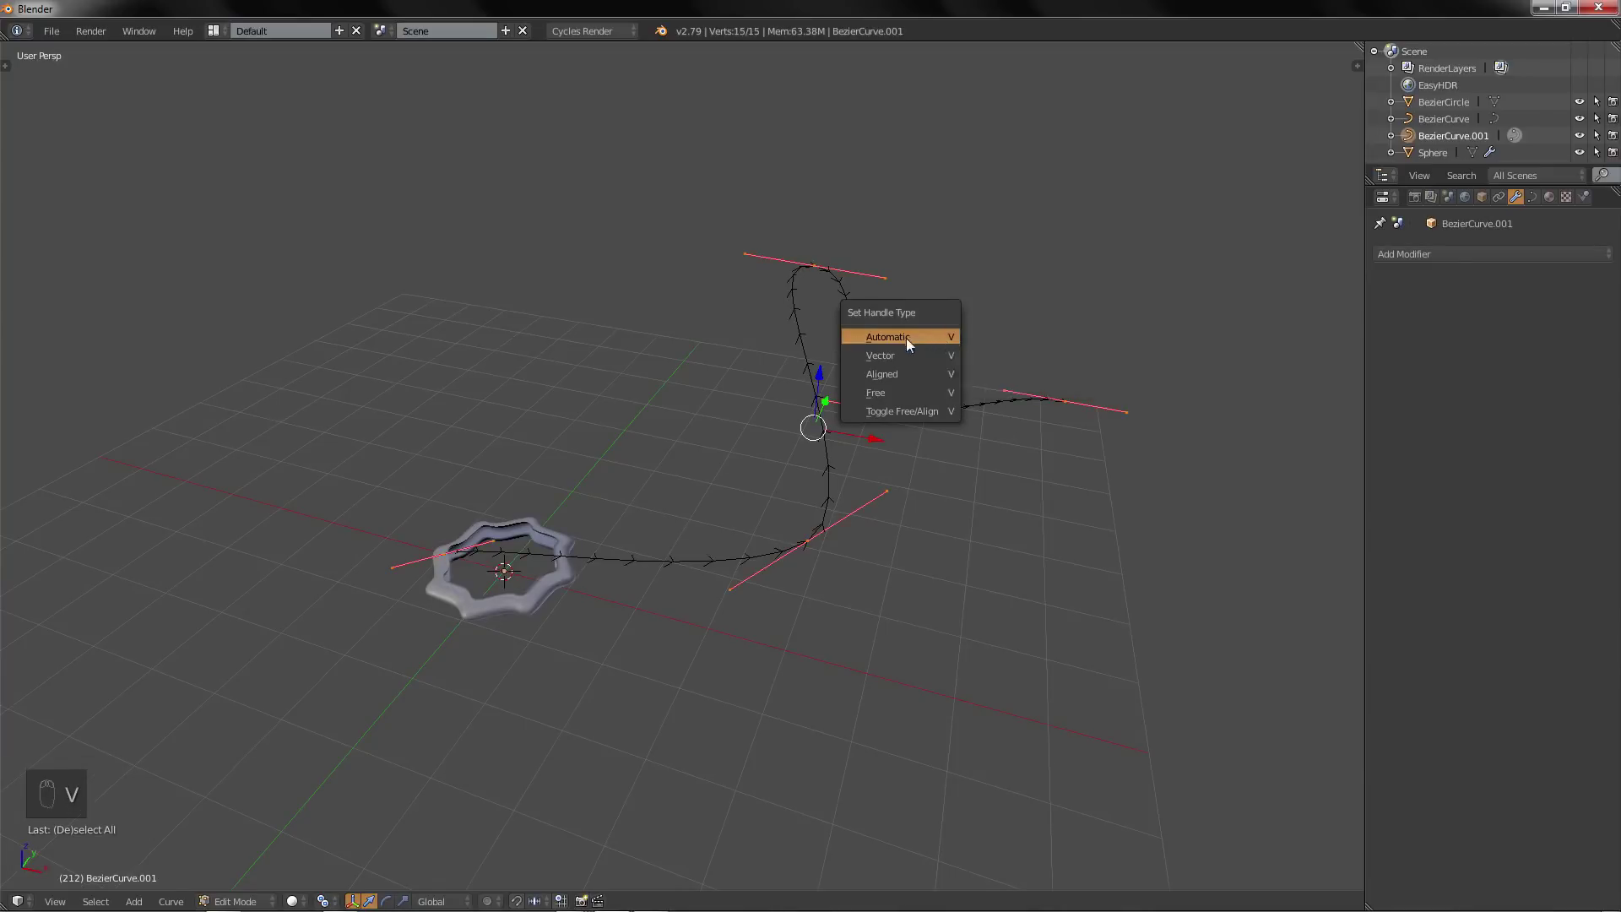
{"action": "left_click", "coordinate": [903, 337]}
{"action": "middle_click_drag", "start_coordinate": [905, 338], "coordinate": [947, 433]}
{"action": "key", "text": "Tab"}
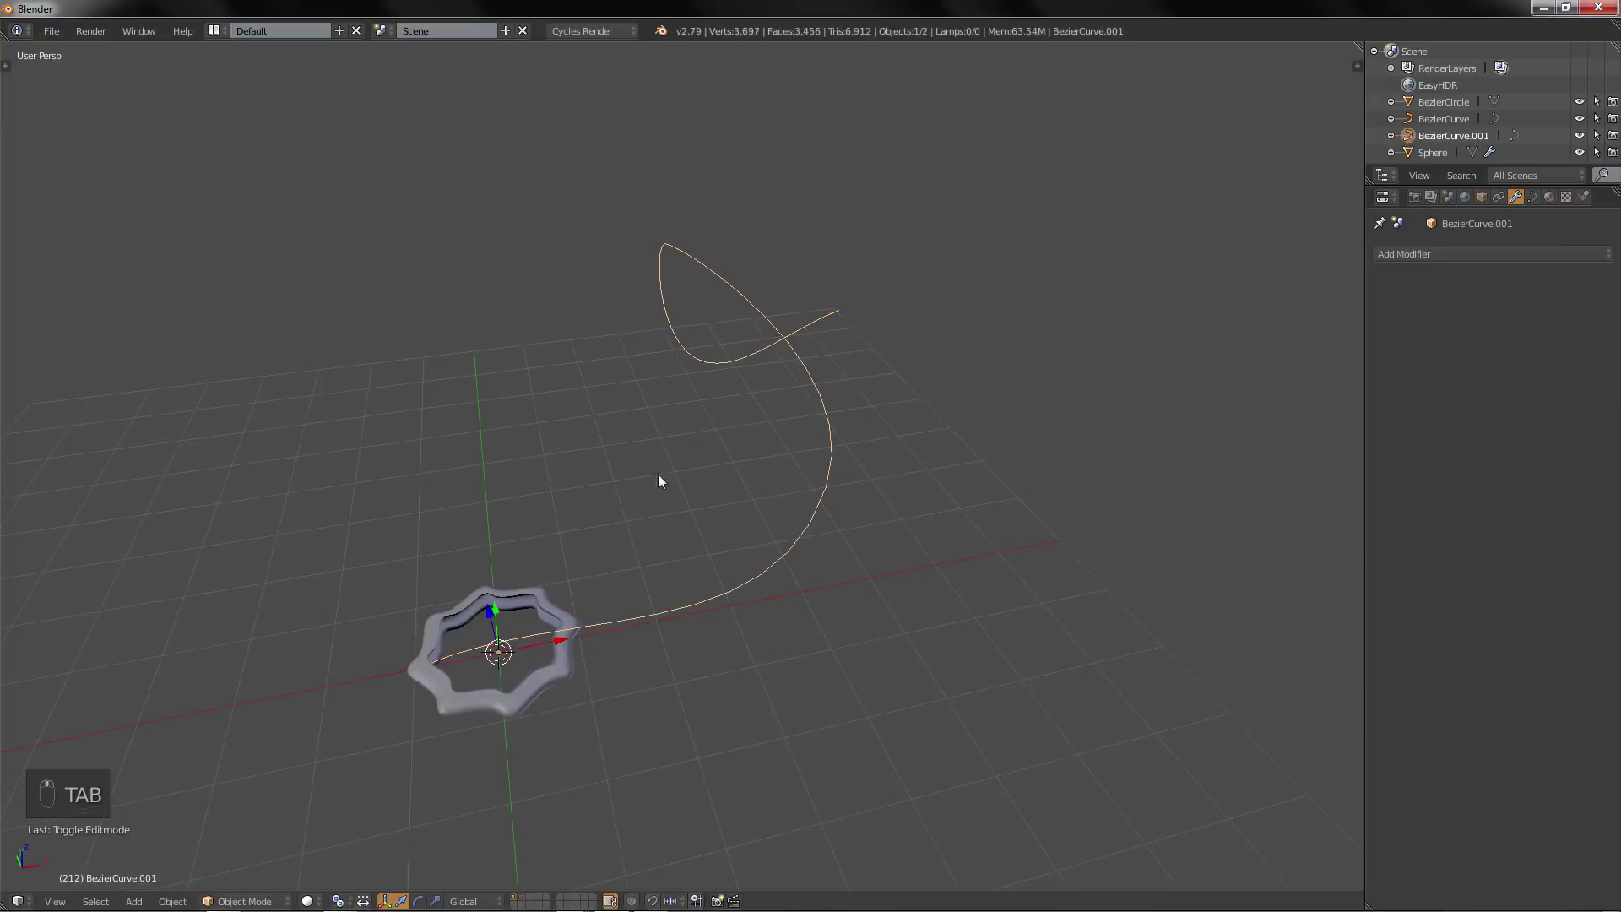
Select the wavy ring and give it a new material with the Principled BSDF surface shader
{"action": "middle_click_drag", "start_coordinate": [658, 478], "coordinate": [660, 630]}
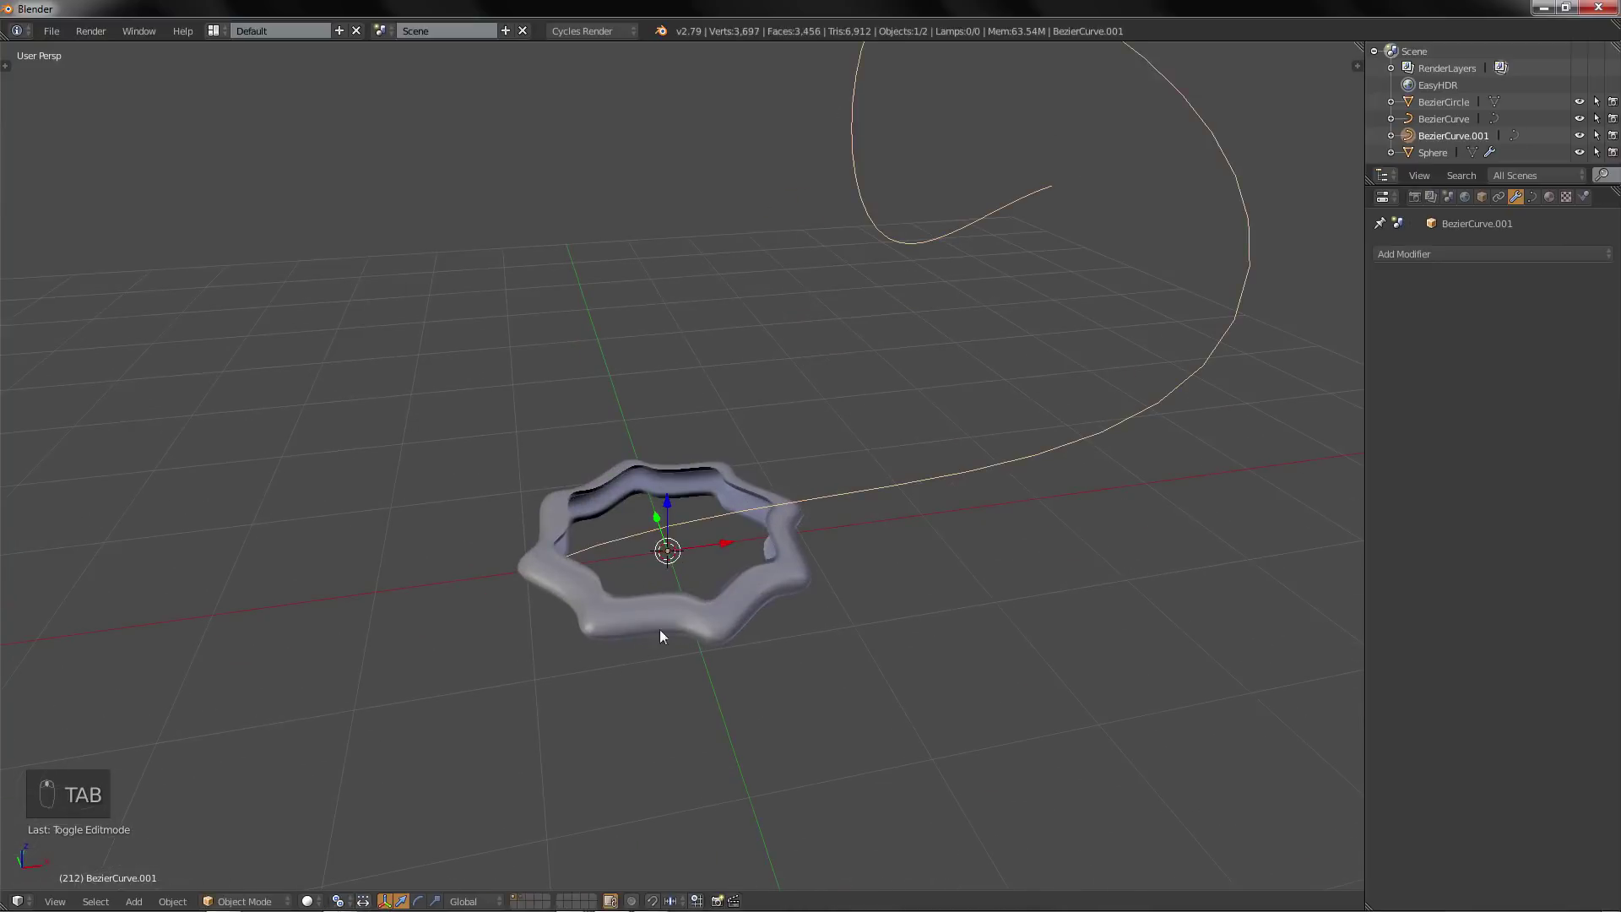
{"action": "right_click", "coordinate": [671, 623]}
{"action": "scroll", "coordinate": [640, 615], "scroll_direction": "up", "scroll_amount": 2}
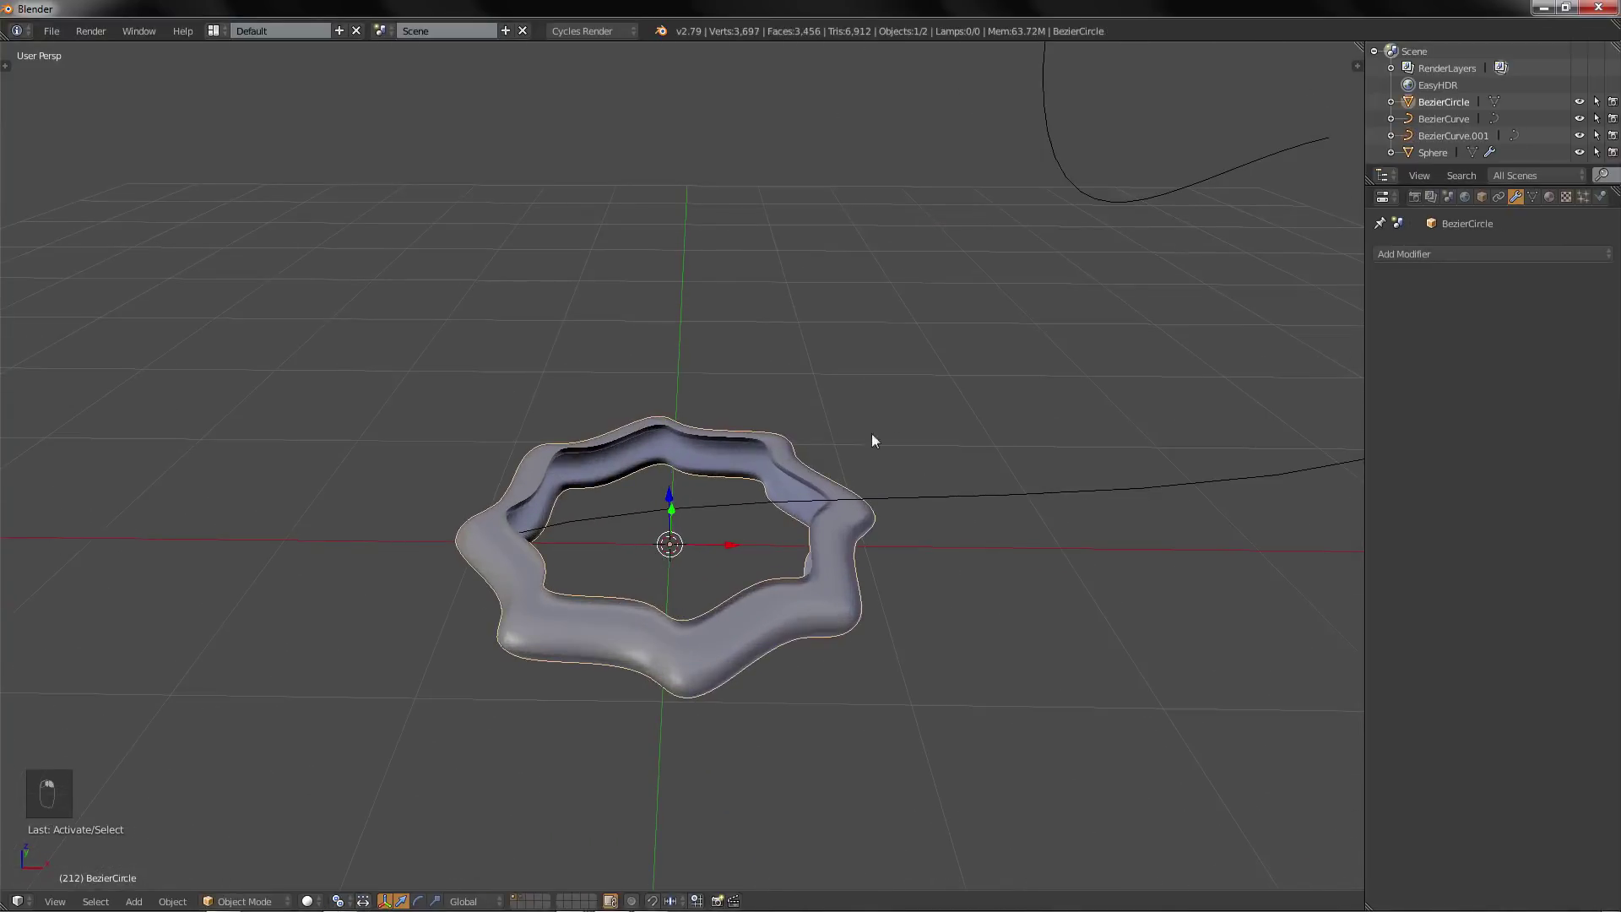
{"action": "middle_click_drag", "start_coordinate": [838, 561], "coordinate": [873, 447], "text": "shift"}
{"action": "scroll", "coordinate": [744, 603], "scroll_direction": "up", "scroll_amount": 4}
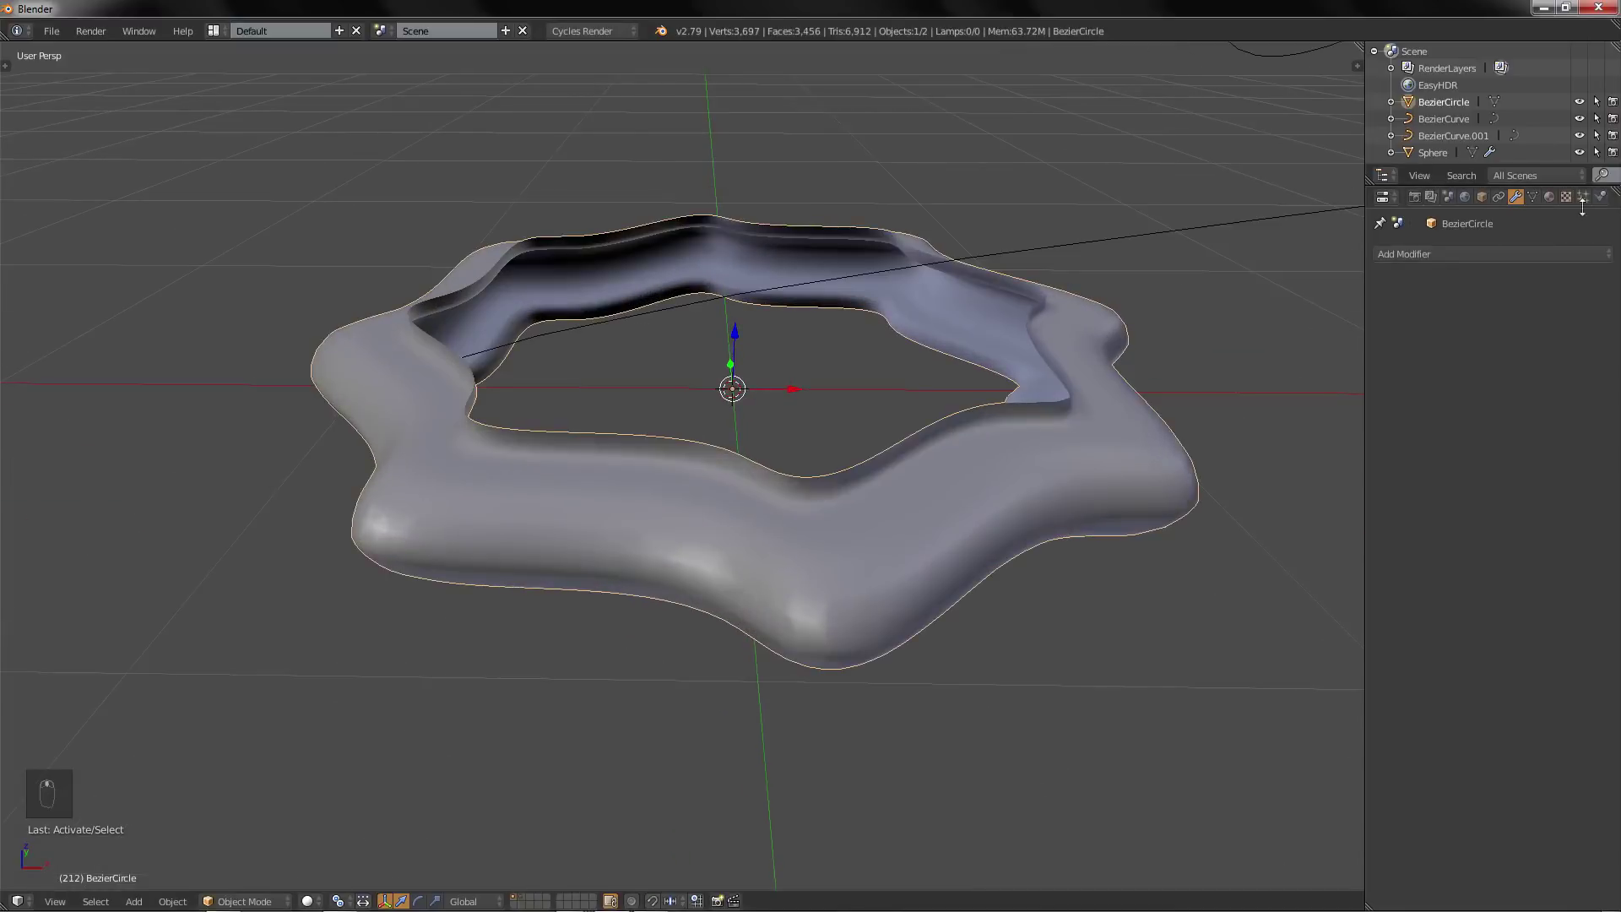
{"action": "left_click", "coordinate": [1550, 200]}
{"action": "middle_click_drag", "start_coordinate": [1057, 429], "coordinate": [979, 491]}
{"action": "scroll", "coordinate": [1475, 439], "scroll_direction": "up", "scroll_amount": 2}
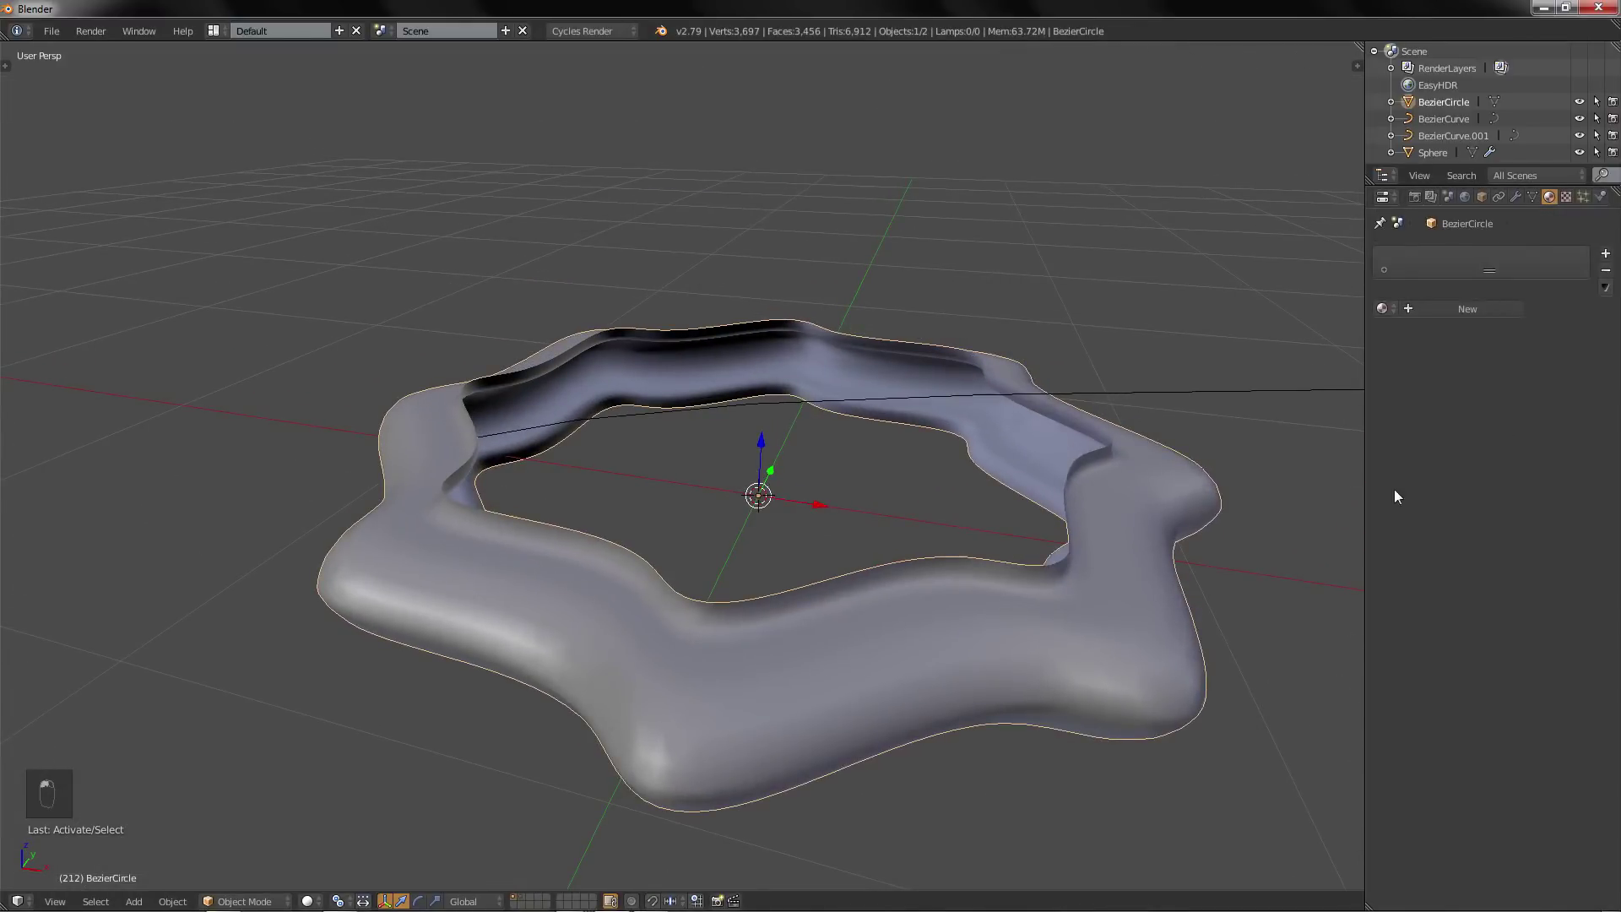
{"action": "left_click", "coordinate": [1465, 309]}
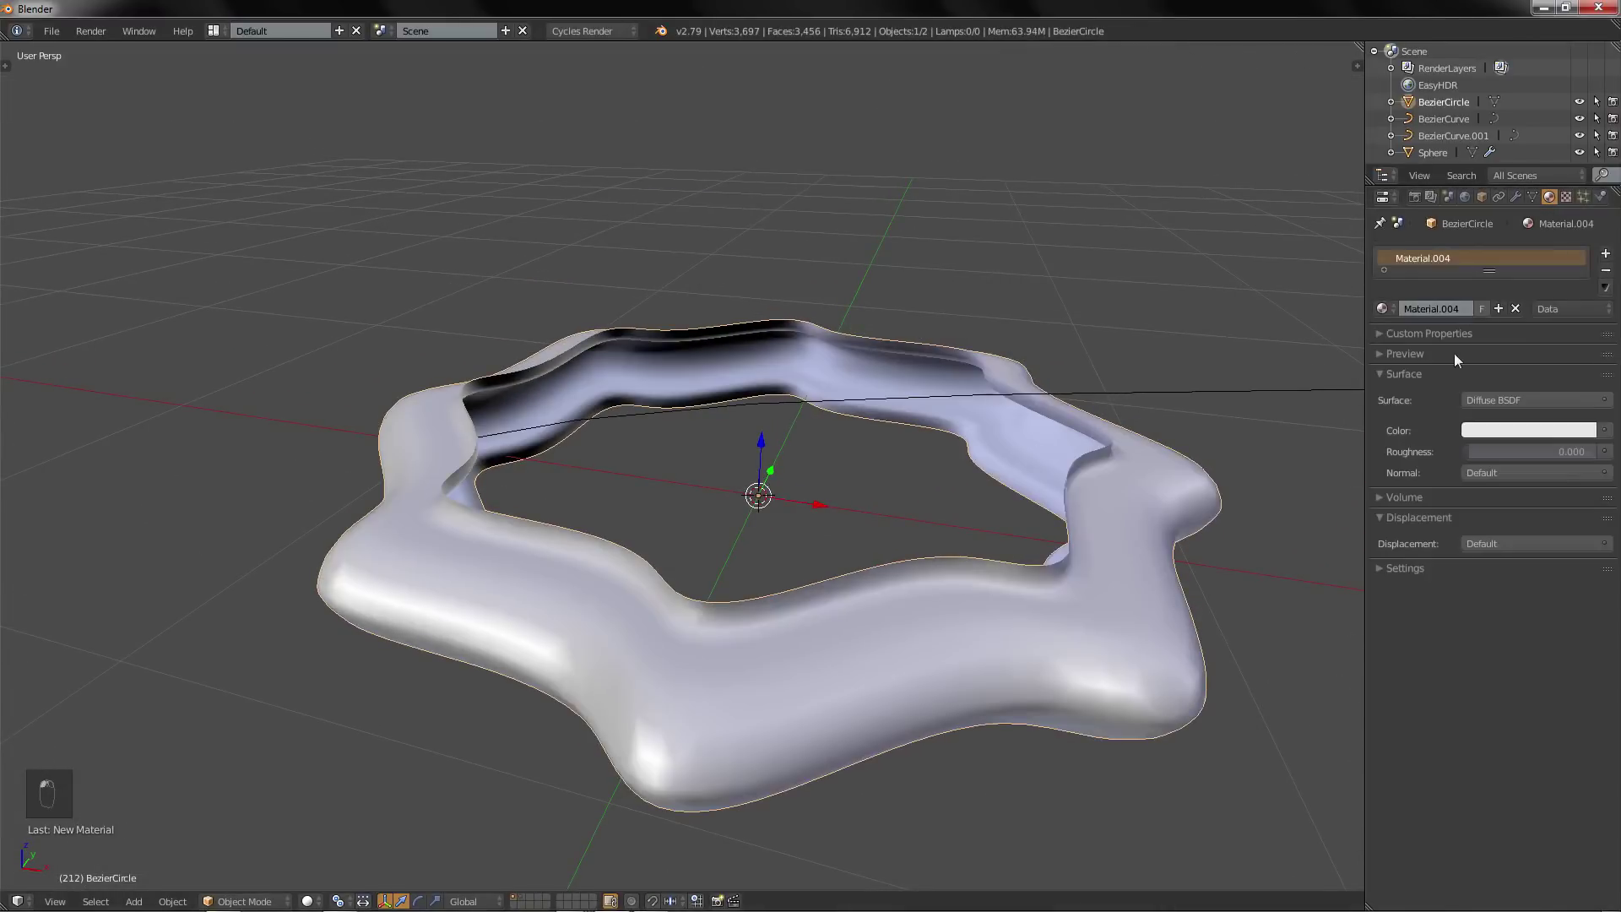
{"action": "left_click", "coordinate": [1478, 400]}
{"action": "left_click", "coordinate": [1430, 647]}
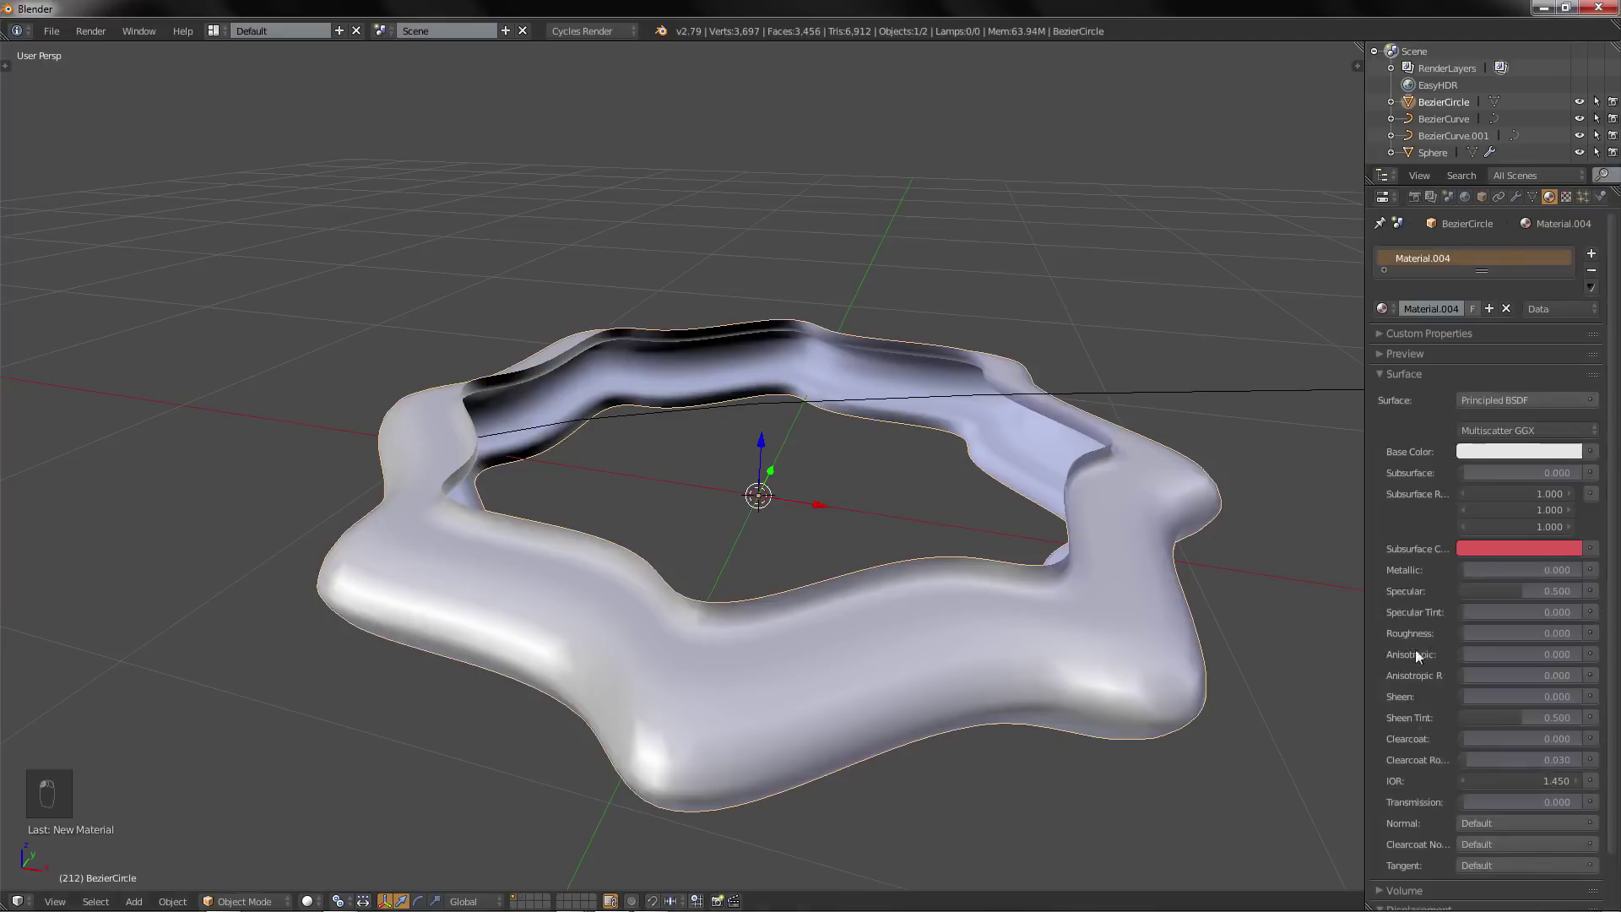
Set the ring material's Metallic value to 1.000 and darken its base color to a near-black grey
{"action": "scroll", "coordinate": [1060, 580], "scroll_direction": "down", "scroll_amount": 1}
{"action": "scroll", "coordinate": [1072, 570], "scroll_direction": "up", "scroll_amount": 2}
{"action": "scroll", "coordinate": [1131, 532], "scroll_direction": "down", "scroll_amount": 2}
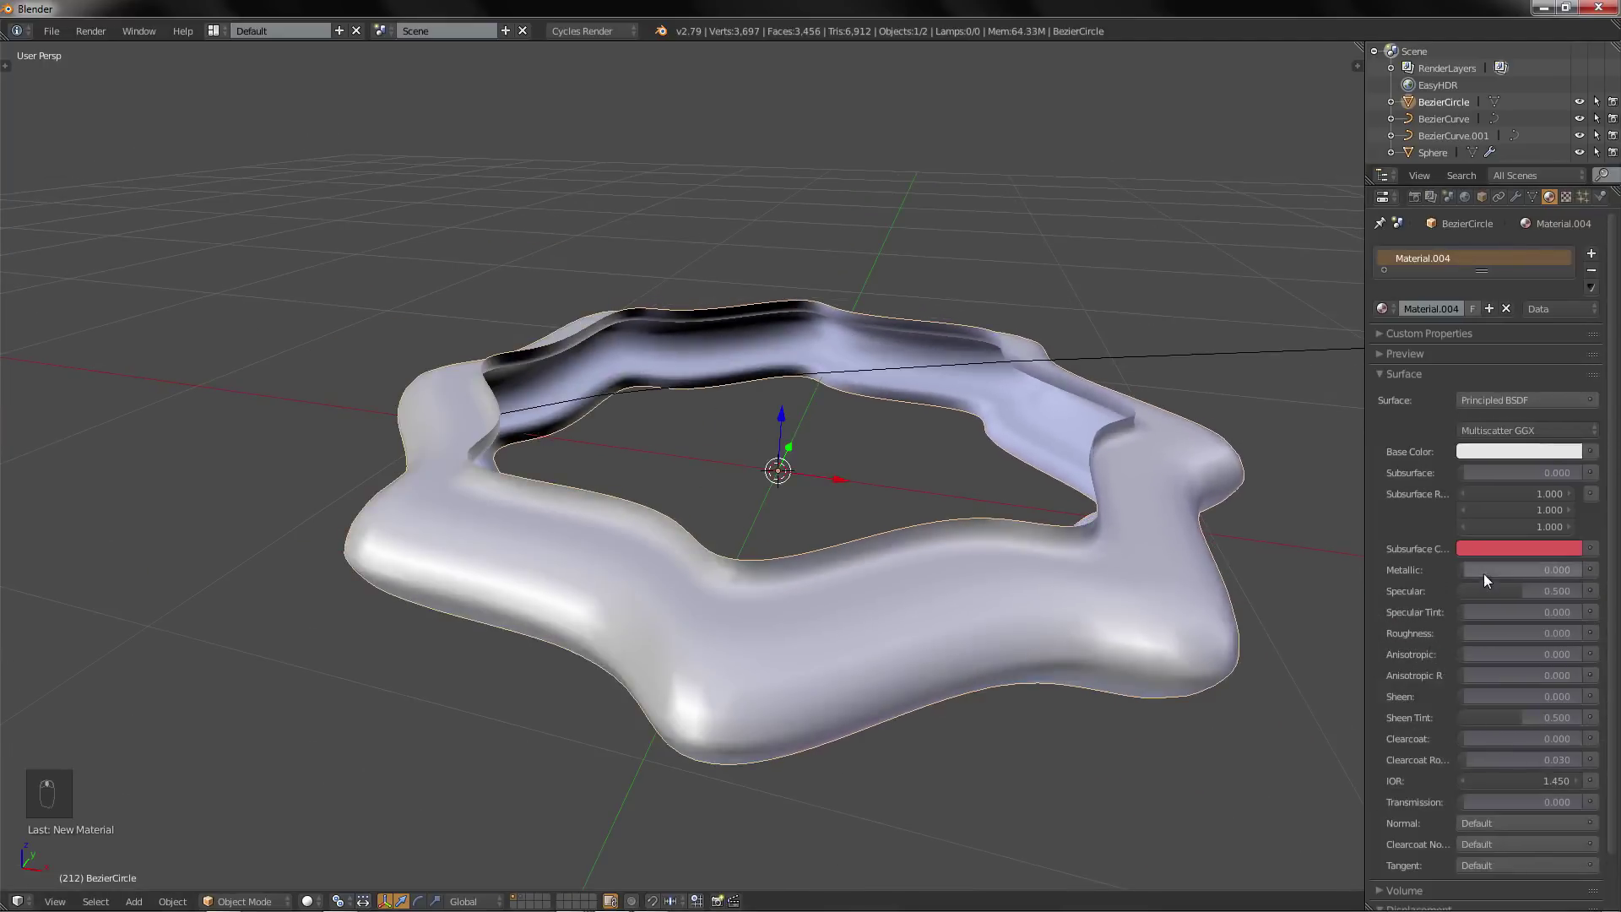
{"action": "left_click_drag", "start_coordinate": [1482, 574], "coordinate": [1590, 571]}
{"action": "left_click", "coordinate": [1520, 454]}
{"action": "left_click_drag", "start_coordinate": [1568, 219], "coordinate": [1568, 316]}
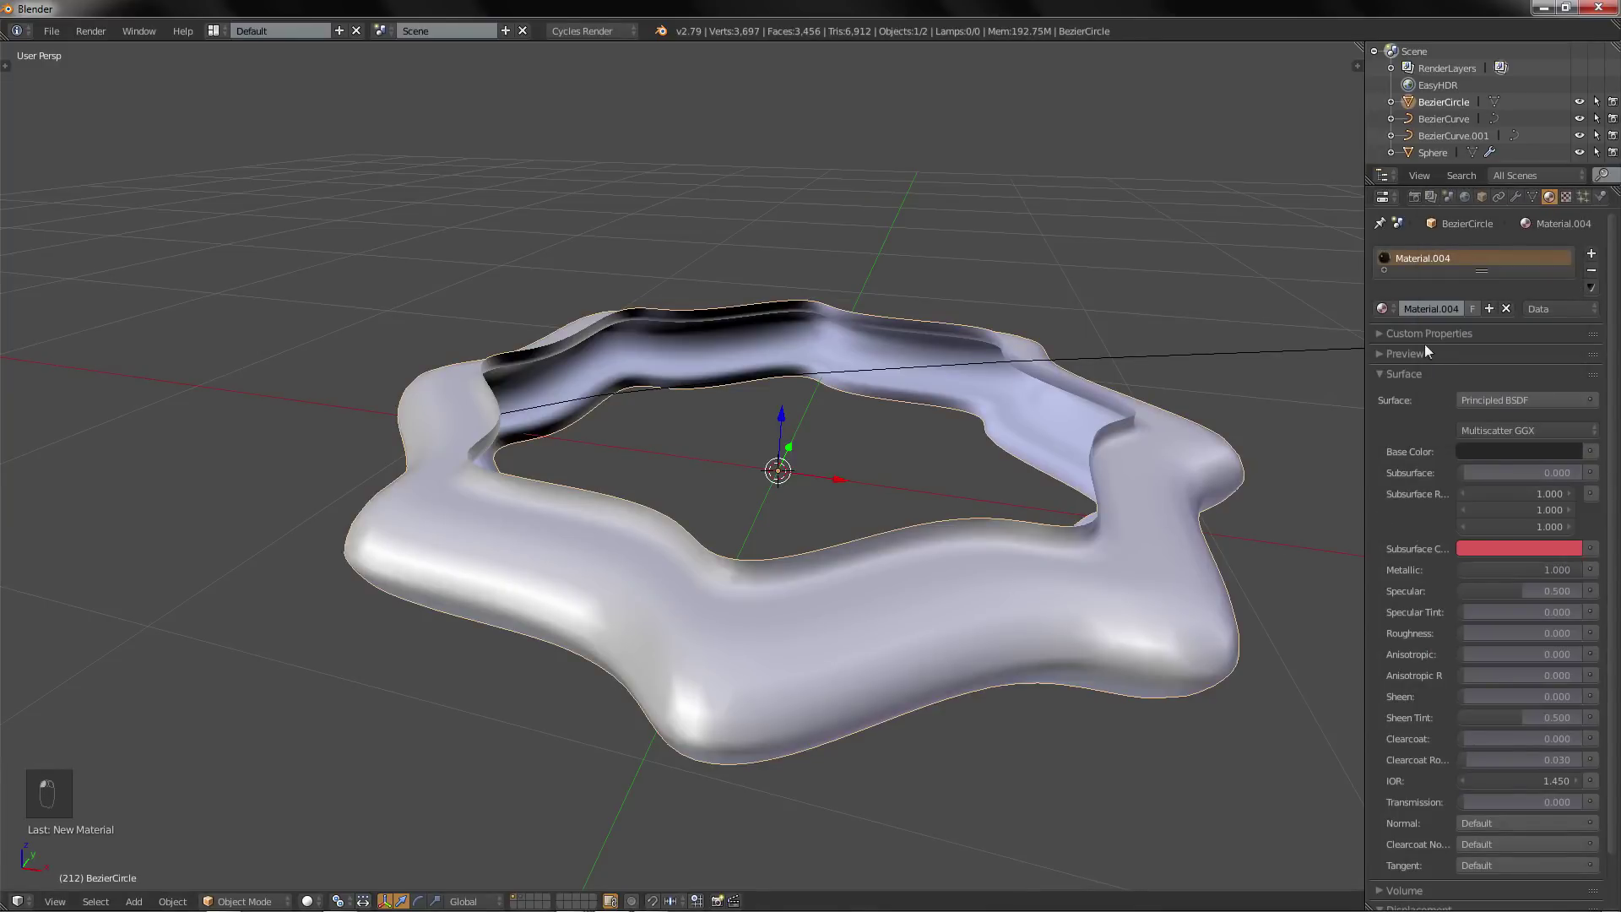
Enter edit mode on the wavy ring in face select mode and select the two face loops along its upper inner rim
{"action": "middle_click_drag", "start_coordinate": [1042, 558], "coordinate": [1011, 577]}
{"action": "scroll", "coordinate": [842, 622], "scroll_direction": "up", "scroll_amount": 1}
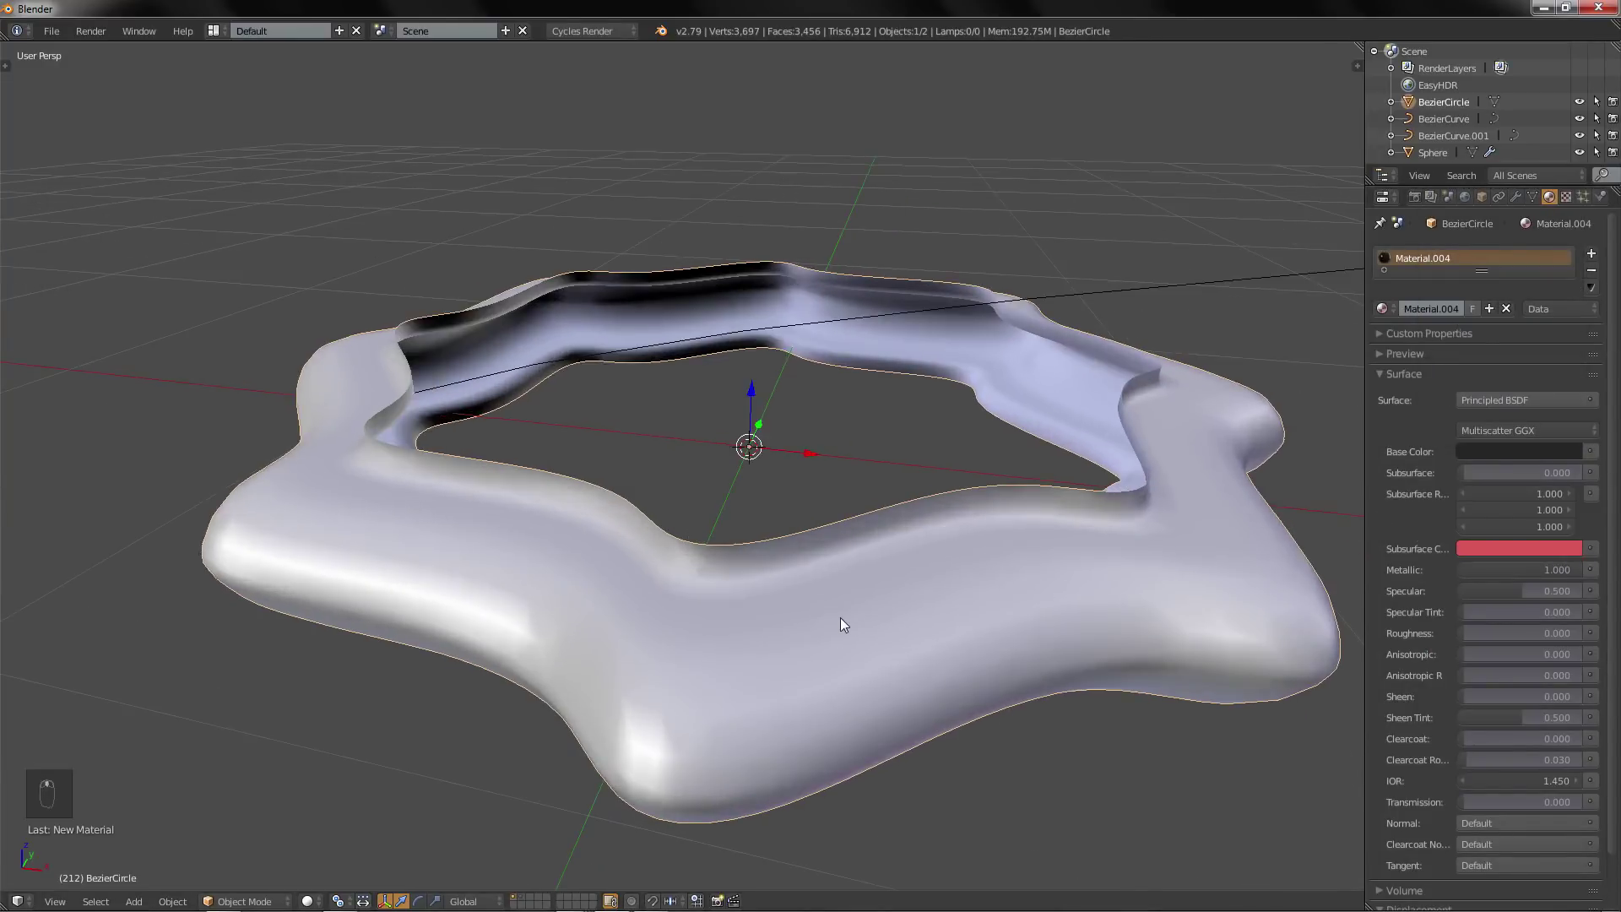
{"action": "middle_click_drag", "start_coordinate": [841, 623], "coordinate": [882, 619]}
{"action": "scroll", "coordinate": [1521, 591], "scroll_direction": "down", "scroll_amount": 1}
{"action": "key", "text": "Tab"}
{"action": "scroll", "coordinate": [789, 561], "scroll_direction": "up", "scroll_amount": 5}
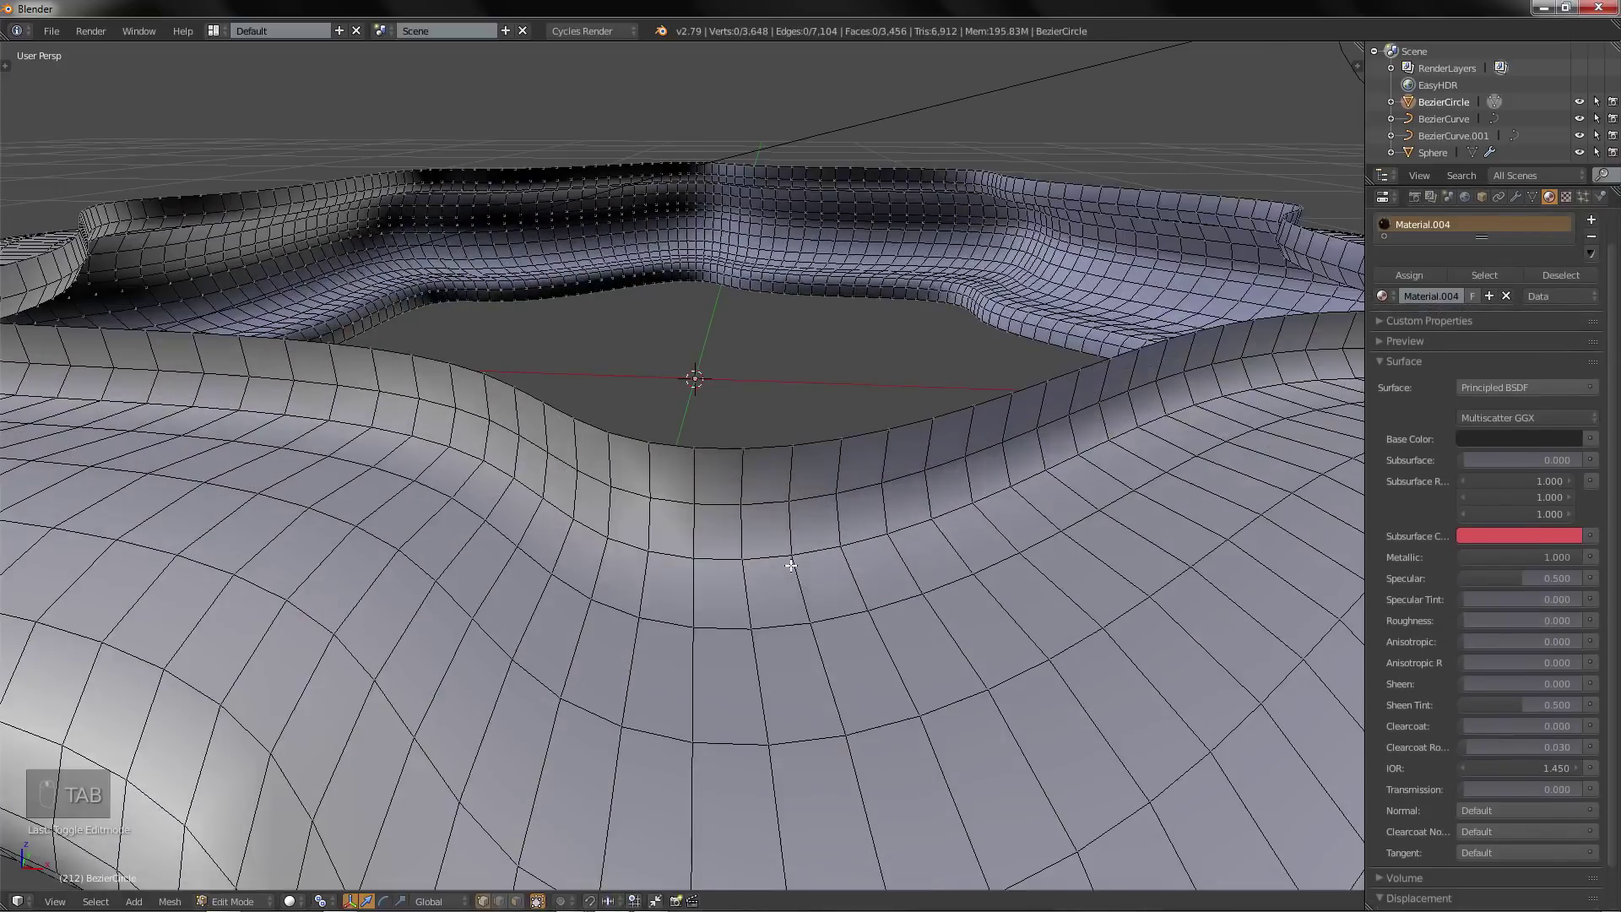
{"action": "left_click", "coordinate": [515, 901]}
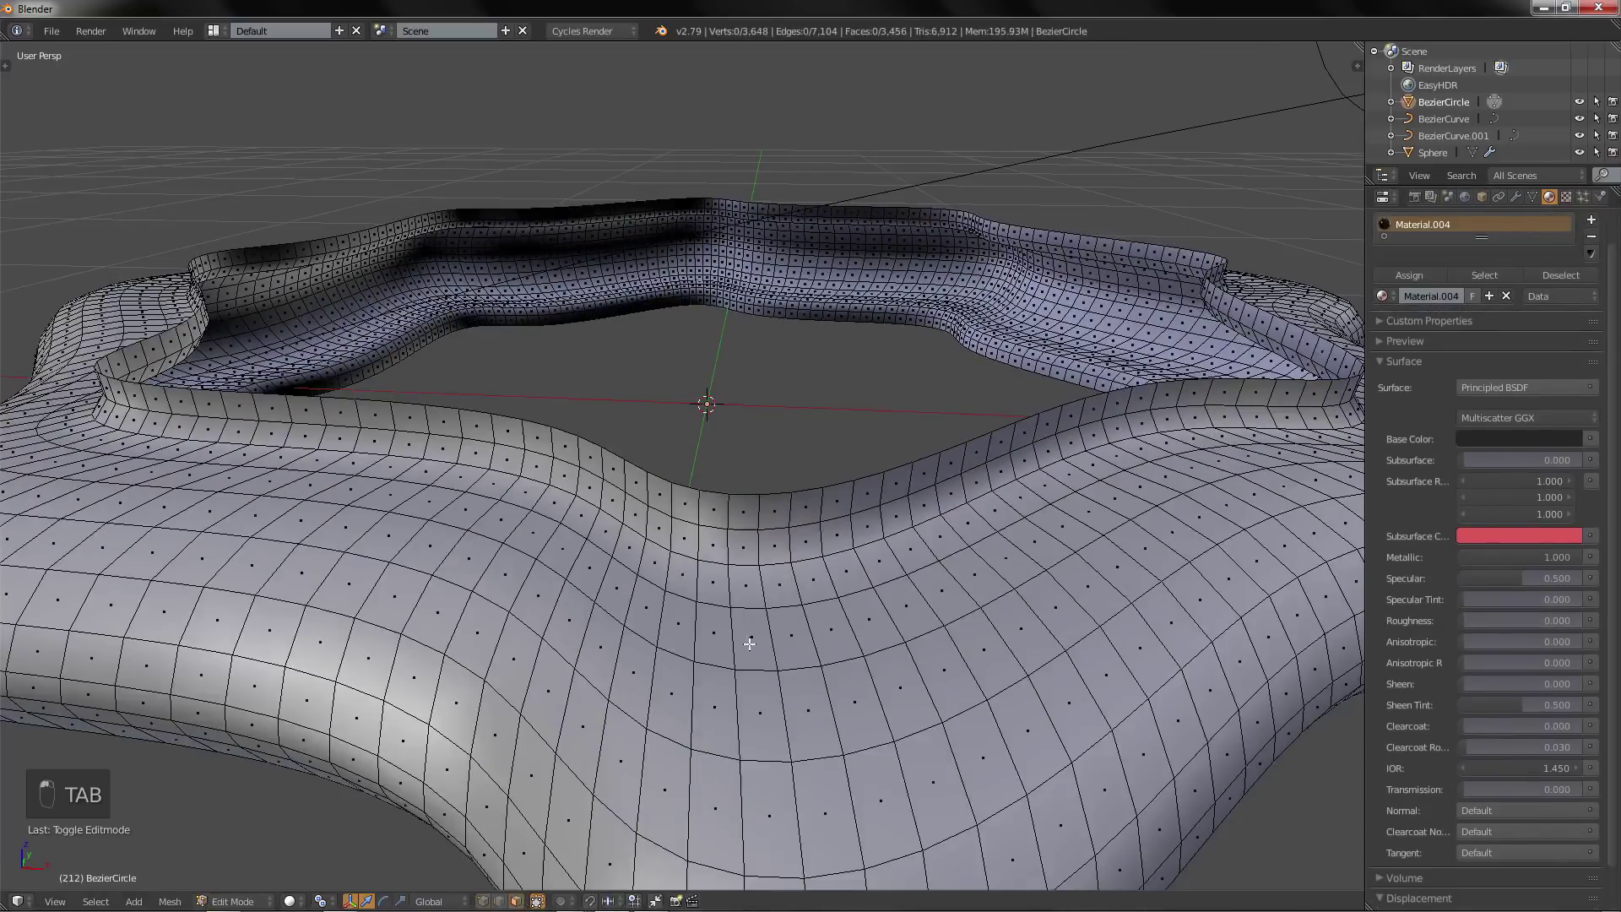
{"action": "right_click", "coordinate": [781, 545], "text": "alt"}
{"action": "right_click", "coordinate": [796, 514], "text": "alt+shift"}
Add the two face loops along the ring's lower inner rim to the selection
{"action": "scroll", "coordinate": [783, 565], "scroll_direction": "down", "scroll_amount": 3}
{"action": "middle_click_drag", "start_coordinate": [775, 570], "coordinate": [736, 562]}
{"action": "scroll", "coordinate": [738, 484], "scroll_direction": "up", "scroll_amount": 5}
{"action": "right_click", "coordinate": [728, 552], "text": "alt+shift"}
{"action": "right_click", "coordinate": [730, 517], "text": "alt+shift"}
{"action": "scroll", "coordinate": [729, 518], "scroll_direction": "down", "scroll_amount": 4}
Add a second material slot with a new Emission material and set its color to saturated red
{"action": "left_click", "coordinate": [1591, 221]}
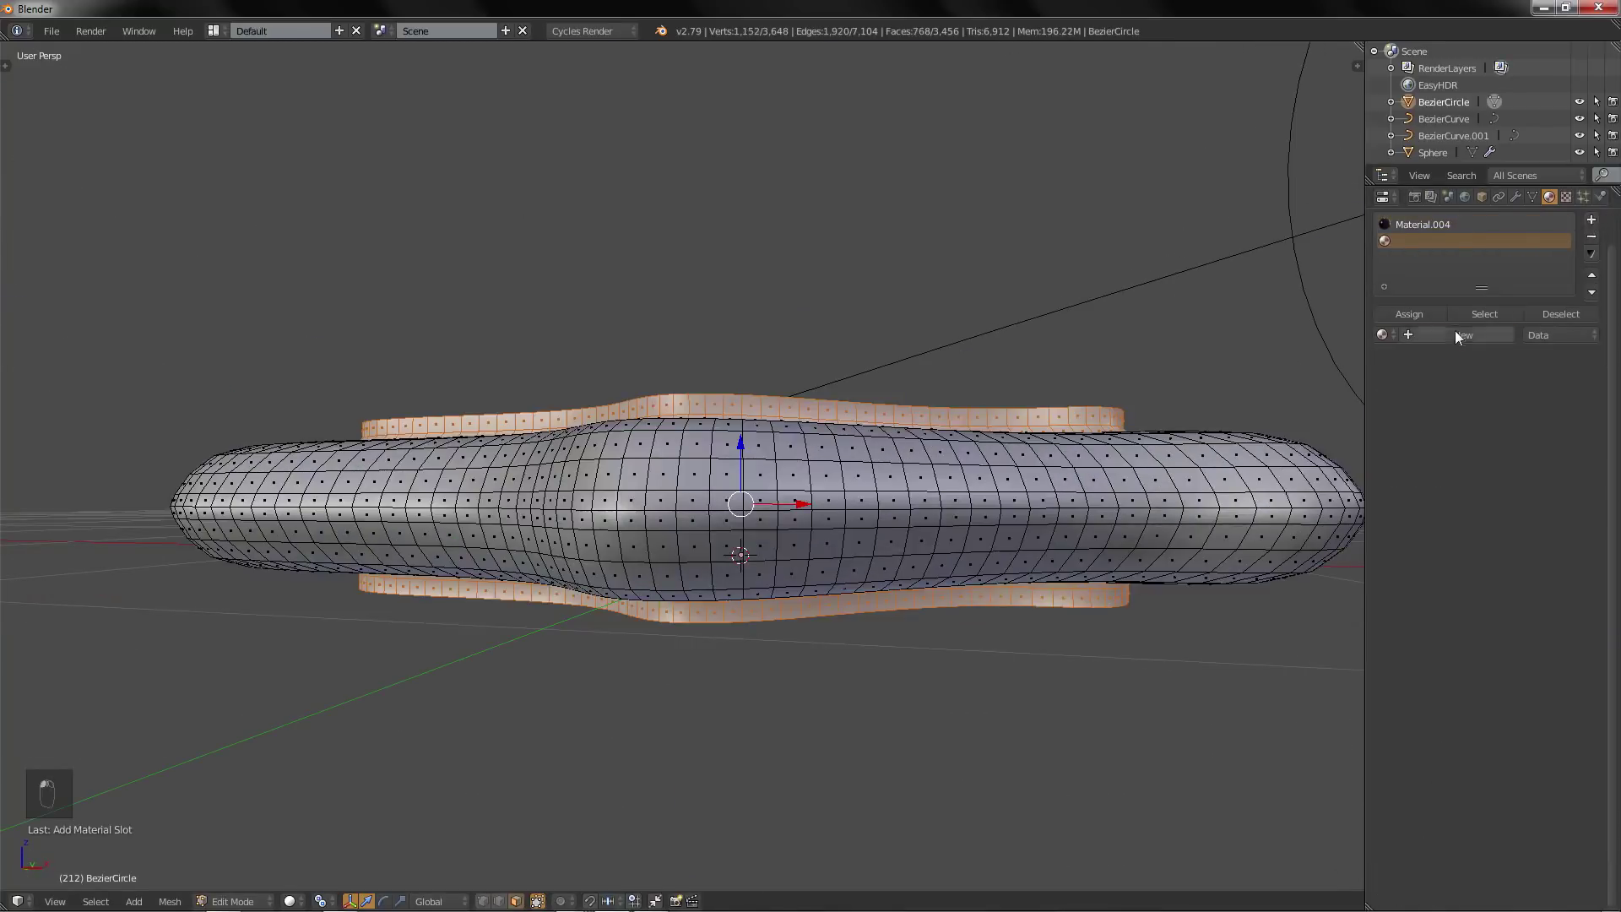
{"action": "left_click", "coordinate": [1455, 335]}
{"action": "left_click", "coordinate": [1482, 419]}
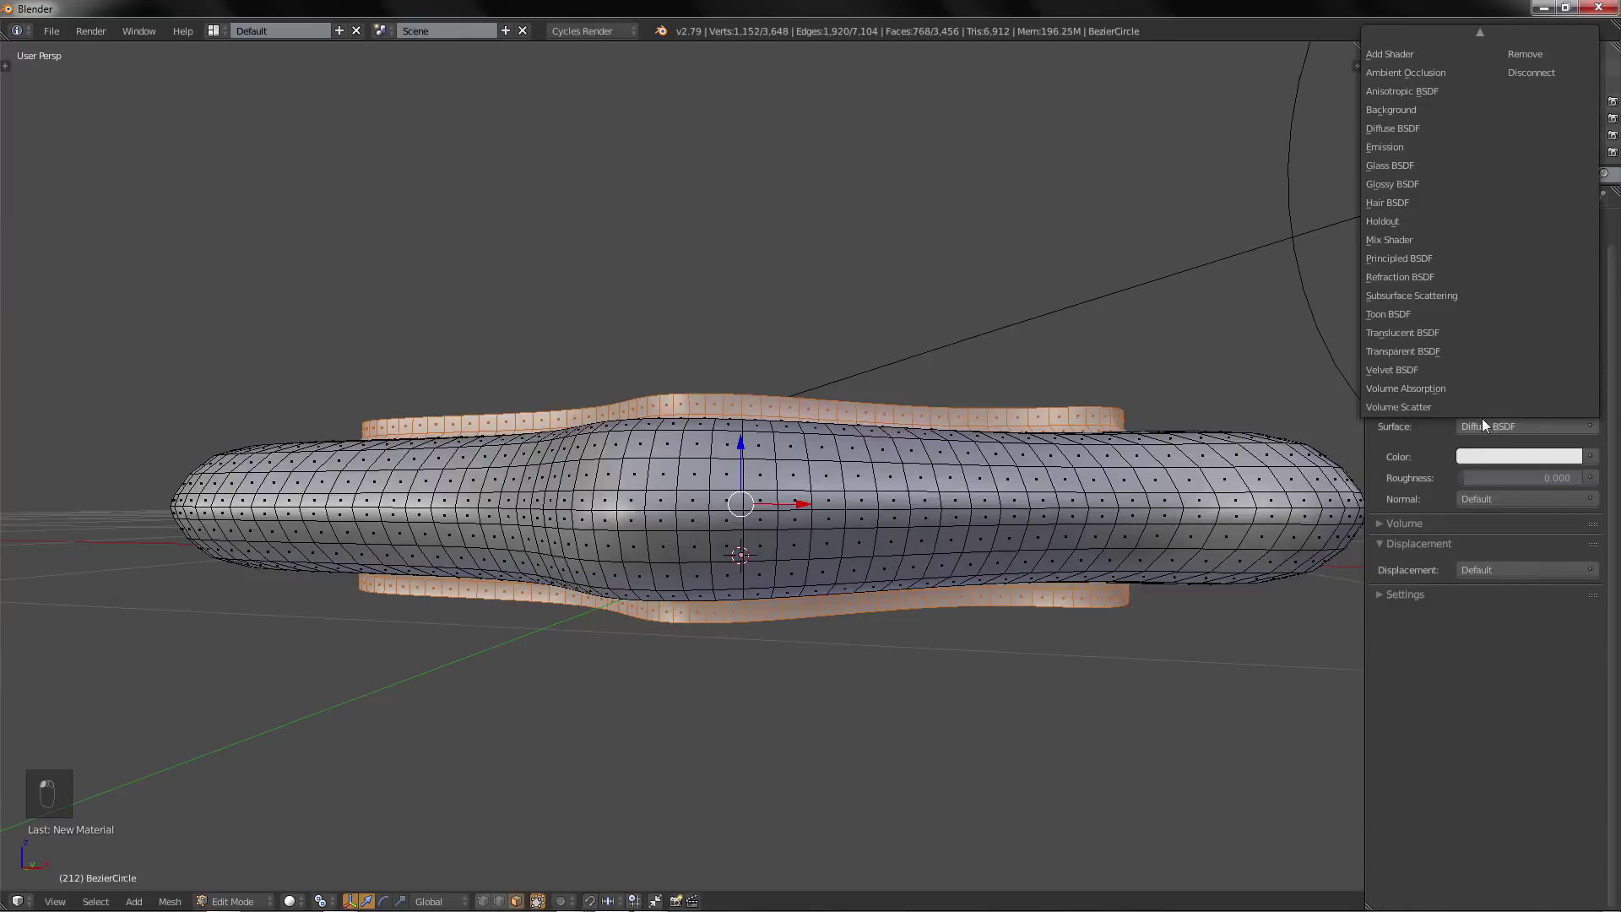
{"action": "left_click", "coordinate": [1410, 150]}
{"action": "left_click", "coordinate": [1516, 454]}
{"action": "left_click", "coordinate": [1517, 336]}
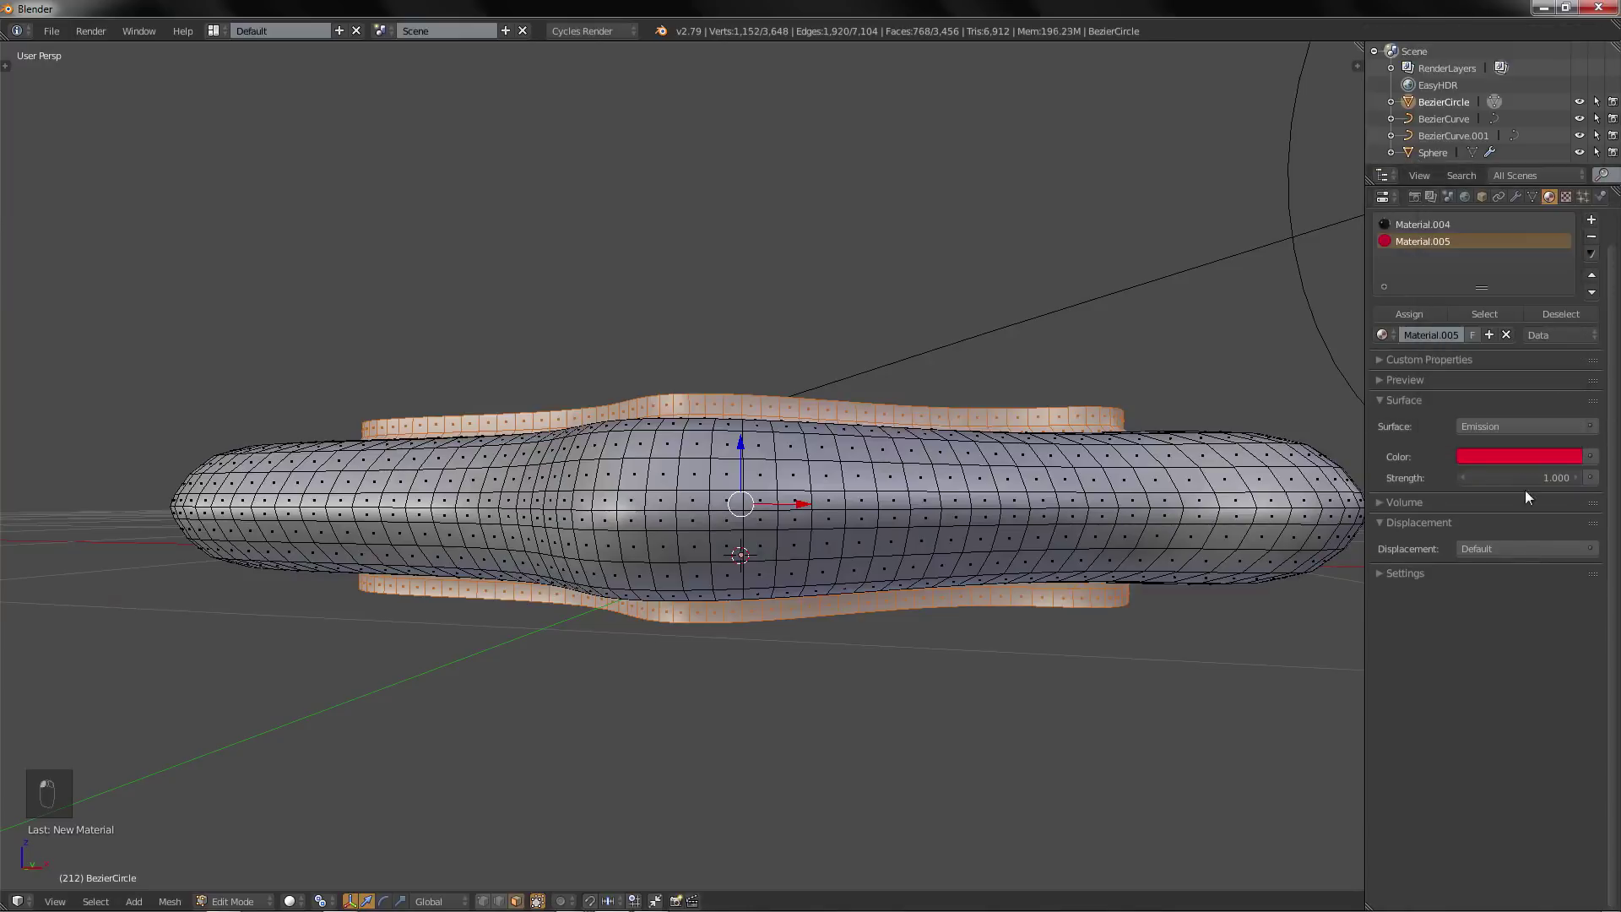
Assign the red emission material to the selected rim faces, deselect everything and leave edit mode
{"action": "middle_click_drag", "start_coordinate": [1056, 510], "coordinate": [1066, 553]}
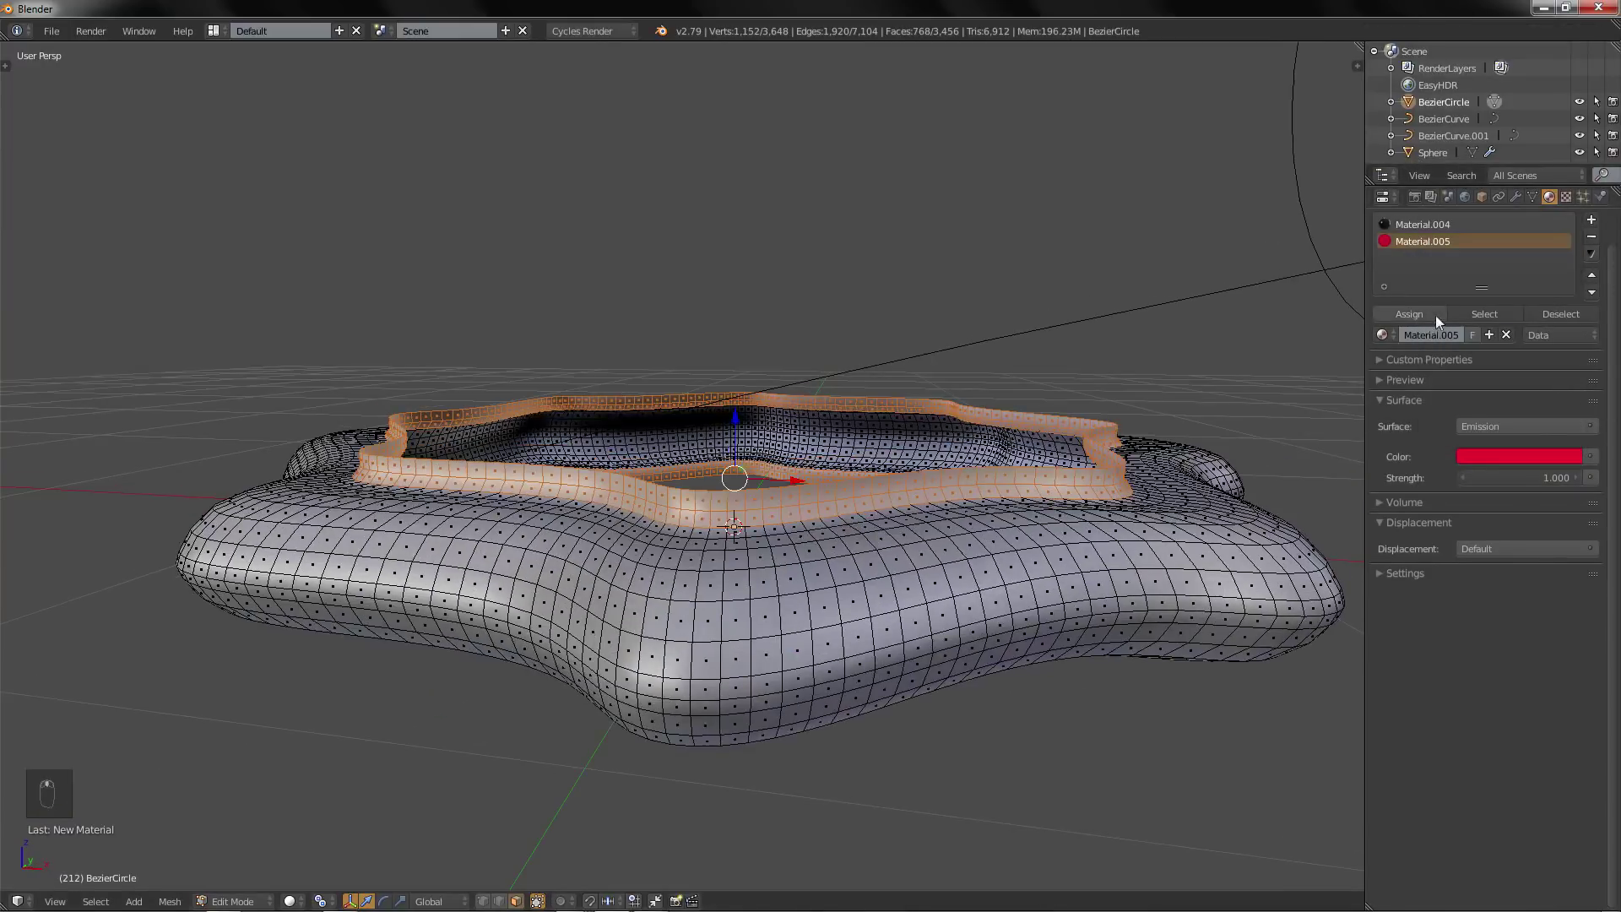
{"action": "left_click", "coordinate": [1413, 312]}
{"action": "key", "text": "a"}
{"action": "key", "text": "Tab"}
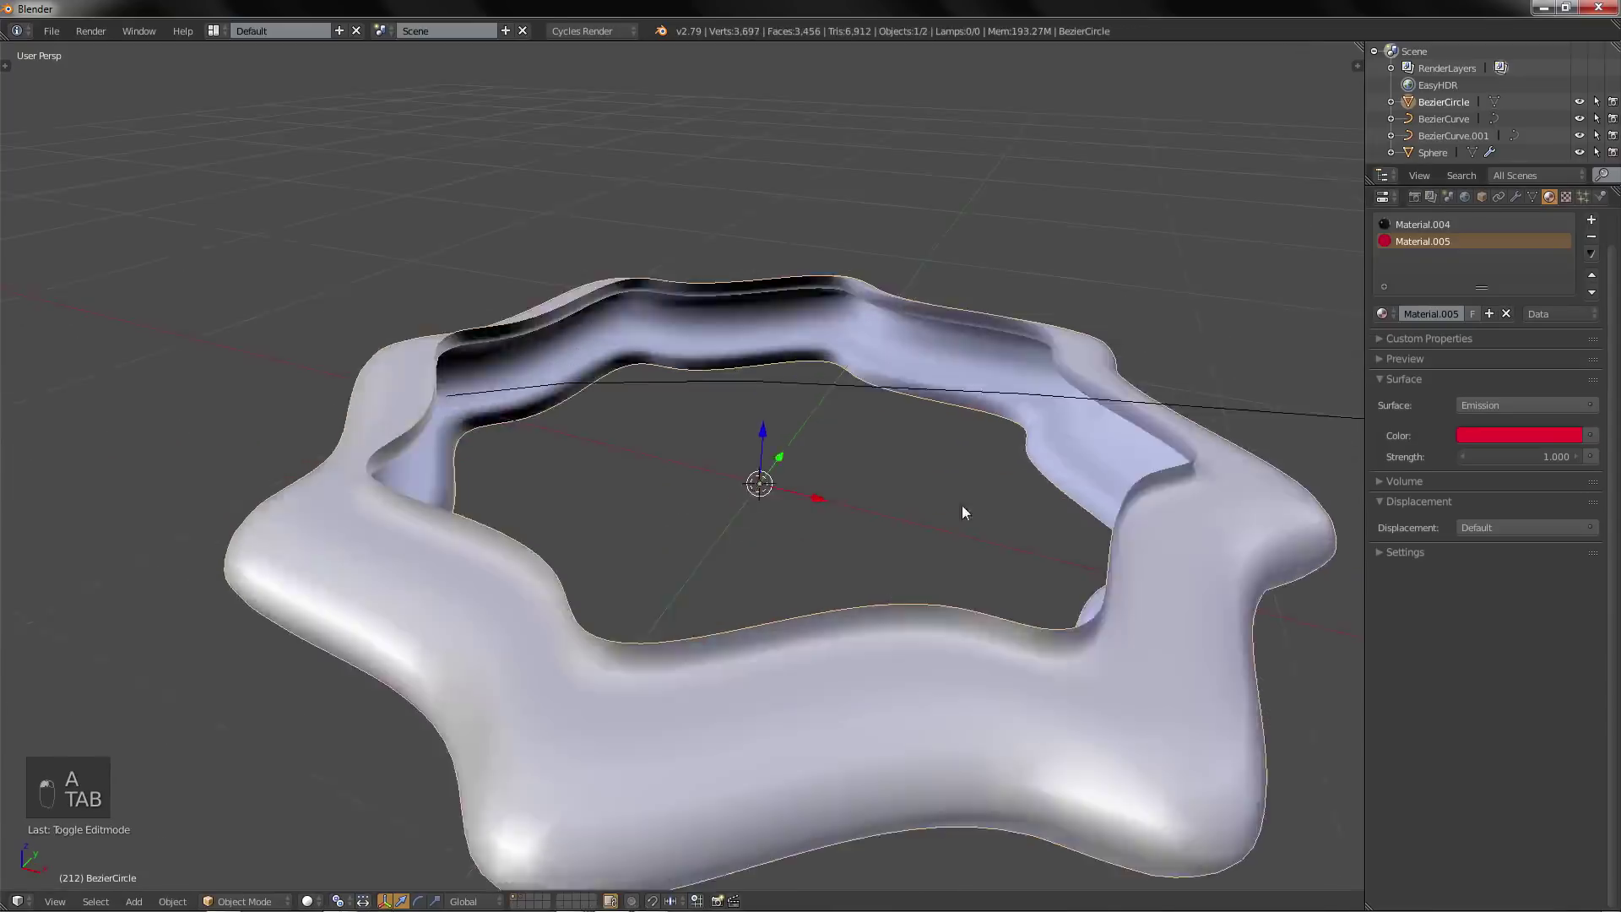
Add an Array modifier to the ring and enable its Merge option
{"action": "scroll", "coordinate": [971, 456], "scroll_direction": "down", "scroll_amount": 5}
{"action": "middle_click_drag", "start_coordinate": [971, 456], "coordinate": [819, 552], "text": "shift"}
{"action": "left_click", "coordinate": [1515, 196]}
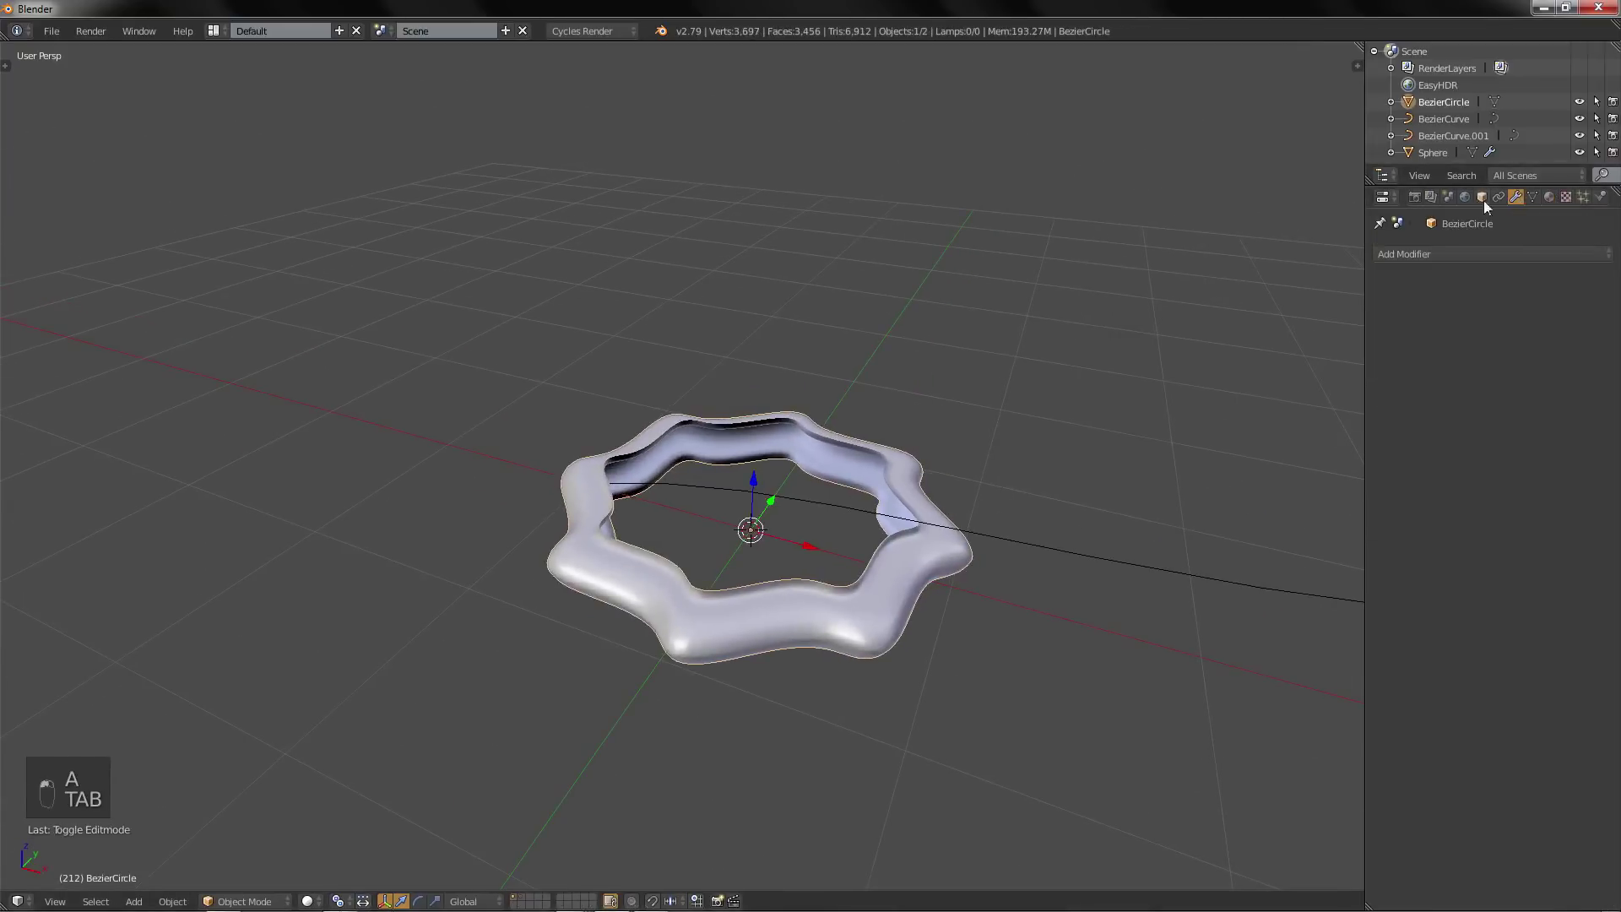
{"action": "left_click", "coordinate": [1453, 253]}
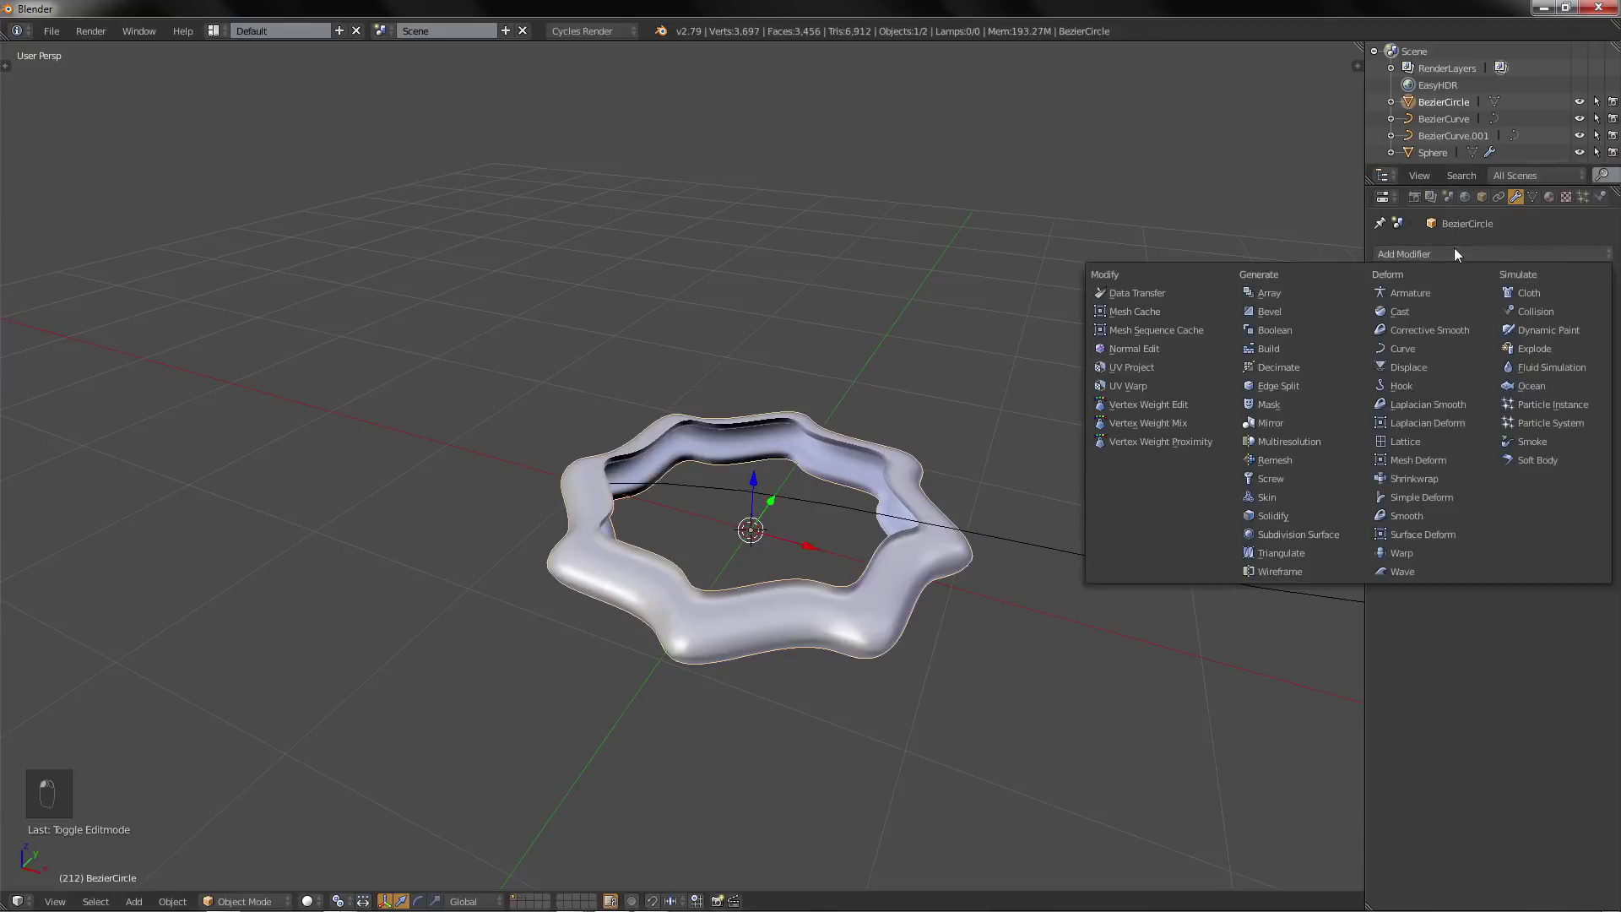
{"action": "left_click", "coordinate": [1283, 292]}
{"action": "middle_click_drag", "start_coordinate": [1190, 417], "coordinate": [988, 542]}
{"action": "left_click", "coordinate": [1403, 451]}
{"action": "scroll", "coordinate": [944, 549], "scroll_direction": "up", "scroll_amount": 2}
Set the array's fit type to Fit Curve and pick the winding curve BezierCurve.001 as its curve
{"action": "left_click", "coordinate": [1504, 331]}
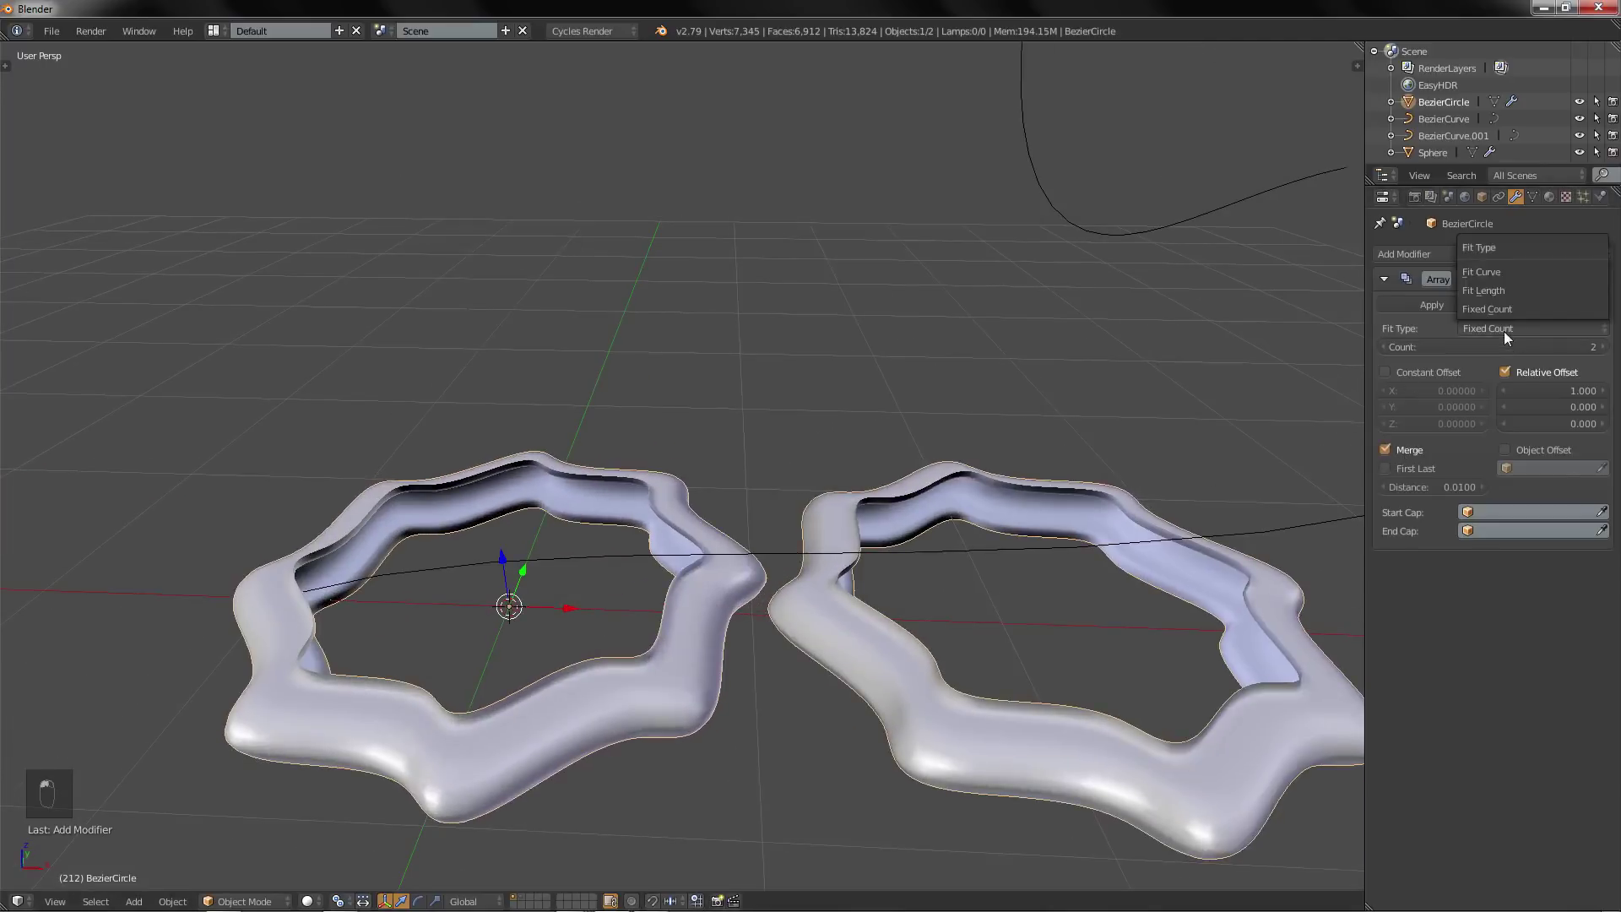
{"action": "left_click", "coordinate": [1494, 272]}
{"action": "left_click", "coordinate": [1604, 344]}
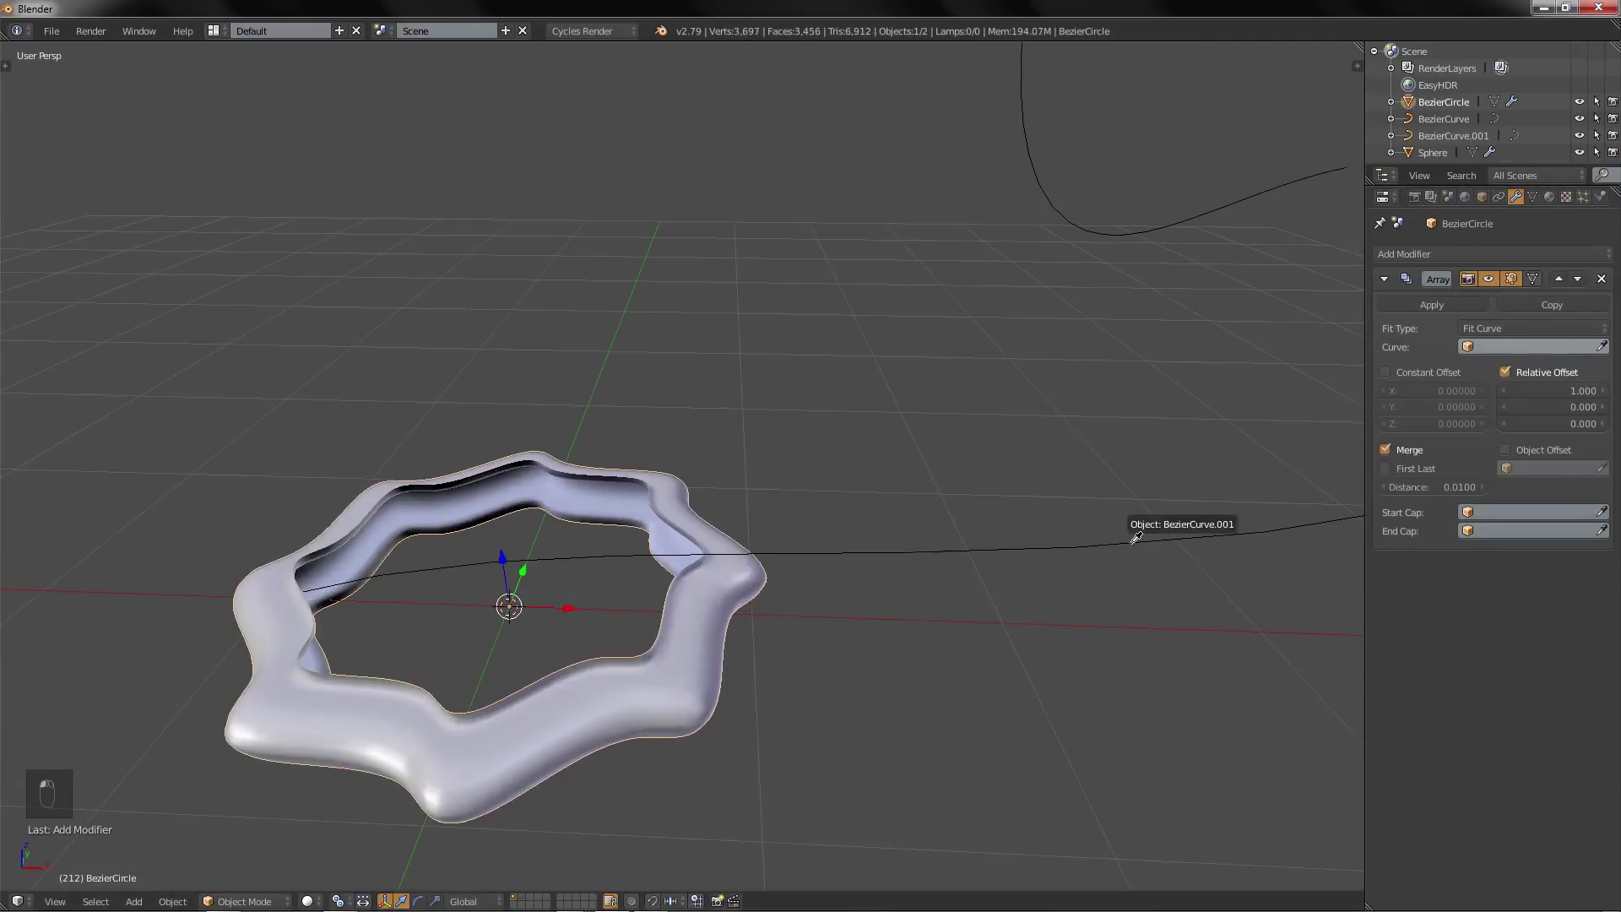
{"action": "left_click", "coordinate": [1165, 542]}
{"action": "middle_click_drag", "start_coordinate": [1214, 528], "coordinate": [1146, 549]}
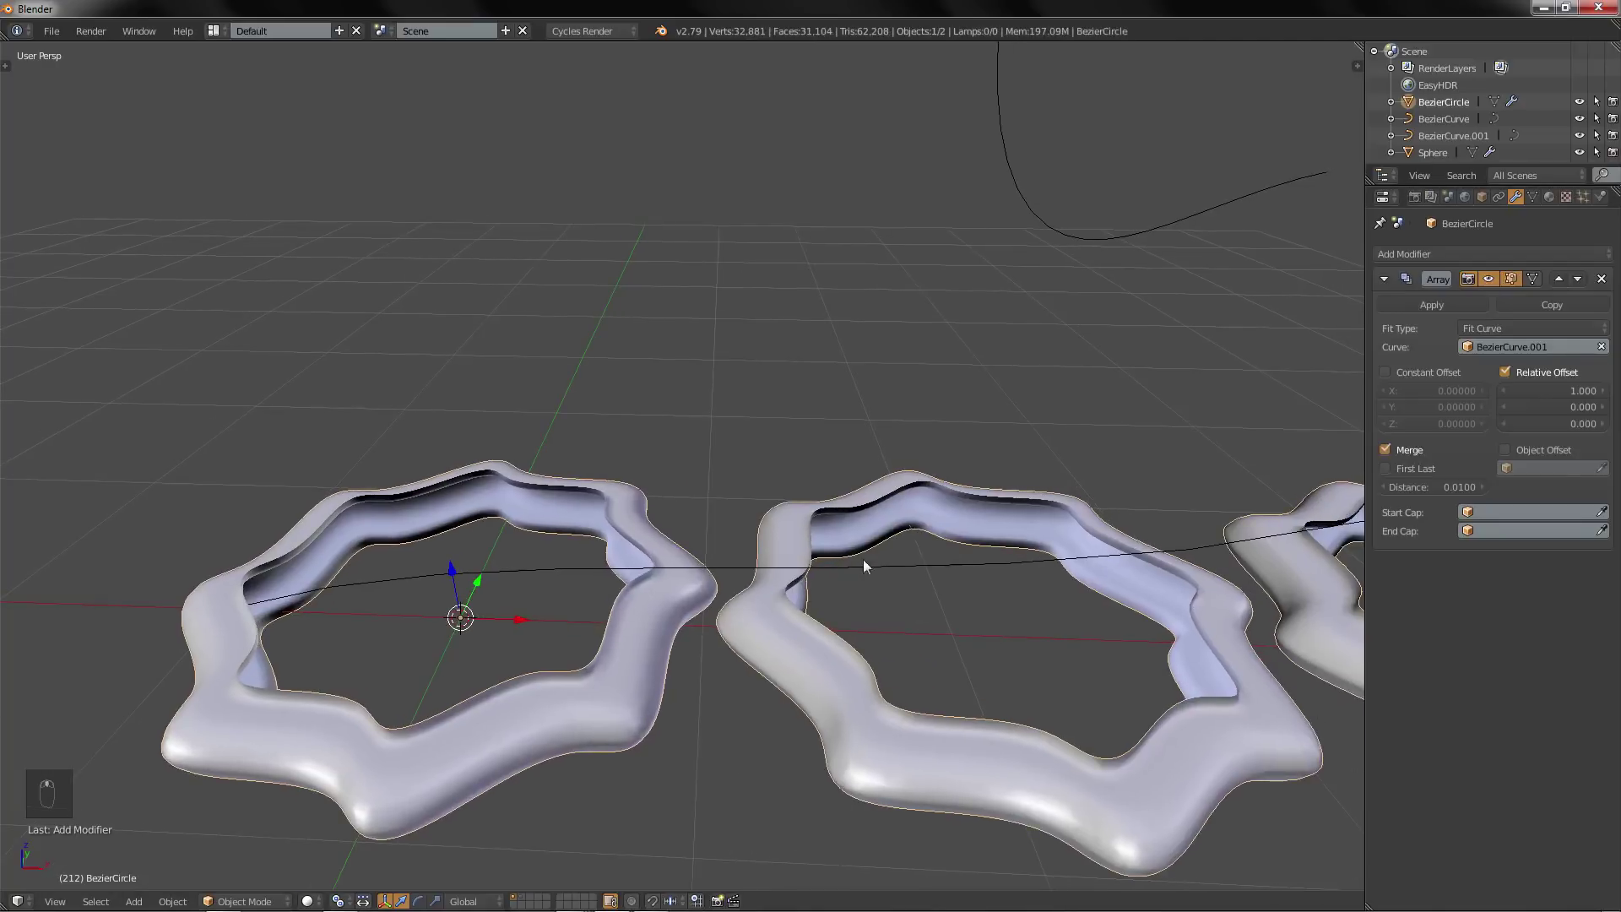
Add a Curve modifier to the ring and pick BezierCurve.001 as its deforming object
{"action": "left_click", "coordinate": [1441, 255]}
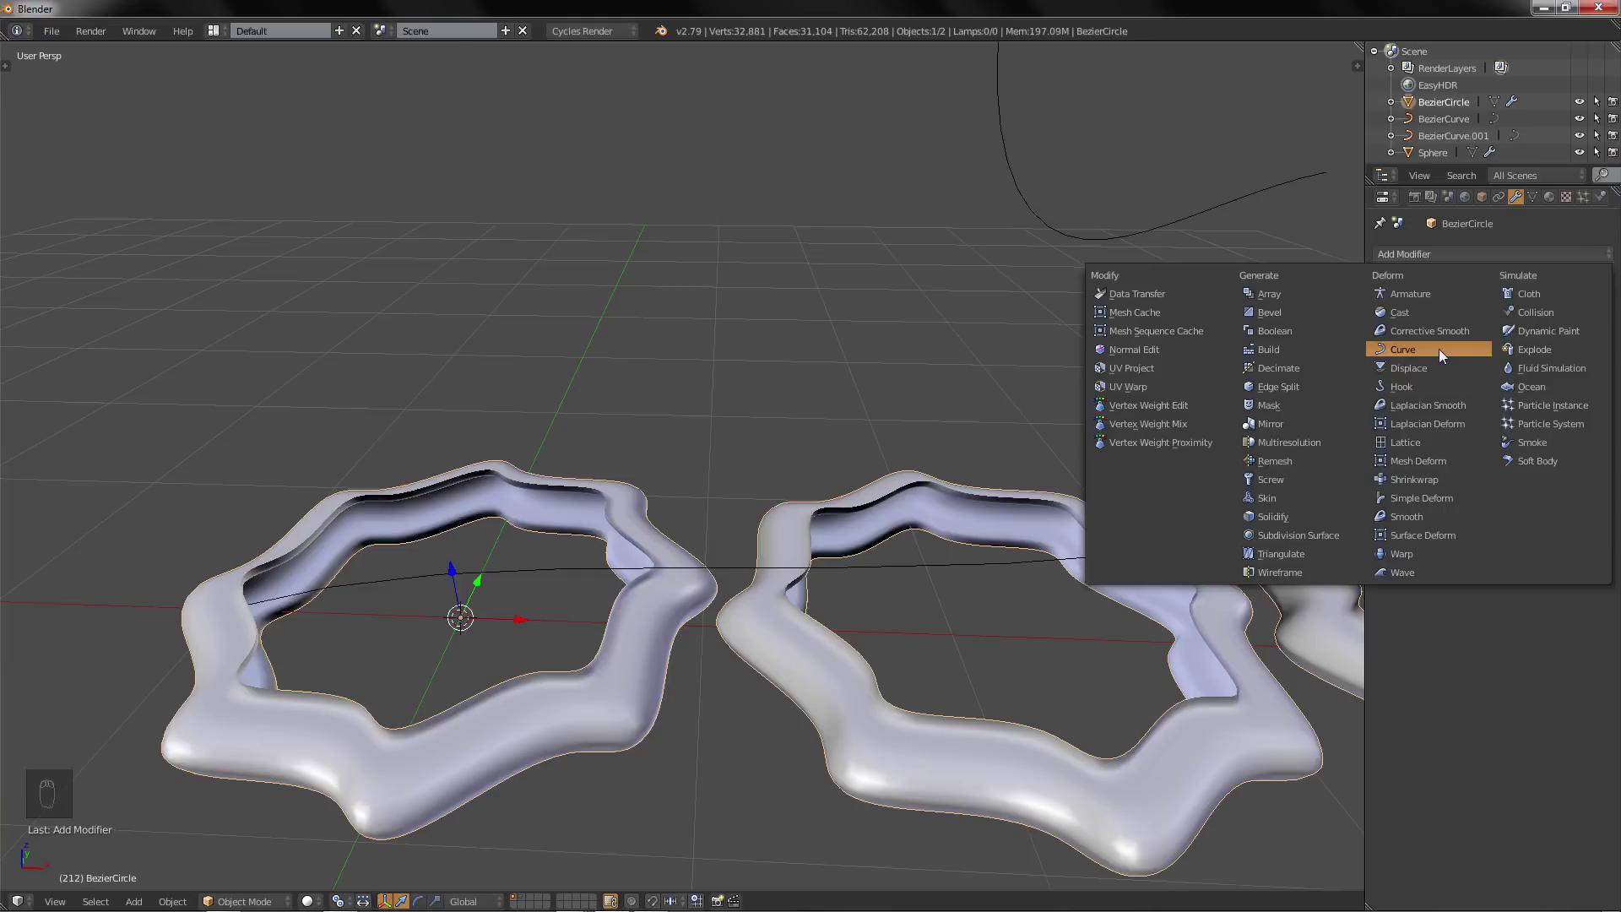
{"action": "left_click", "coordinate": [1412, 350]}
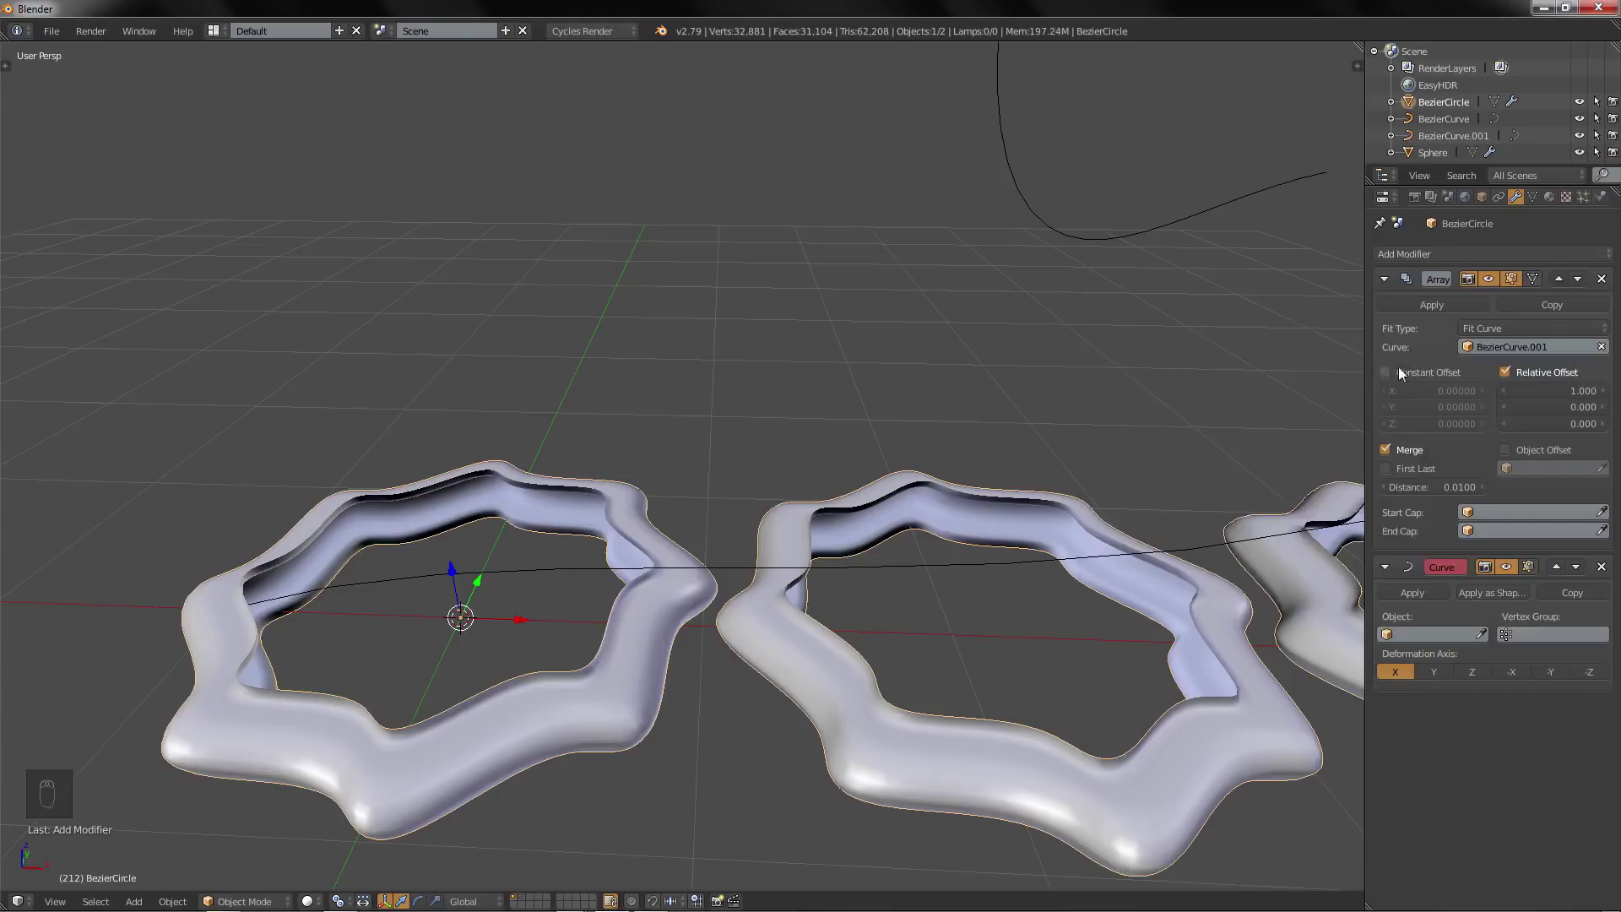
{"action": "left_click", "coordinate": [1202, 548]}
{"action": "scroll", "coordinate": [1199, 546], "scroll_direction": "down", "scroll_amount": 3}
{"action": "middle_click_drag", "start_coordinate": [1183, 540], "coordinate": [1065, 562], "text": "shift"}
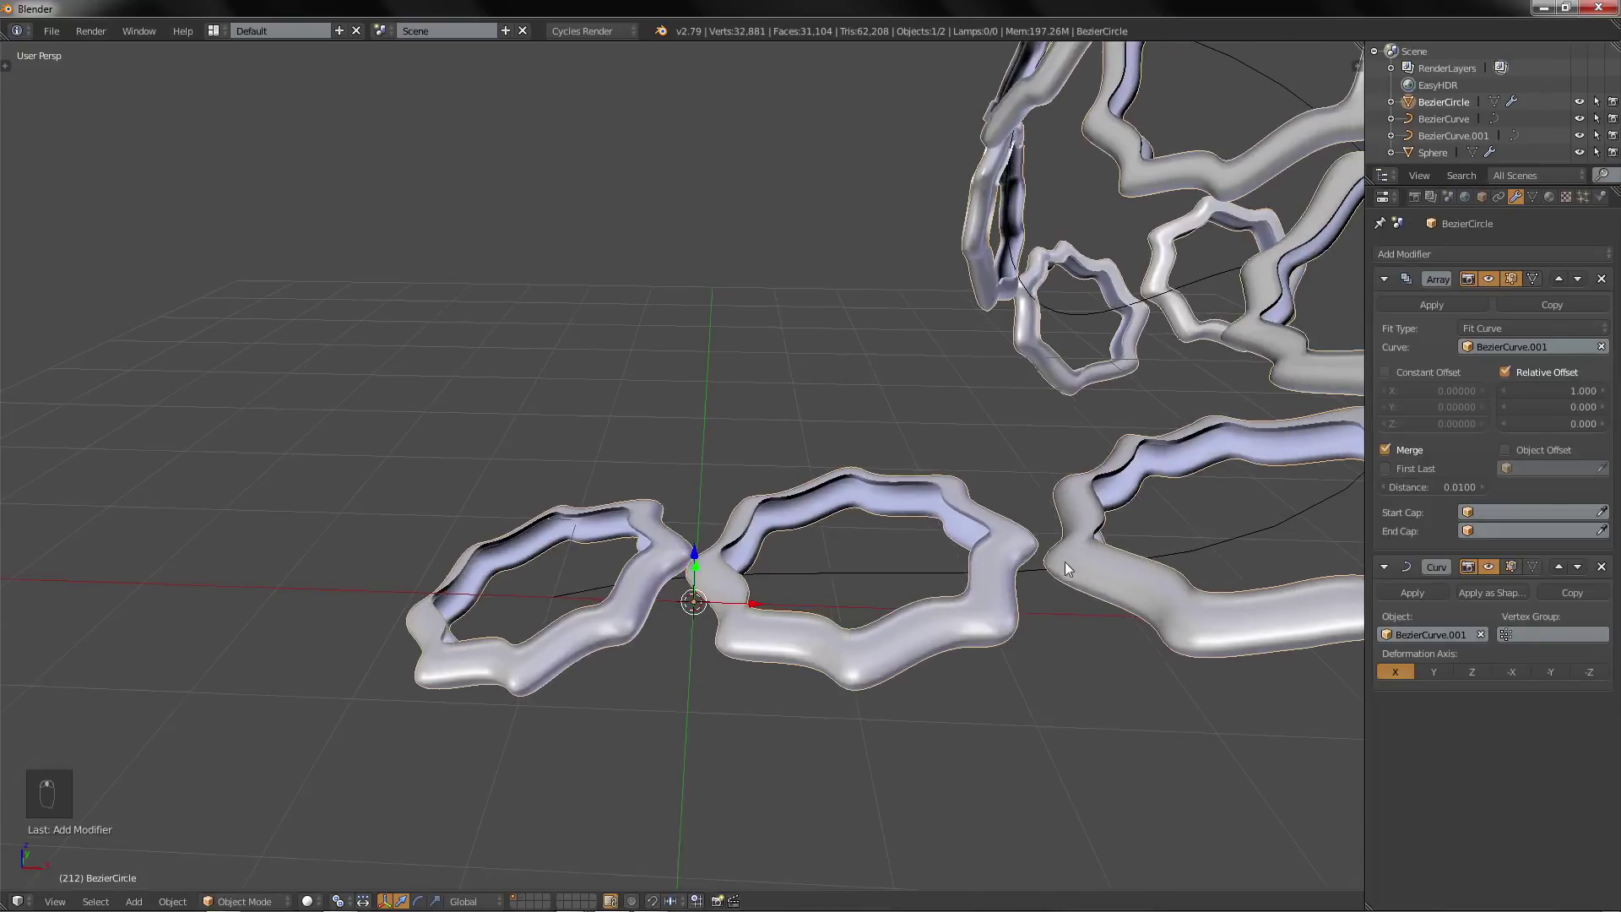
Try the Y, Z, -X and -Y deformation axes on the Curve modifier and return to X
{"action": "left_click", "coordinate": [1435, 669]}
{"action": "left_click", "coordinate": [1465, 669]}
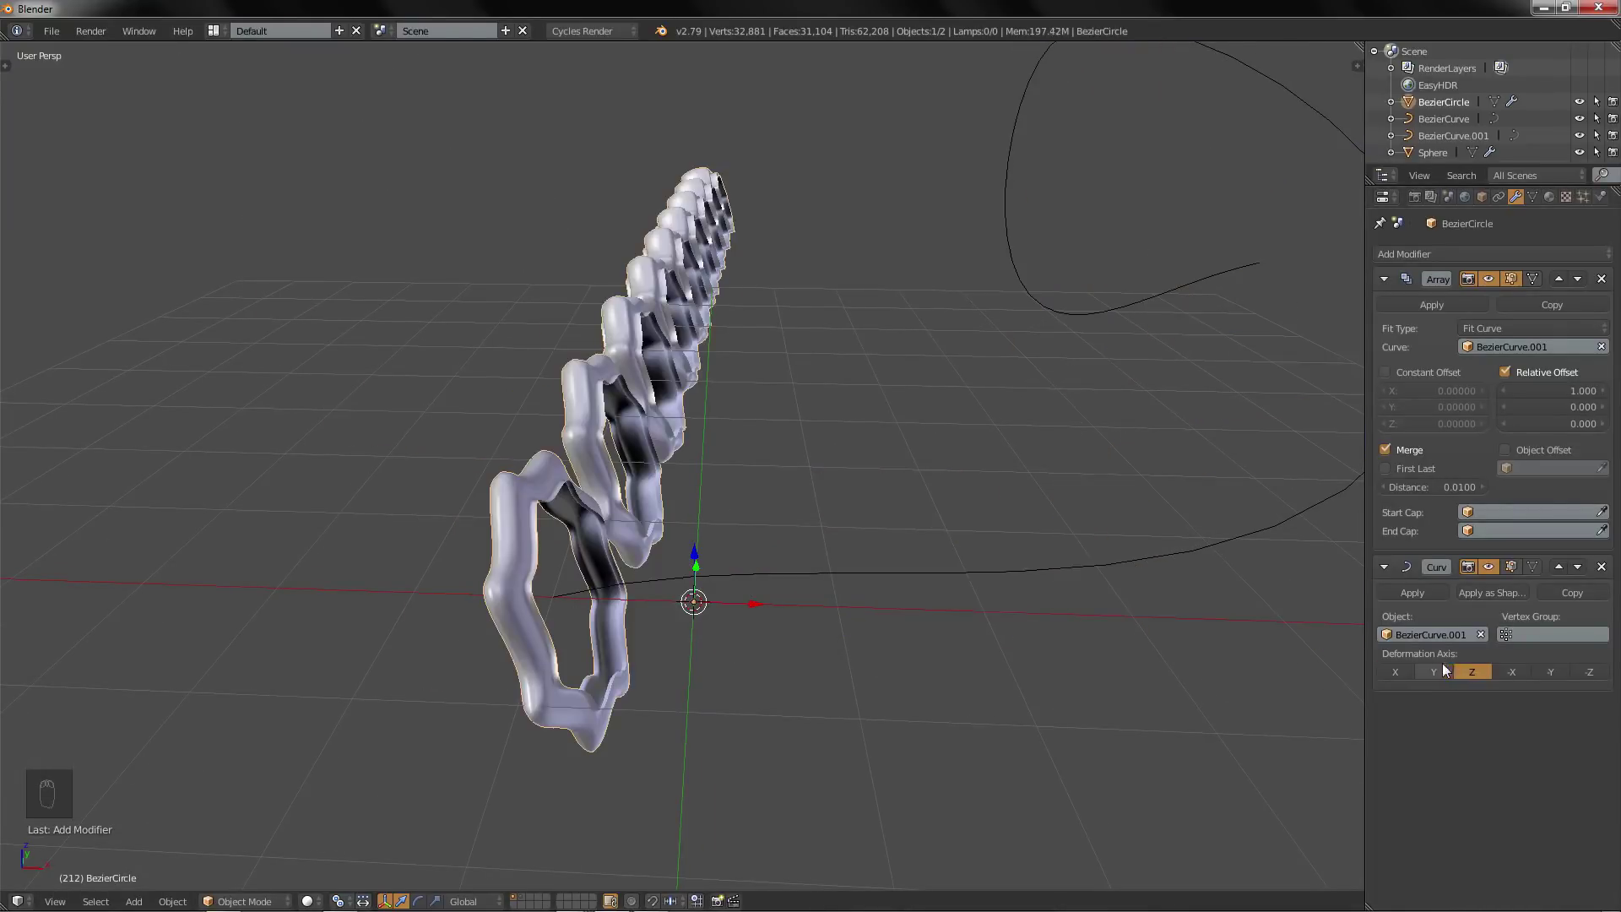
{"action": "left_click", "coordinate": [1511, 672]}
{"action": "left_click", "coordinate": [1552, 672]}
{"action": "left_click", "coordinate": [1395, 672]}
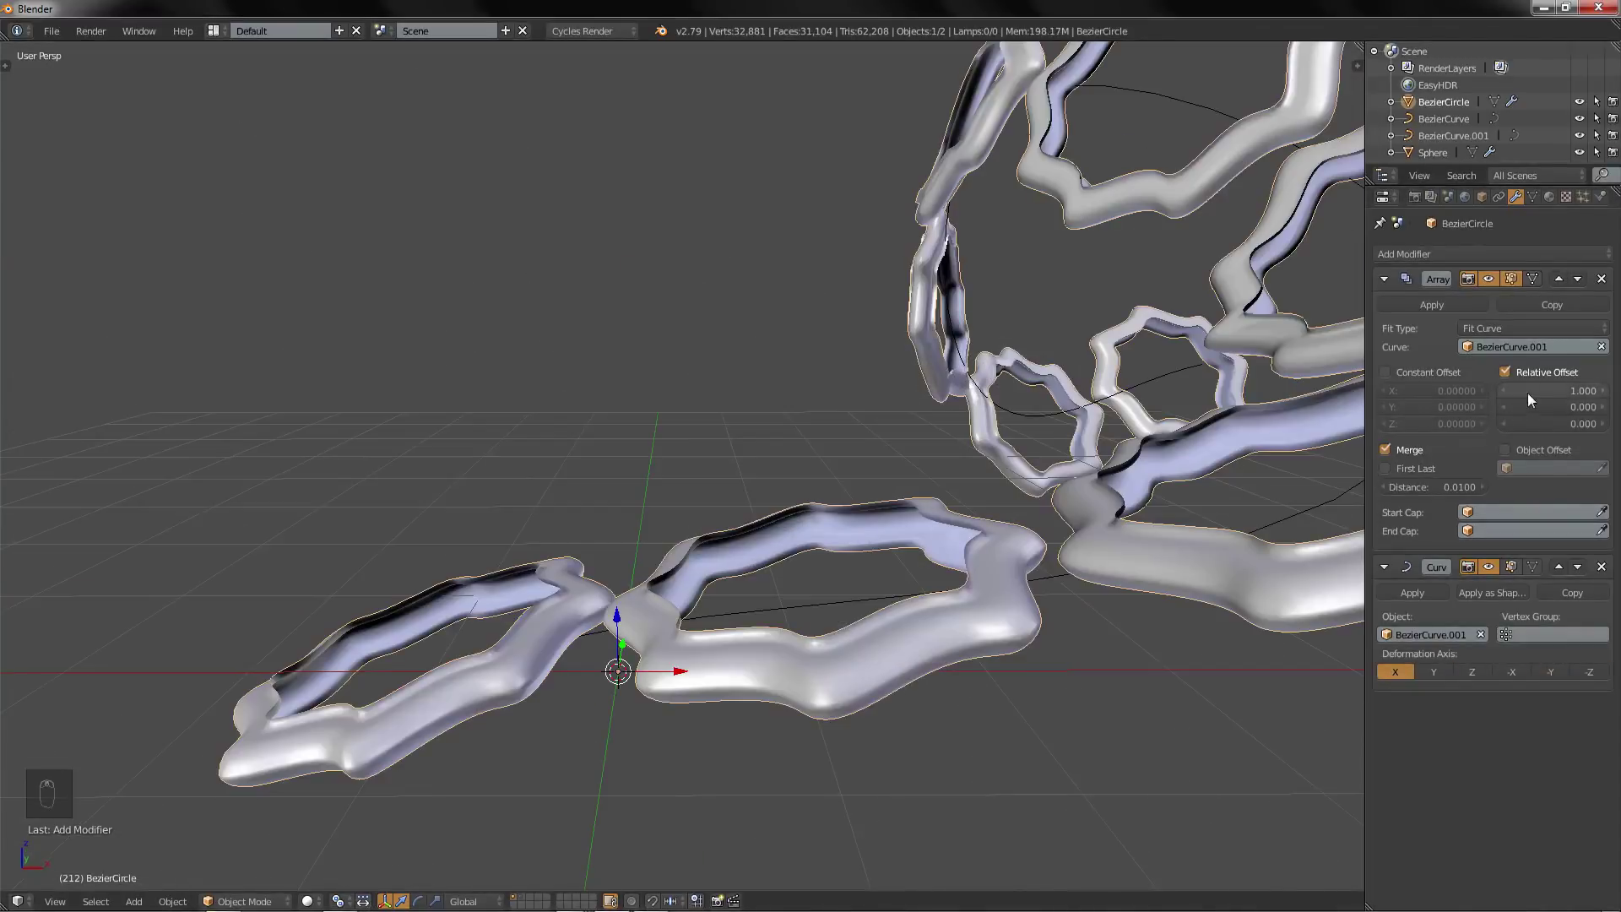
Set the array's relative offset to 0 in X, 0 in Y and 1 in Z
{"action": "left_click_drag", "start_coordinate": [1528, 407], "coordinate": [1542, 409]}
{"action": "left_click_drag", "start_coordinate": [1514, 406], "coordinate": [1033, 721]}
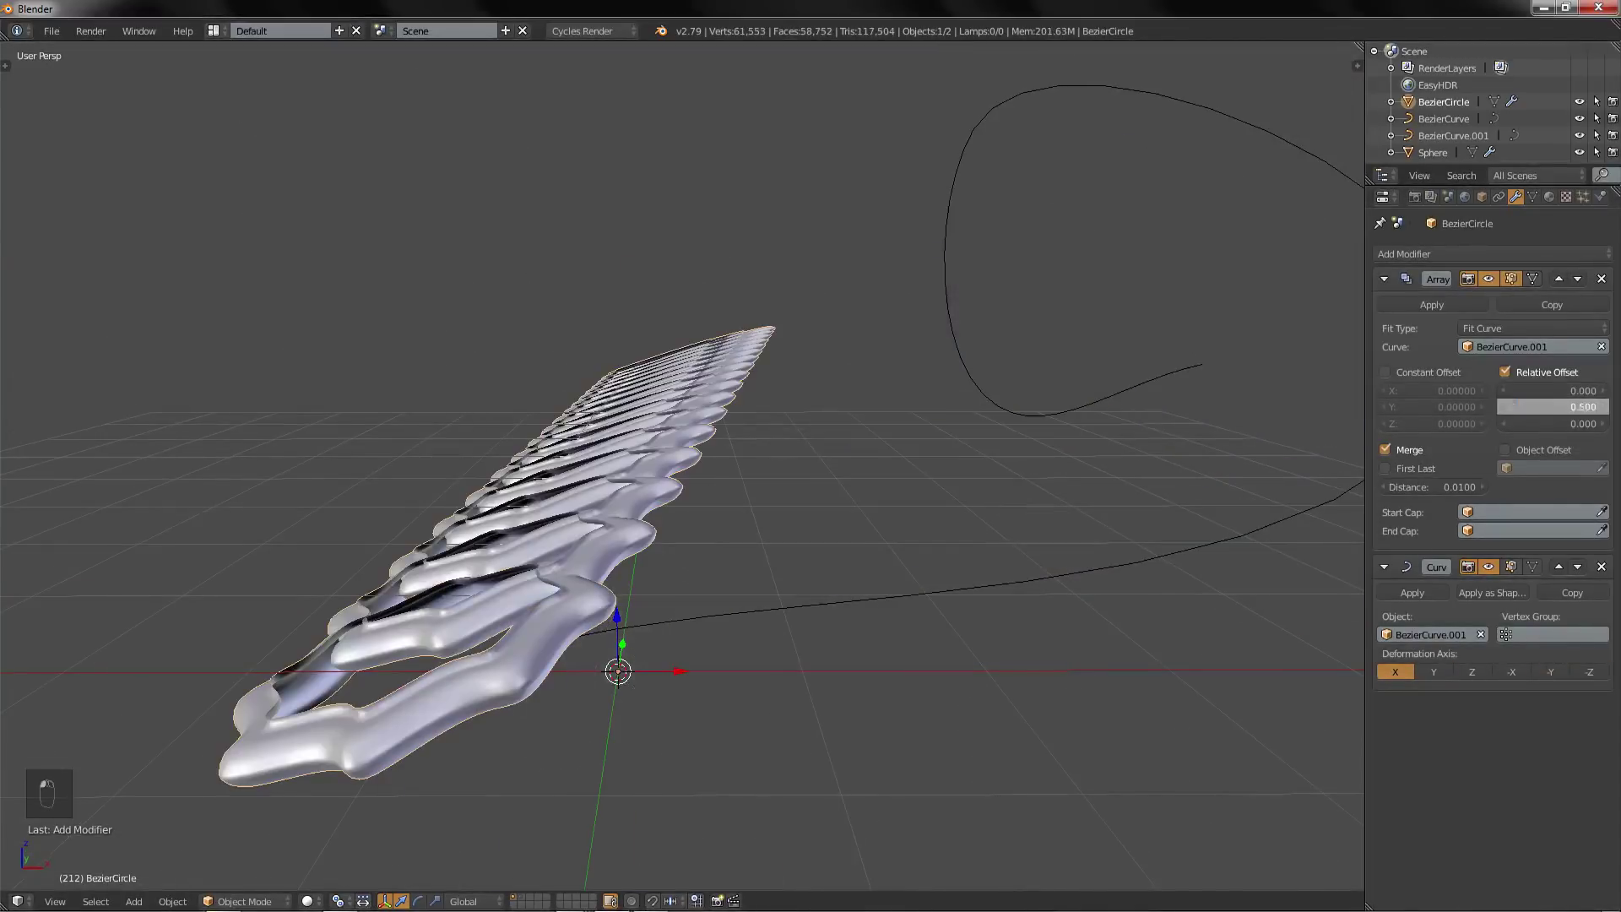
{"action": "type", "text": "0"}
{"action": "key", "text": "Return"}
{"action": "left_click", "coordinate": [1562, 420]}
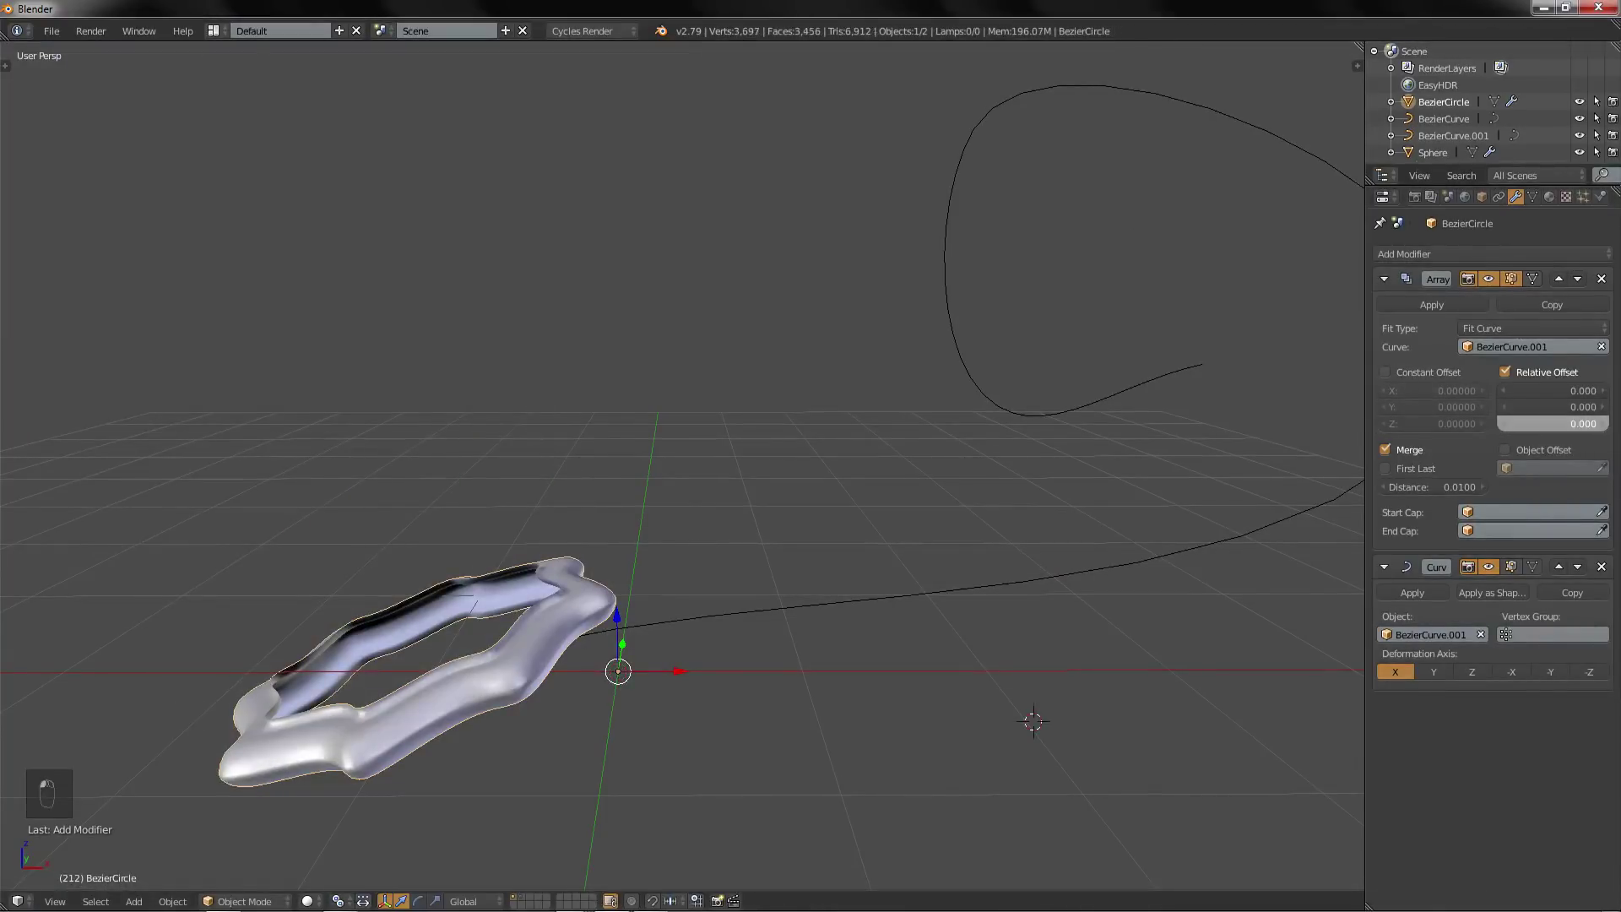
{"action": "left_click_drag", "start_coordinate": [1560, 424], "coordinate": [1532, 429]}
{"action": "type", "text": "1"}
{"action": "key", "text": "Return"}
Set the Curve modifier's deformation axis to Z so the stacked rings follow the winding curve
{"action": "scroll", "coordinate": [929, 434], "scroll_direction": "down", "scroll_amount": 3}
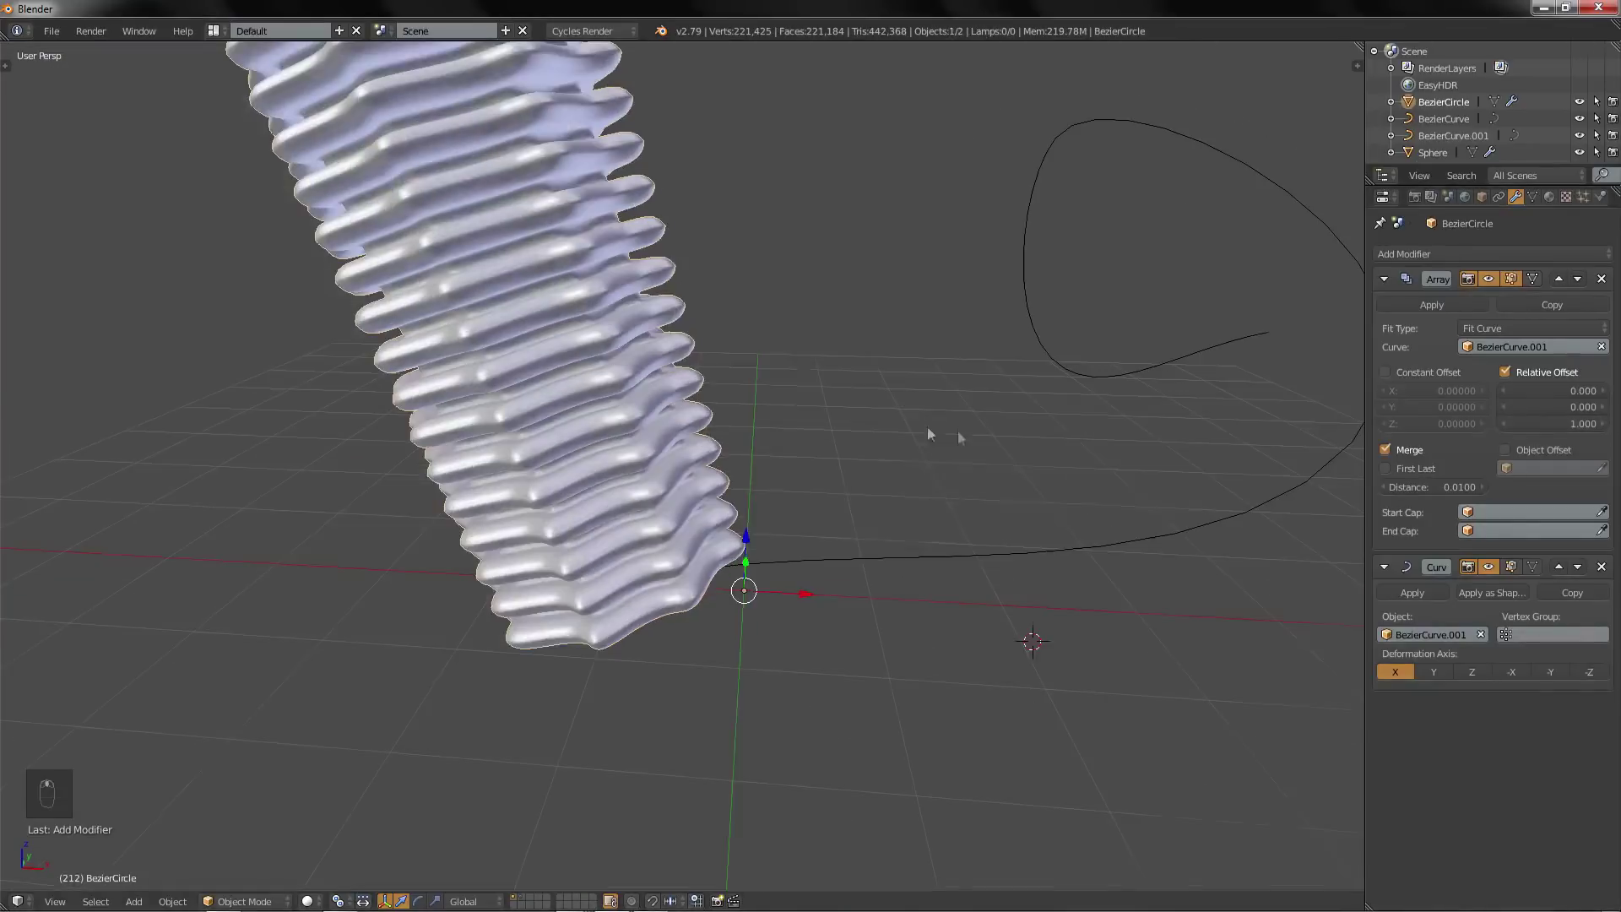
{"action": "left_click", "coordinate": [1436, 672]}
{"action": "left_click", "coordinate": [1476, 671]}
{"action": "mouse_move", "coordinate": [1156, 553]}
{"action": "middle_mouse_down"}
{"action": "mouse_move", "coordinate": [1055, 542]}
{"action": "mouse_move", "coordinate": [1010, 489]}
{"action": "mouse_move", "coordinate": [1081, 505]}
{"action": "mouse_move", "coordinate": [955, 444]}
{"action": "mouse_move", "coordinate": [831, 458]}
{"action": "mouse_move", "coordinate": [1233, 440]}
{"action": "mouse_move", "coordinate": [1068, 458]}
{"action": "mouse_move", "coordinate": [992, 514]}
{"action": "mouse_move", "coordinate": [878, 490]}
{"action": "mouse_move", "coordinate": [951, 493]}
{"action": "middle_mouse_up"}
{"action": "scroll", "coordinate": [1010, 490], "scroll_direction": "up", "scroll_amount": 3}
{"action": "scroll", "coordinate": [1009, 490], "scroll_direction": "down", "scroll_amount": 6}
{"action": "scroll", "coordinate": [1072, 498], "scroll_direction": "up", "scroll_amount": 4}
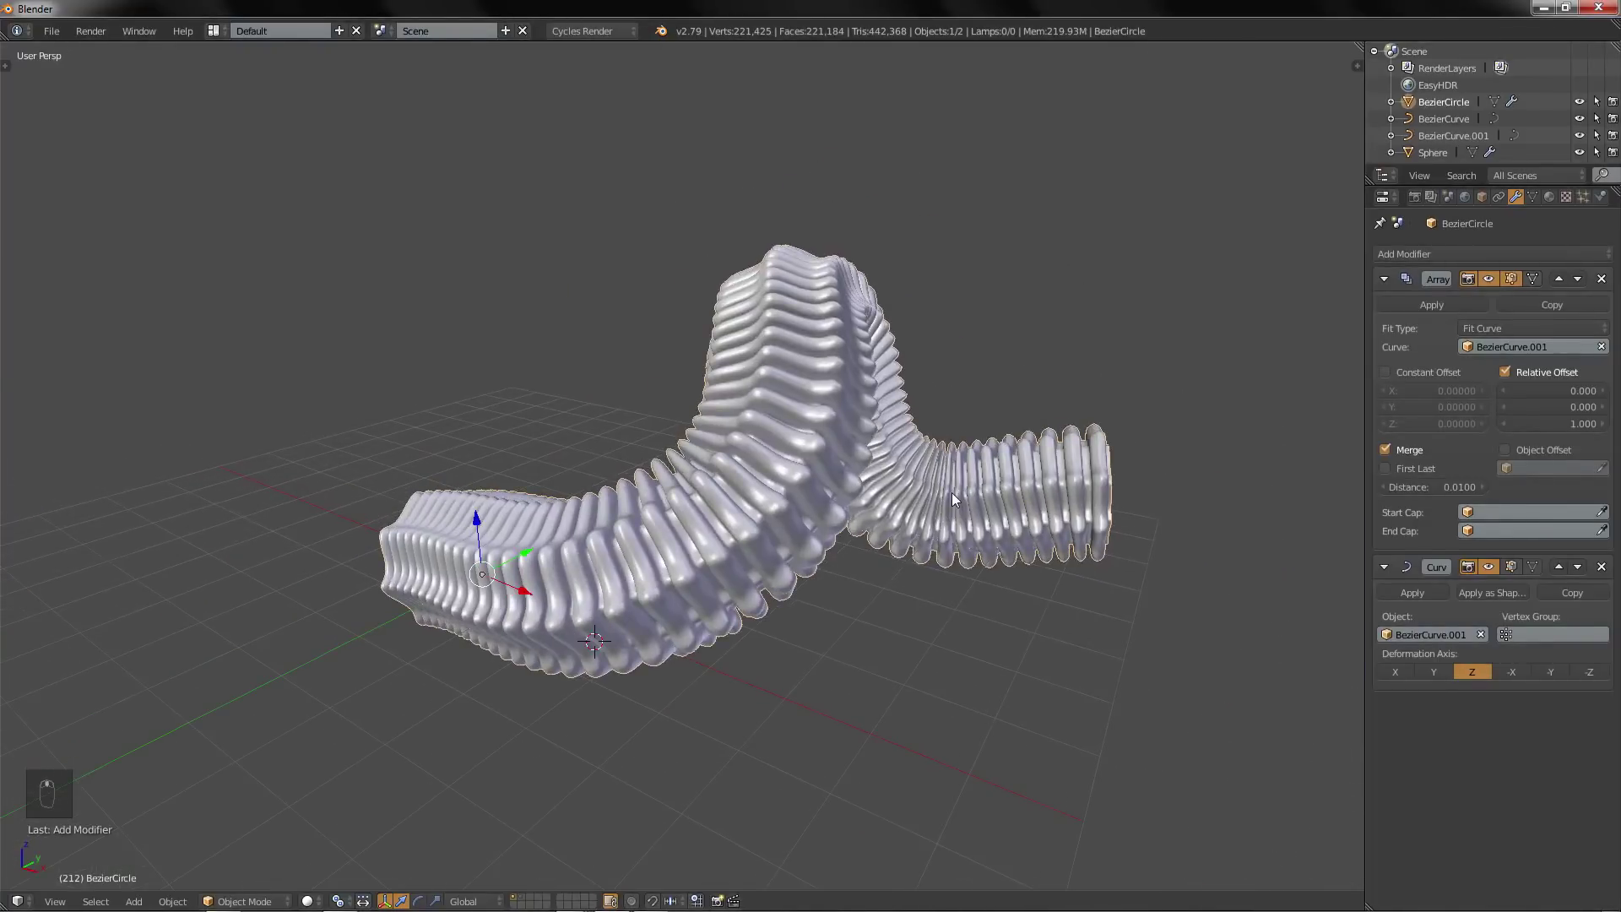
Switch the viewport to rendered shading and examine the ribbed tube
{"action": "key", "text": "shift+z"}
{"action": "middle_click_drag", "start_coordinate": [638, 432], "coordinate": [776, 419]}
{"action": "scroll", "coordinate": [776, 420], "scroll_direction": "up", "scroll_amount": 1}
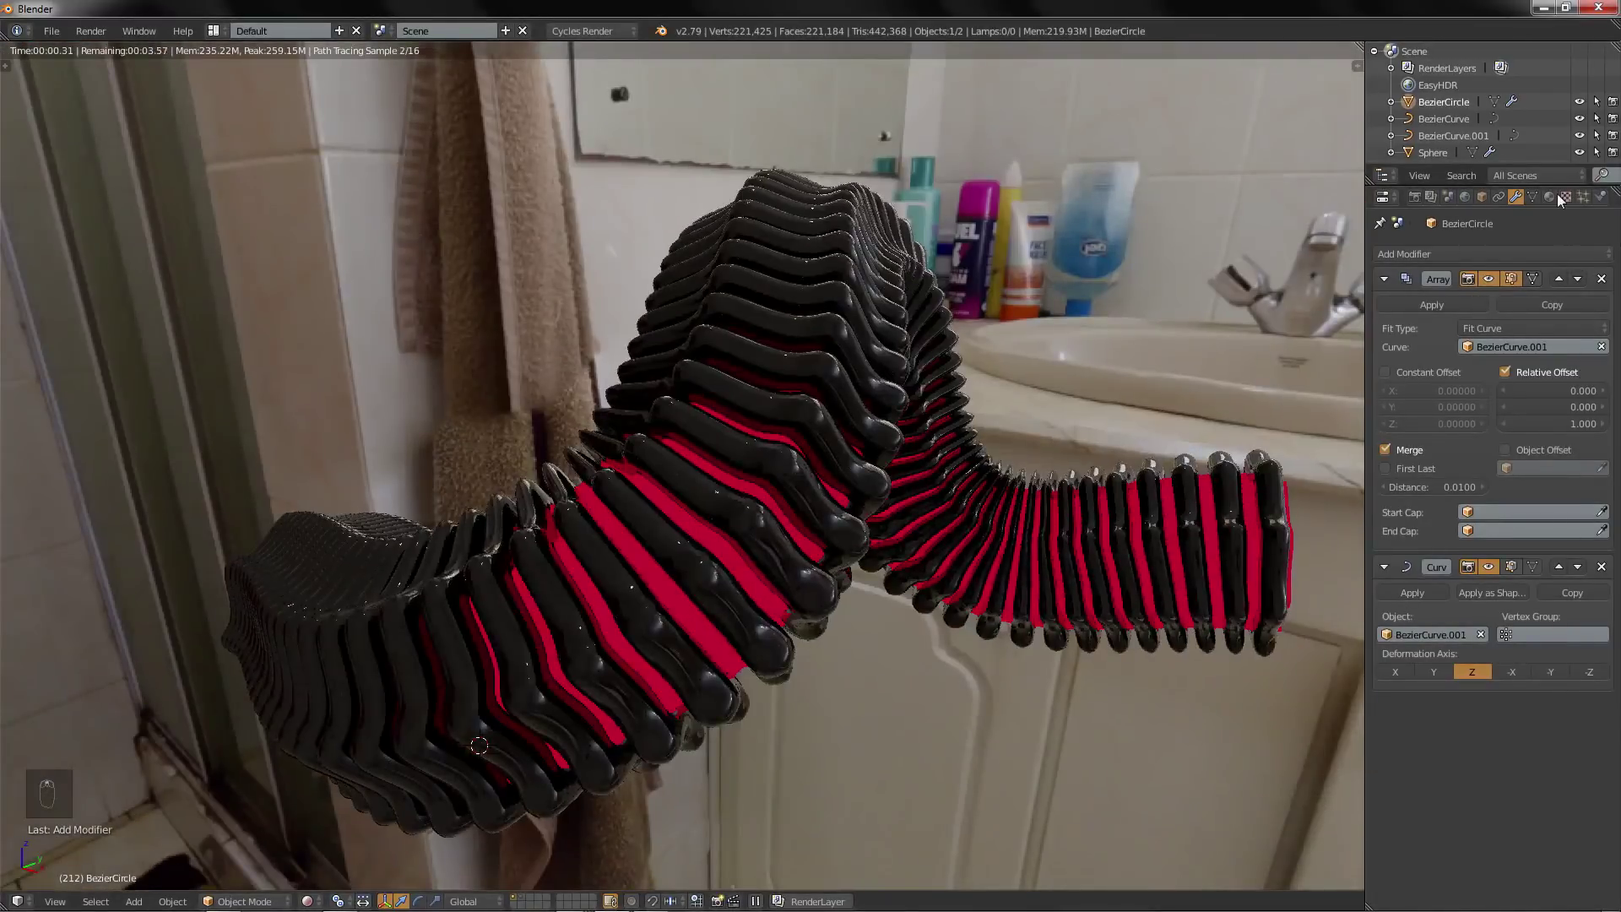
Lighten the base color of the tube's metallic material slightly to a dark grey
{"action": "left_click", "coordinate": [1550, 196]}
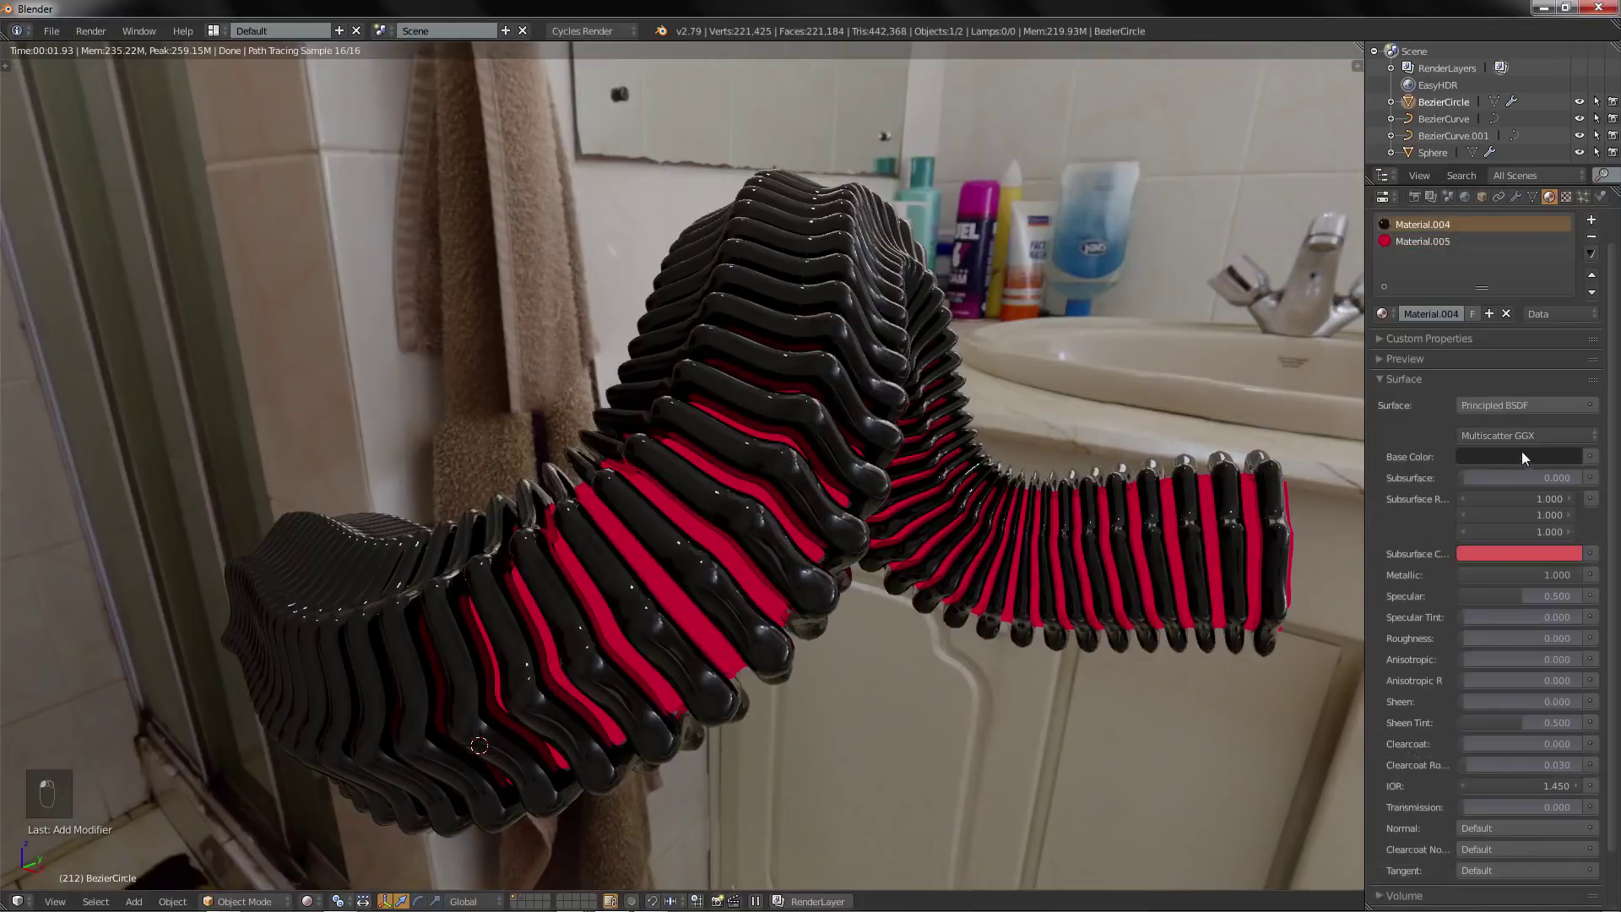
{"action": "left_click", "coordinate": [1524, 457]}
{"action": "left_click_drag", "start_coordinate": [1563, 325], "coordinate": [1562, 309]}
{"action": "scroll", "coordinate": [1040, 381], "scroll_direction": "down", "scroll_amount": 2}
{"action": "middle_click_drag", "start_coordinate": [1040, 381], "coordinate": [1056, 385]}
{"action": "left_click", "coordinate": [1522, 456]}
{"action": "left_click_drag", "start_coordinate": [1563, 322], "coordinate": [1563, 312]}
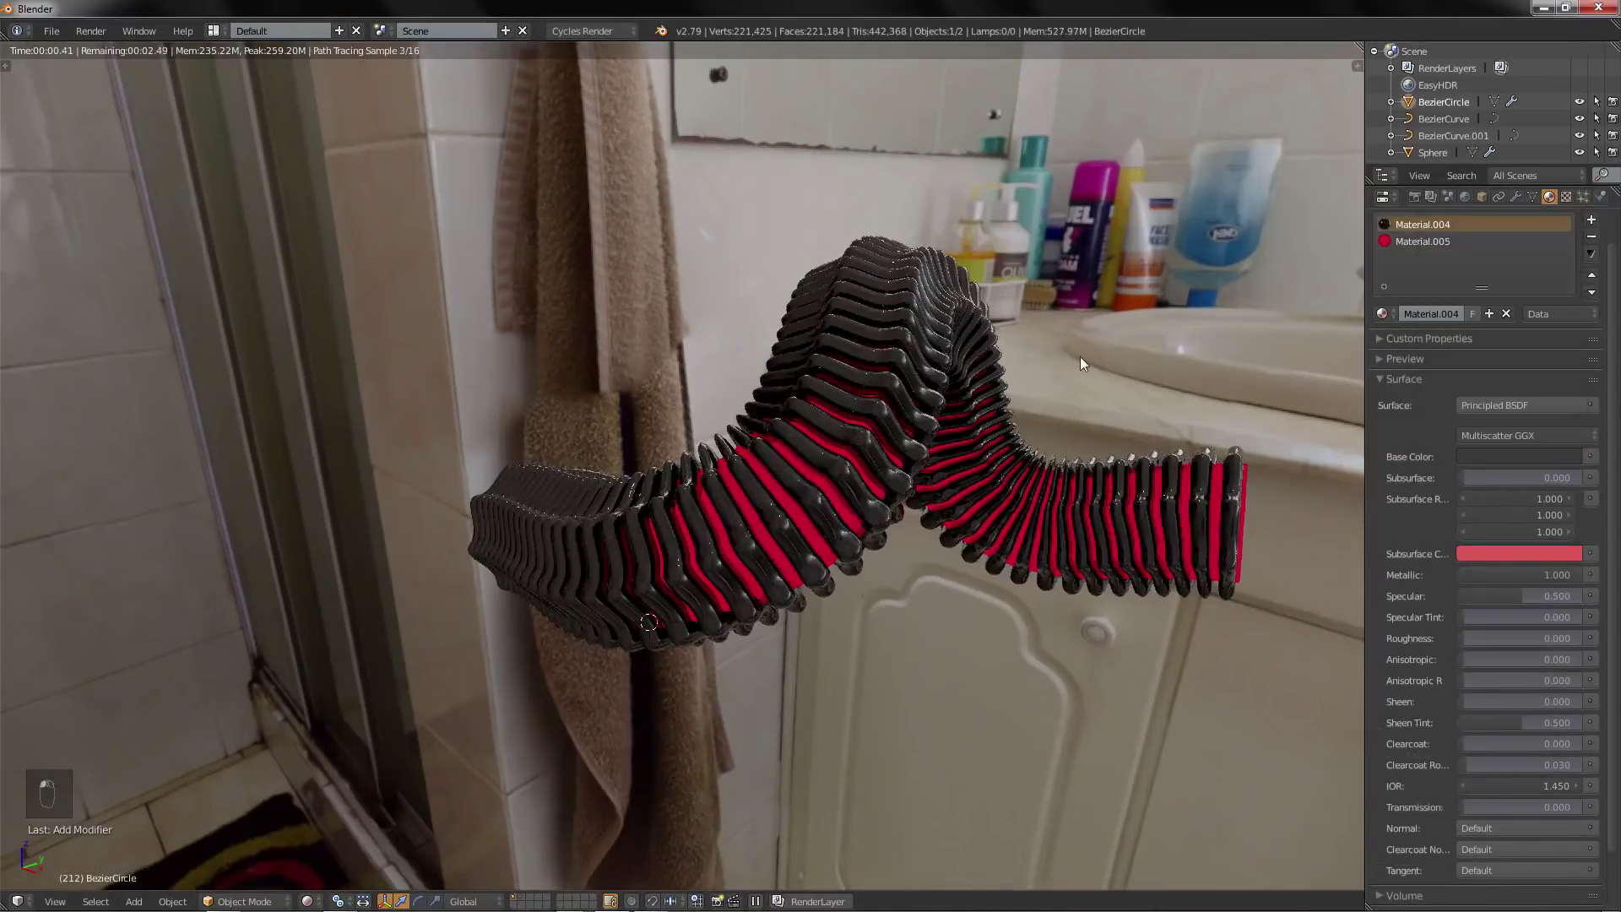
View the tube from another angle in rendered shading and switch the visible layer to the second one
{"action": "key", "text": "shift+z"}
{"action": "mouse_move", "coordinate": [1072, 361]}
{"action": "middle_mouse_down"}
{"action": "mouse_move", "coordinate": [979, 394]}
{"action": "mouse_move", "coordinate": [783, 403]}
{"action": "mouse_move", "coordinate": [970, 408]}
{"action": "middle_mouse_up"}
{"action": "key", "text": "shift+z"}
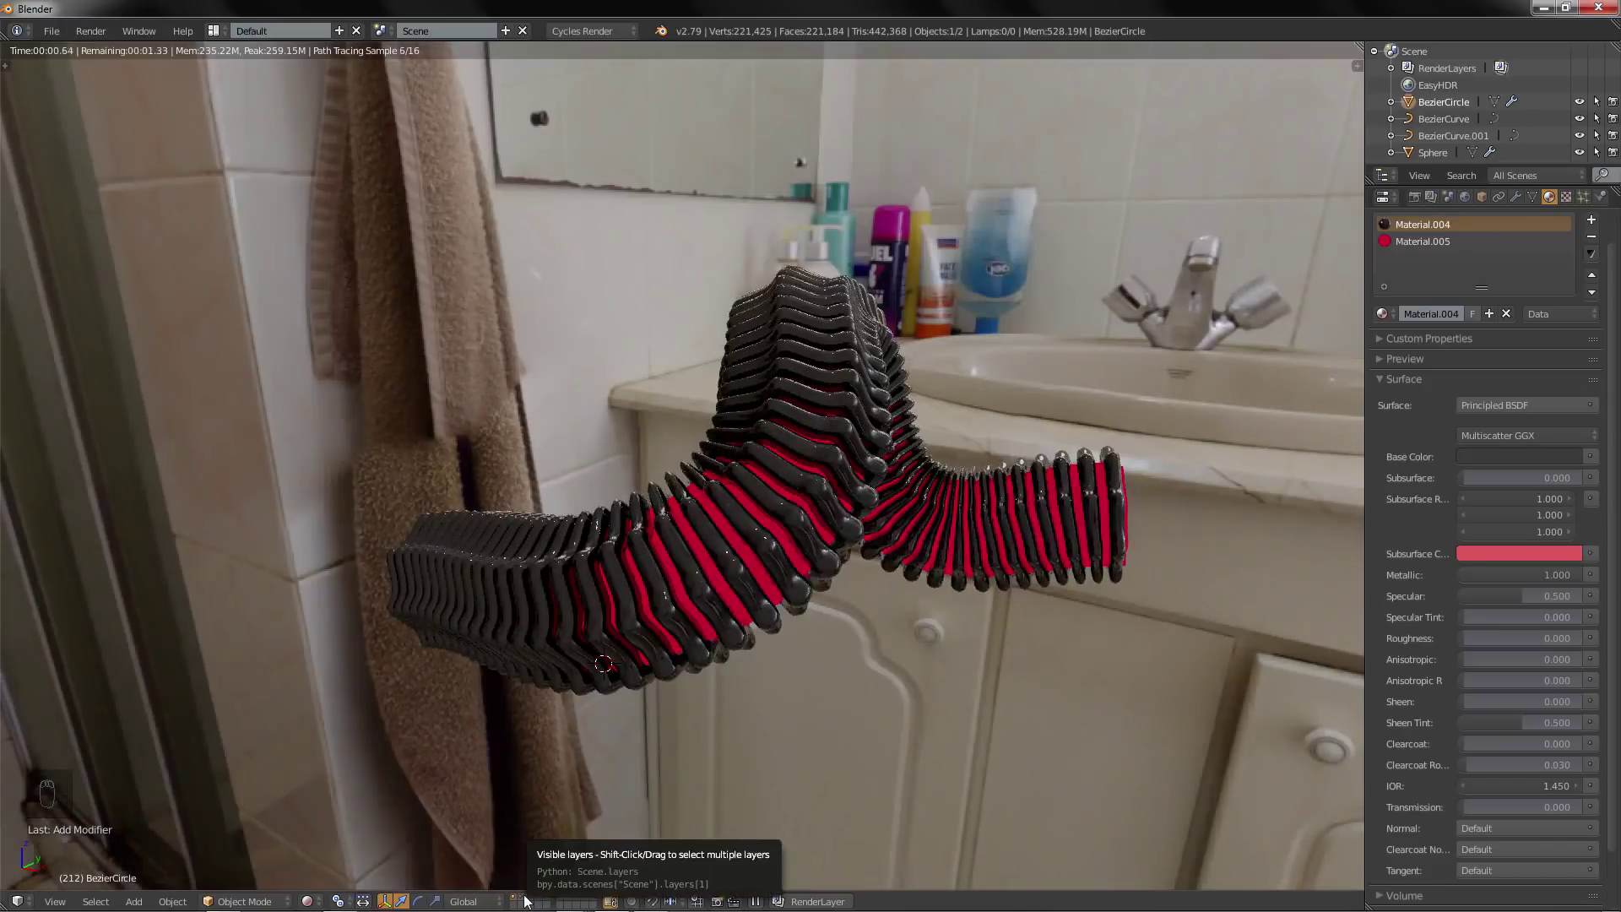
{"action": "left_click", "coordinate": [524, 896]}
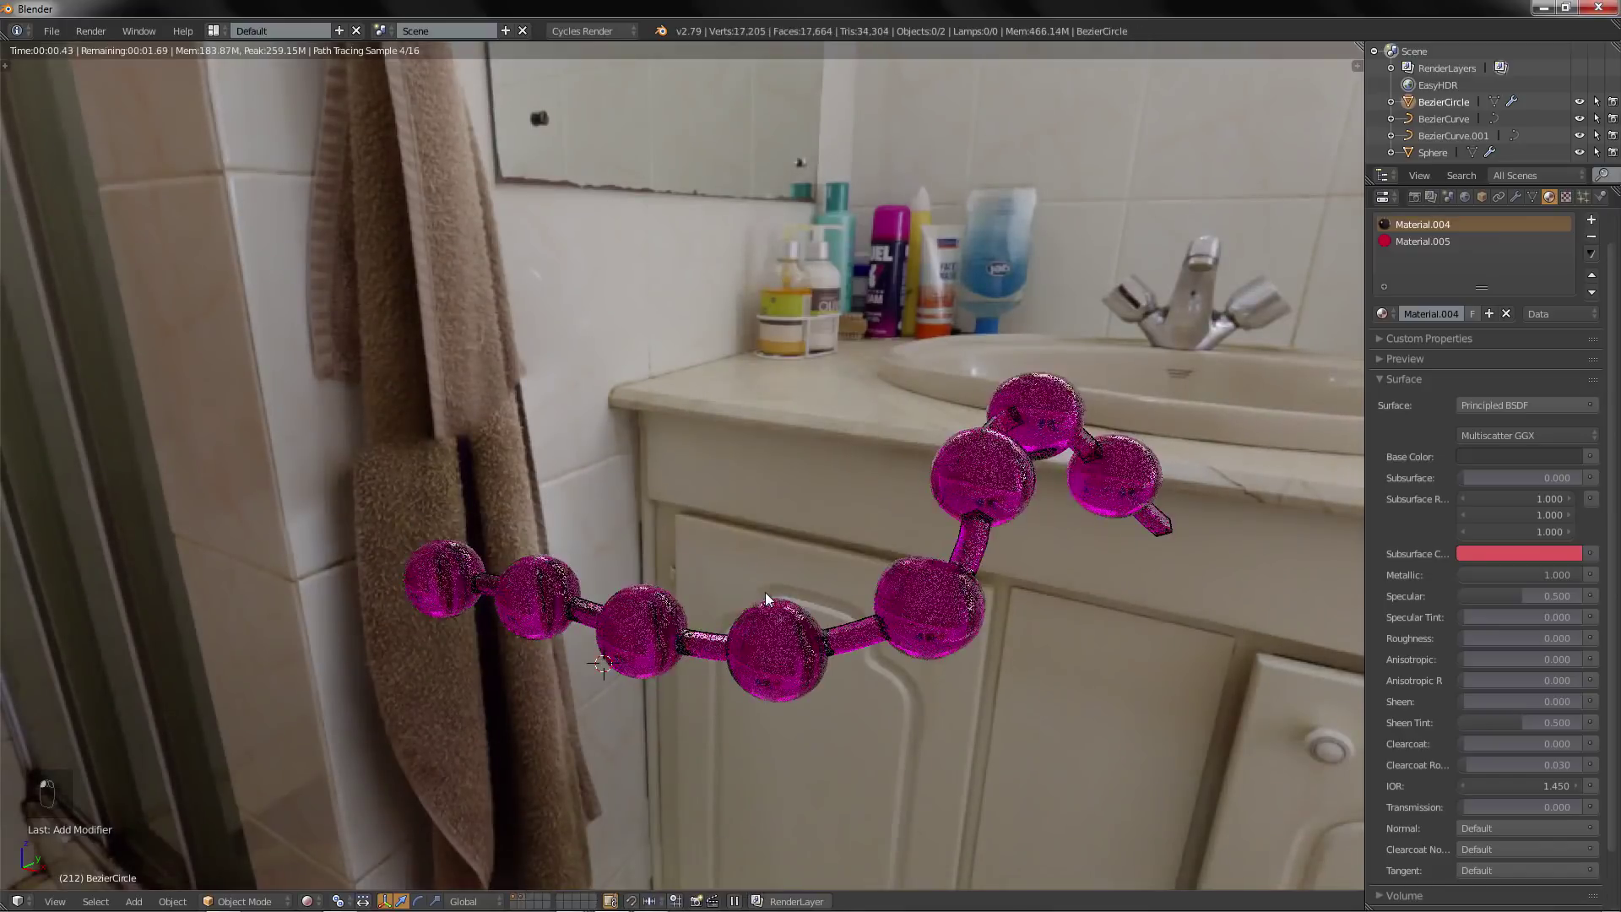